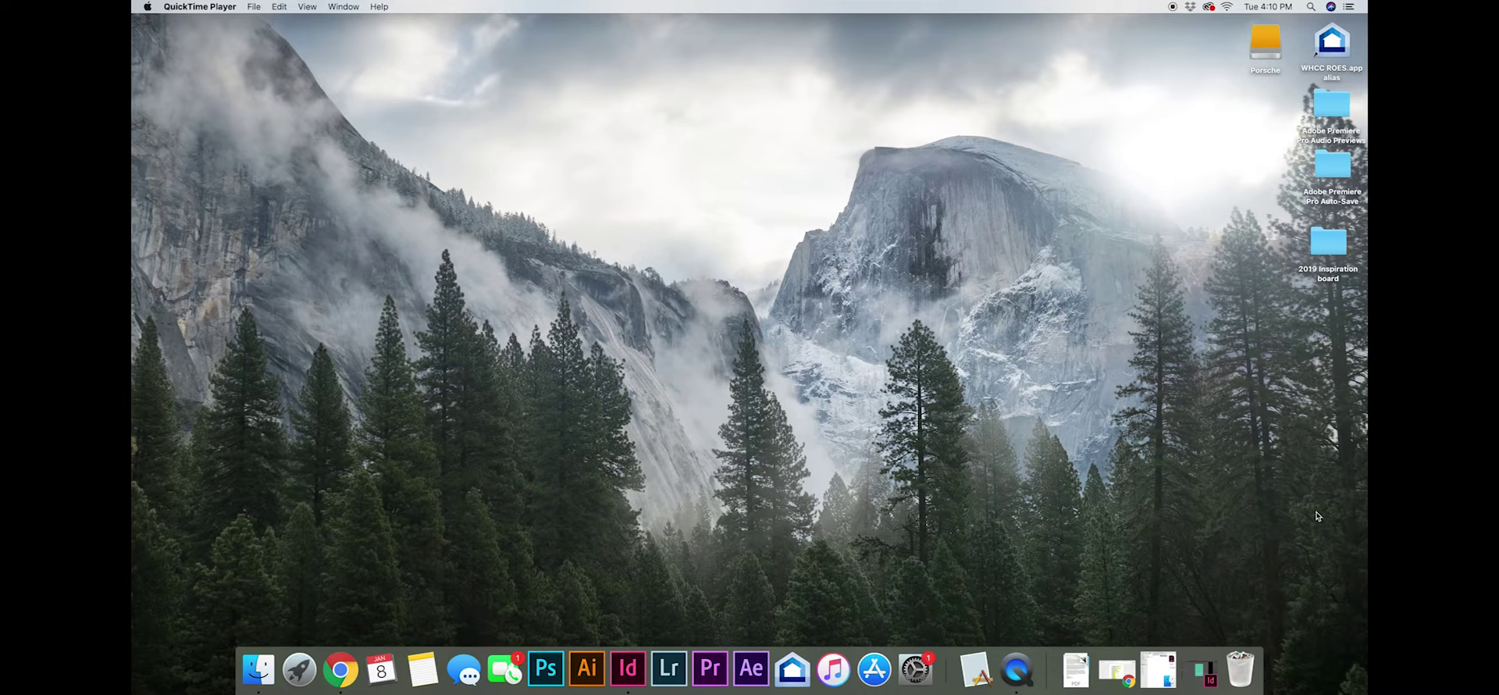
- Bring up the Package Brochure Template document in InDesign and look through all its pages, ending on the cover
click(1203, 674)
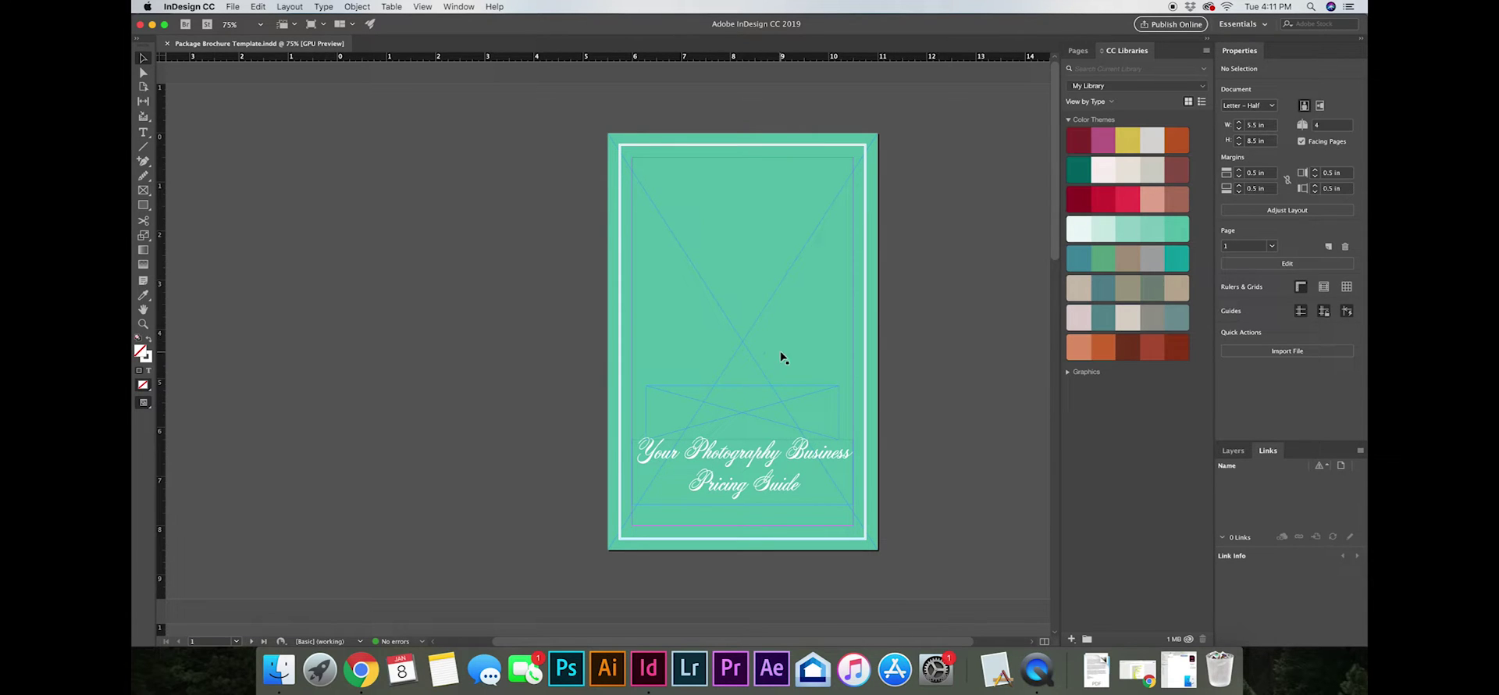
scroll(951, 412, down, 10)
scroll(952, 410, up, 1)
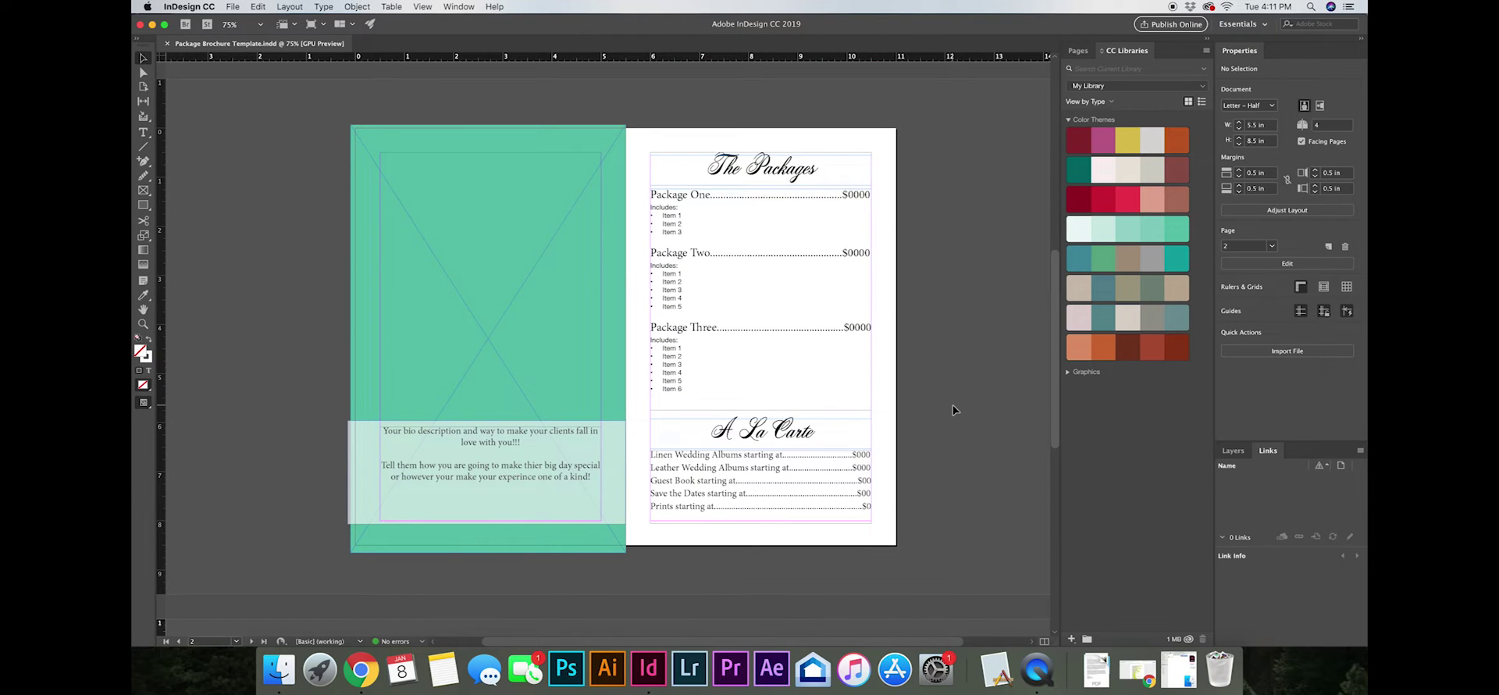
scroll(952, 410, down, 5)
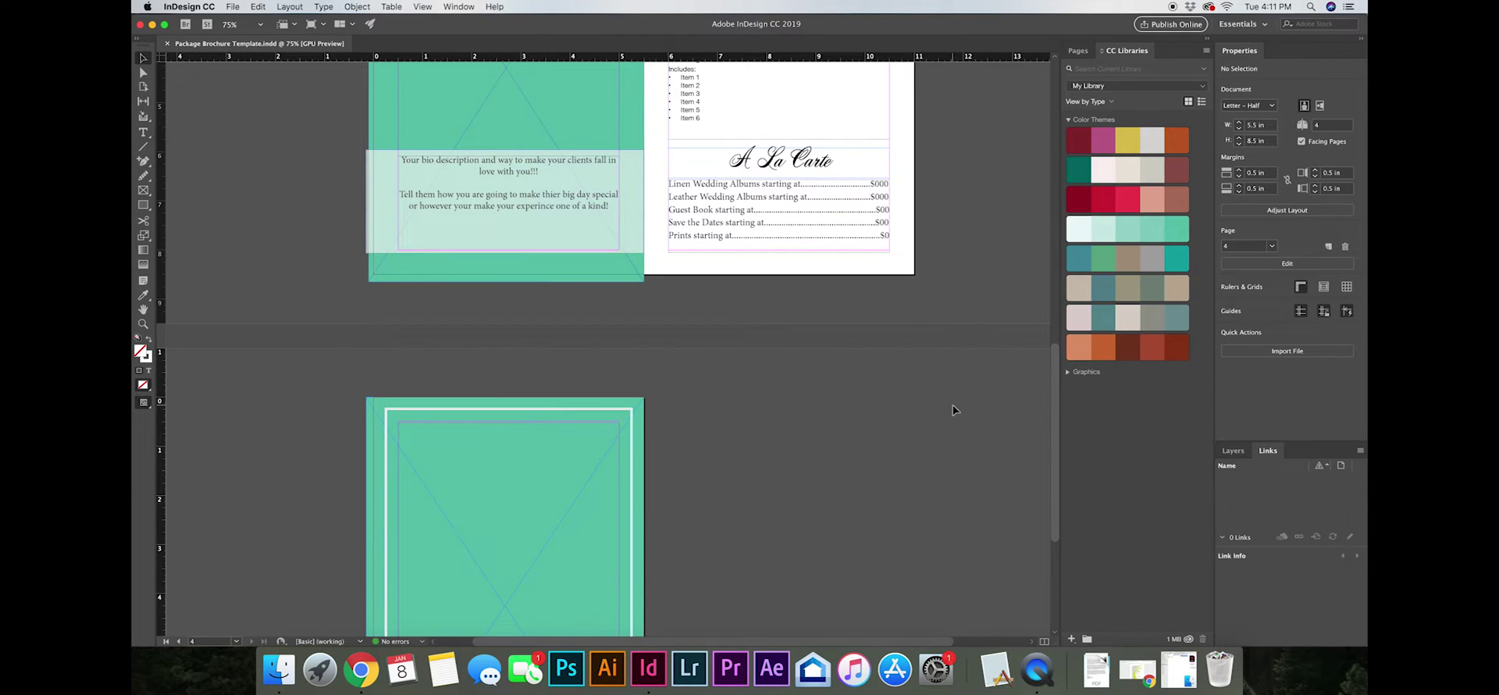
scroll(952, 410, down, 5)
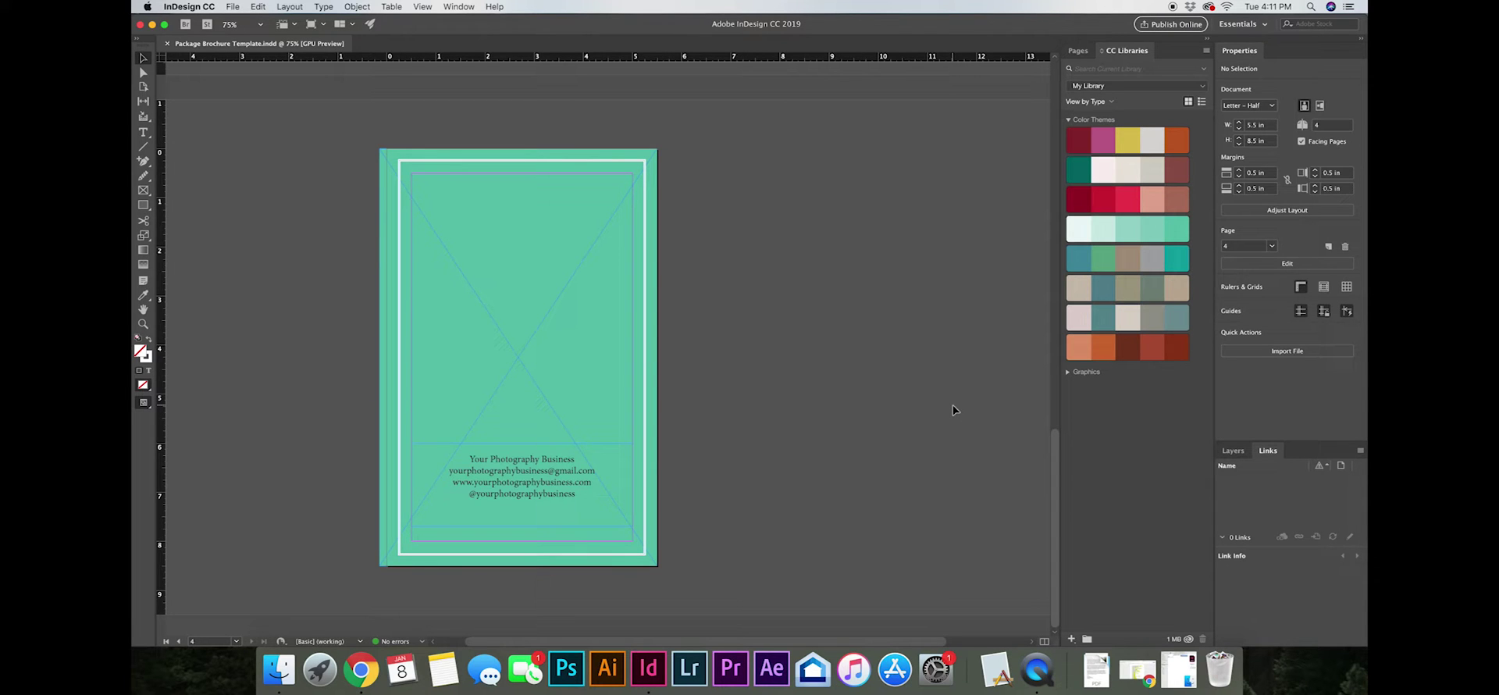
scroll(953, 410, up, 15)
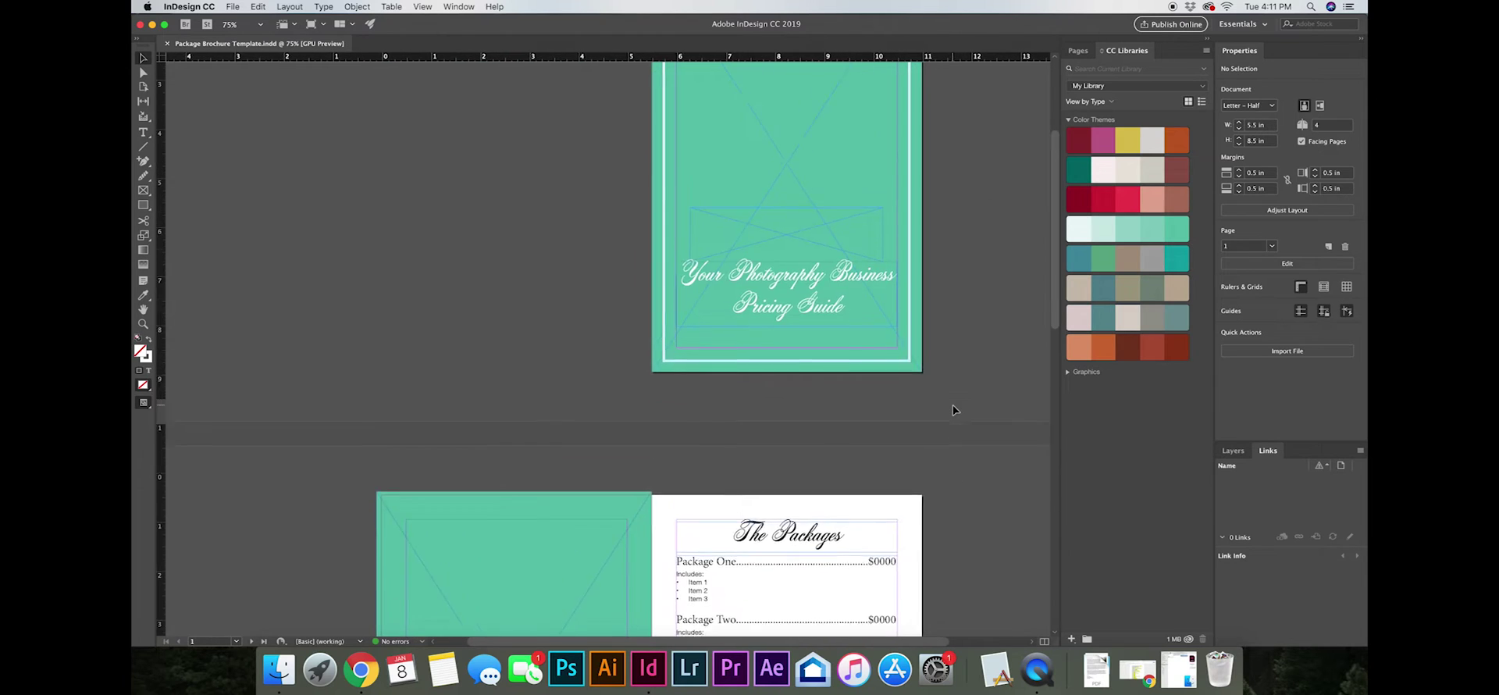
scroll(952, 409, up, 3)
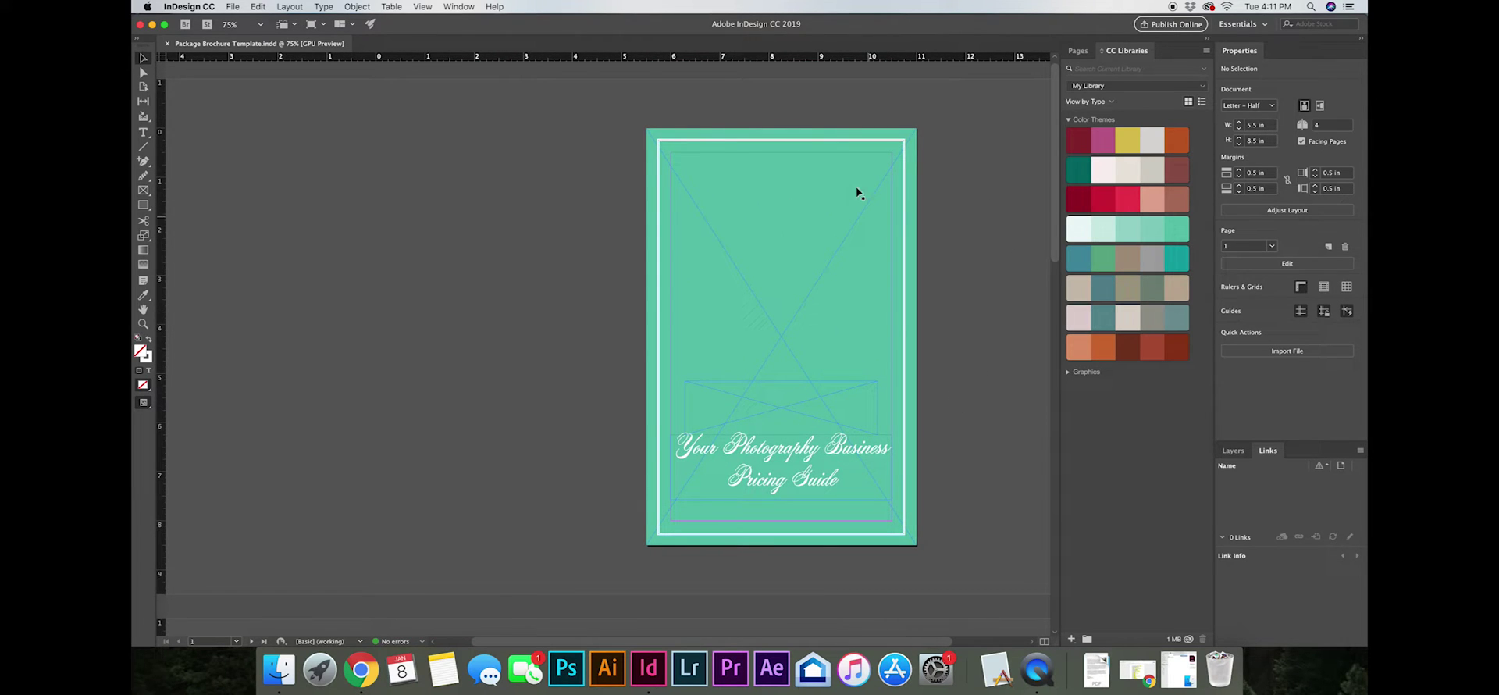
- Expand Layer 1 and select its lowest rectangle, the full-page background frame of the cover
click(761, 306)
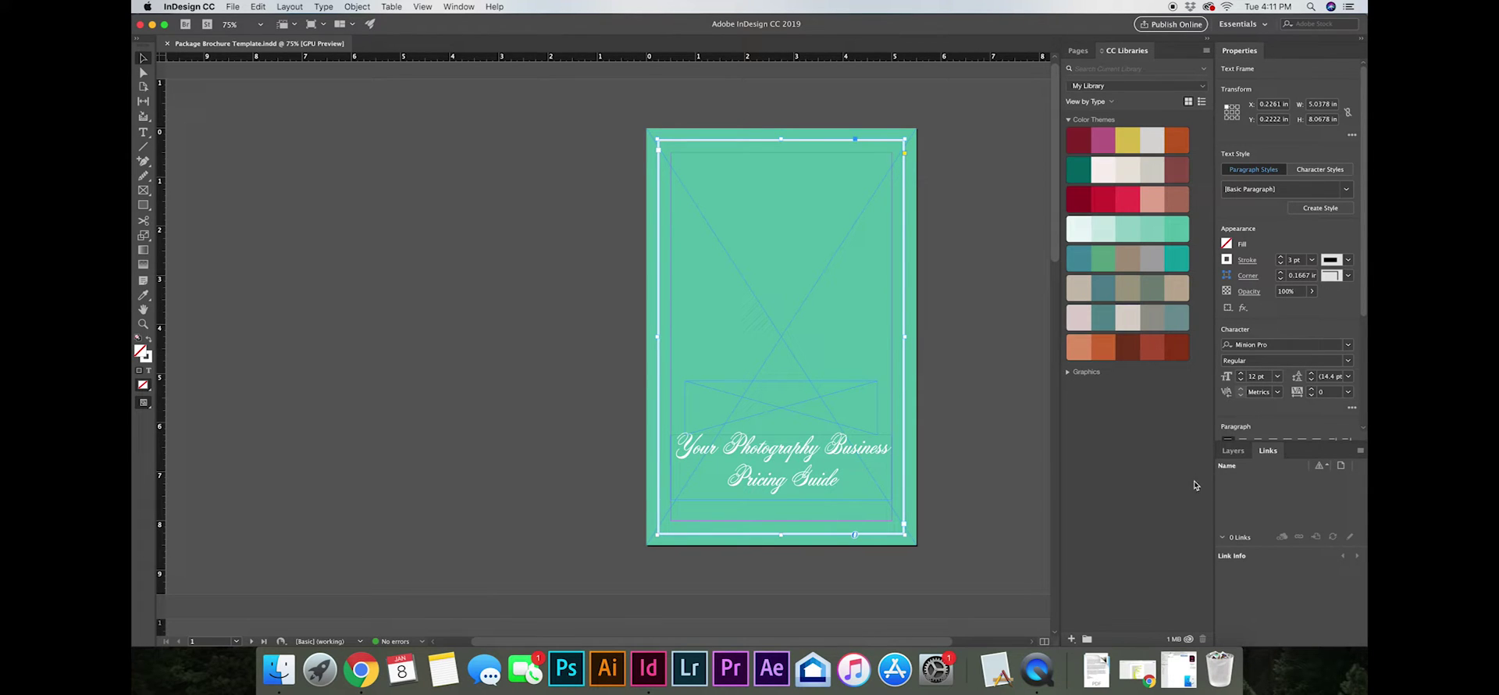
click(1233, 453)
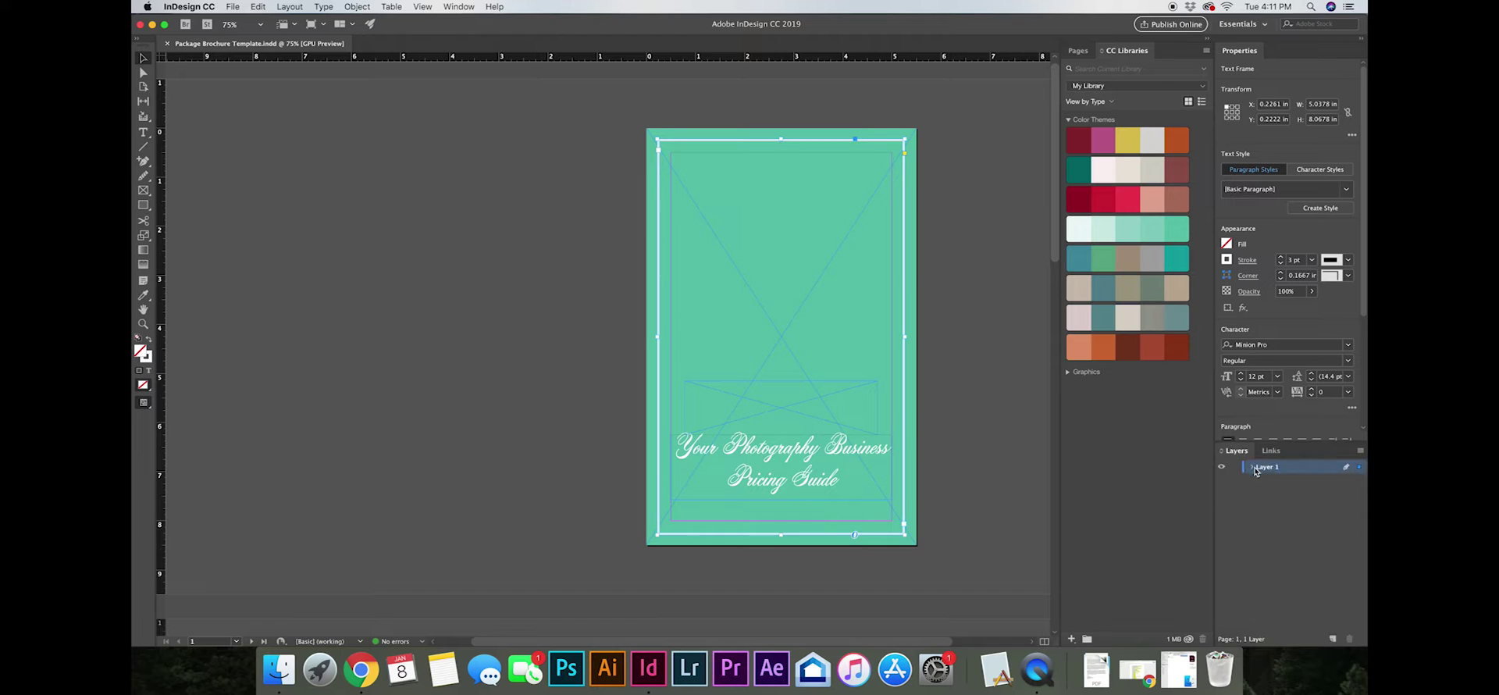
click(1252, 467)
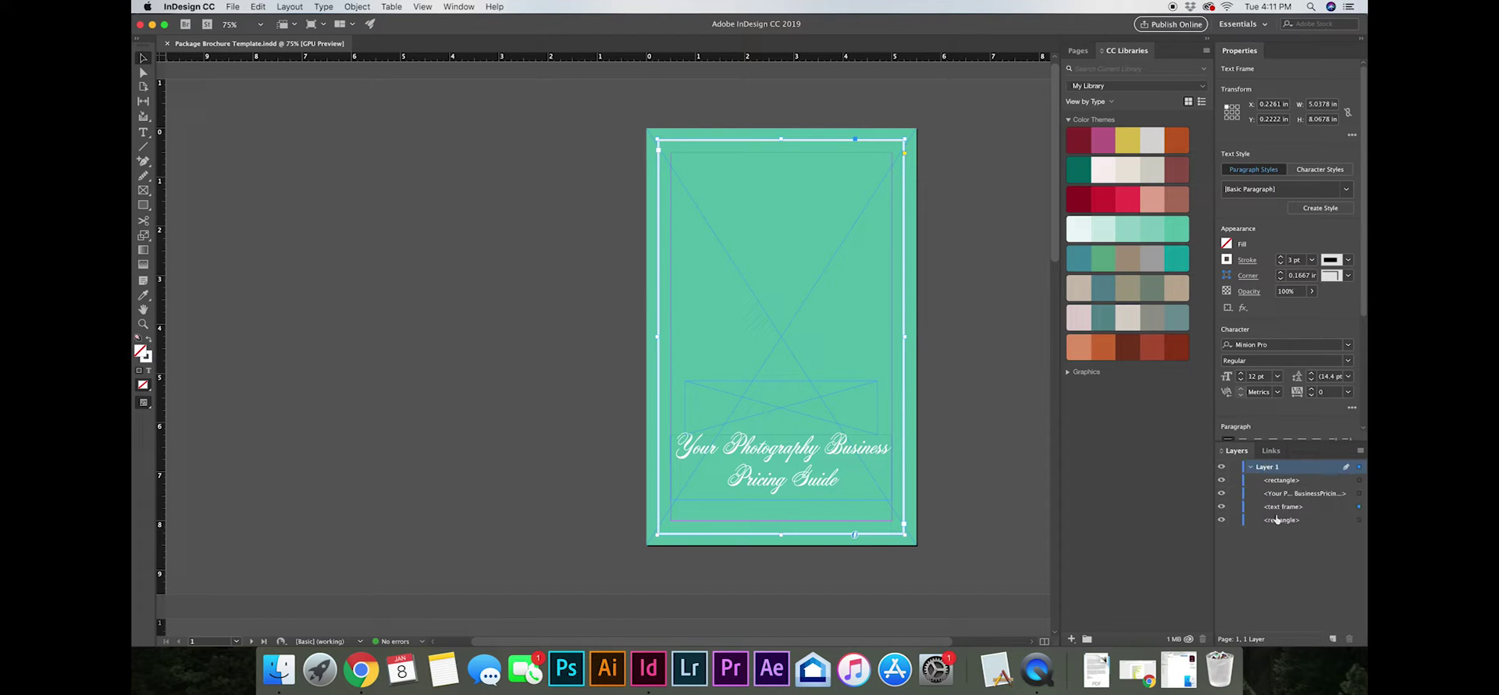
click(1360, 522)
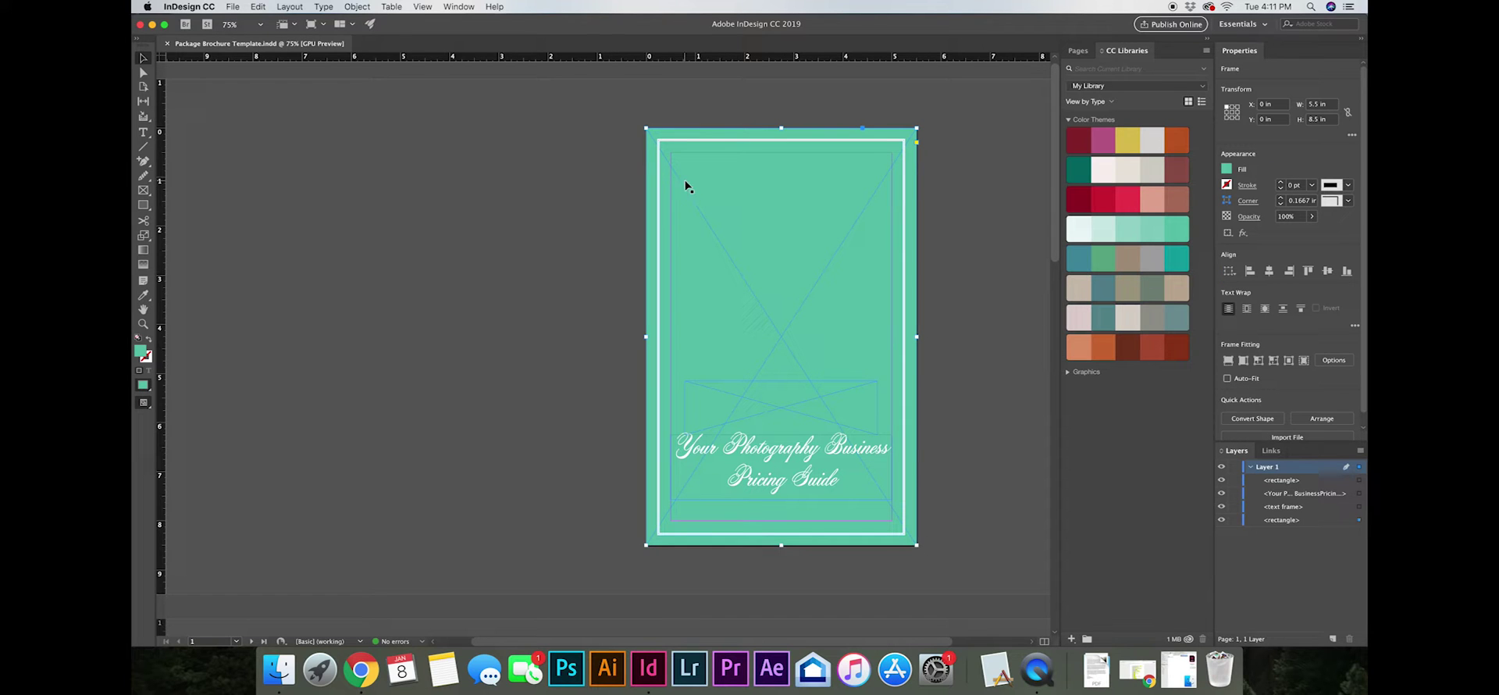
- Start placing an image in the cover's background frame and browse to the photography business folder on the Porsche drive
click(232, 10)
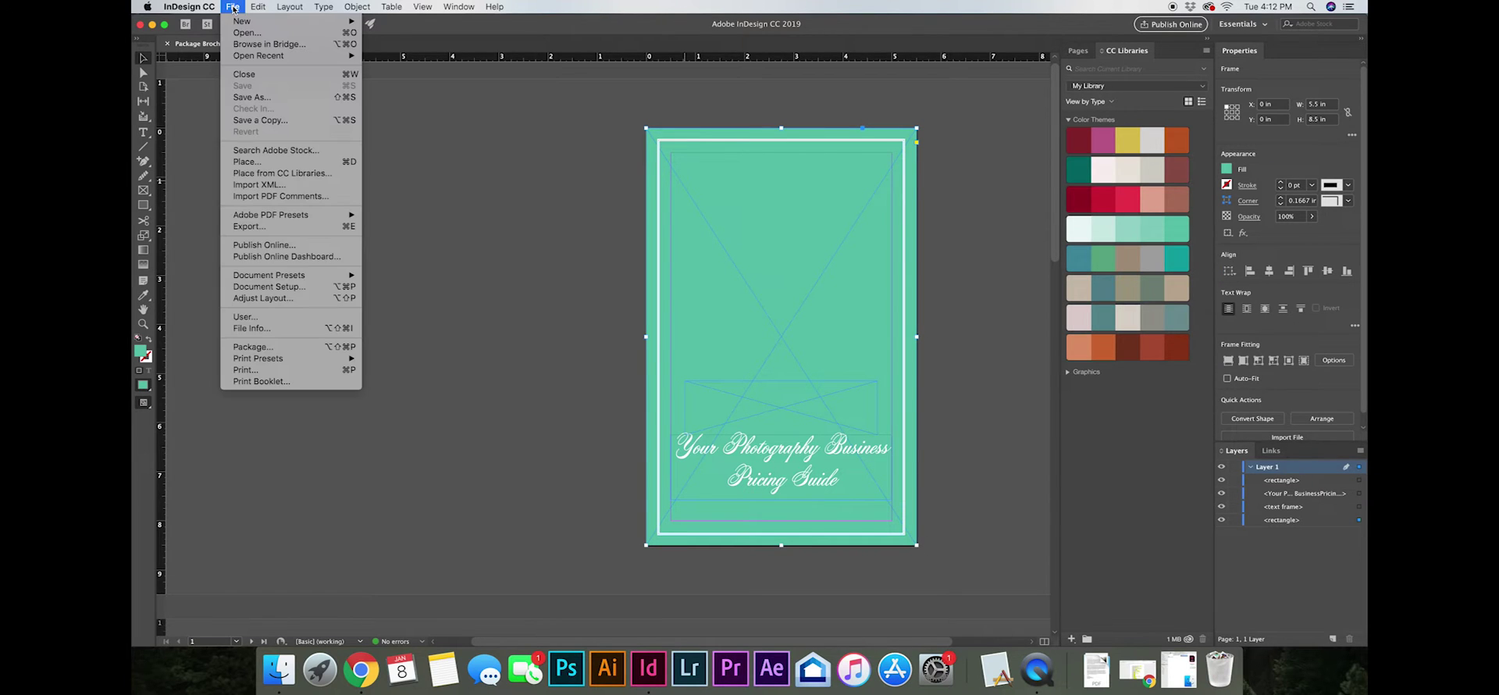
click(250, 163)
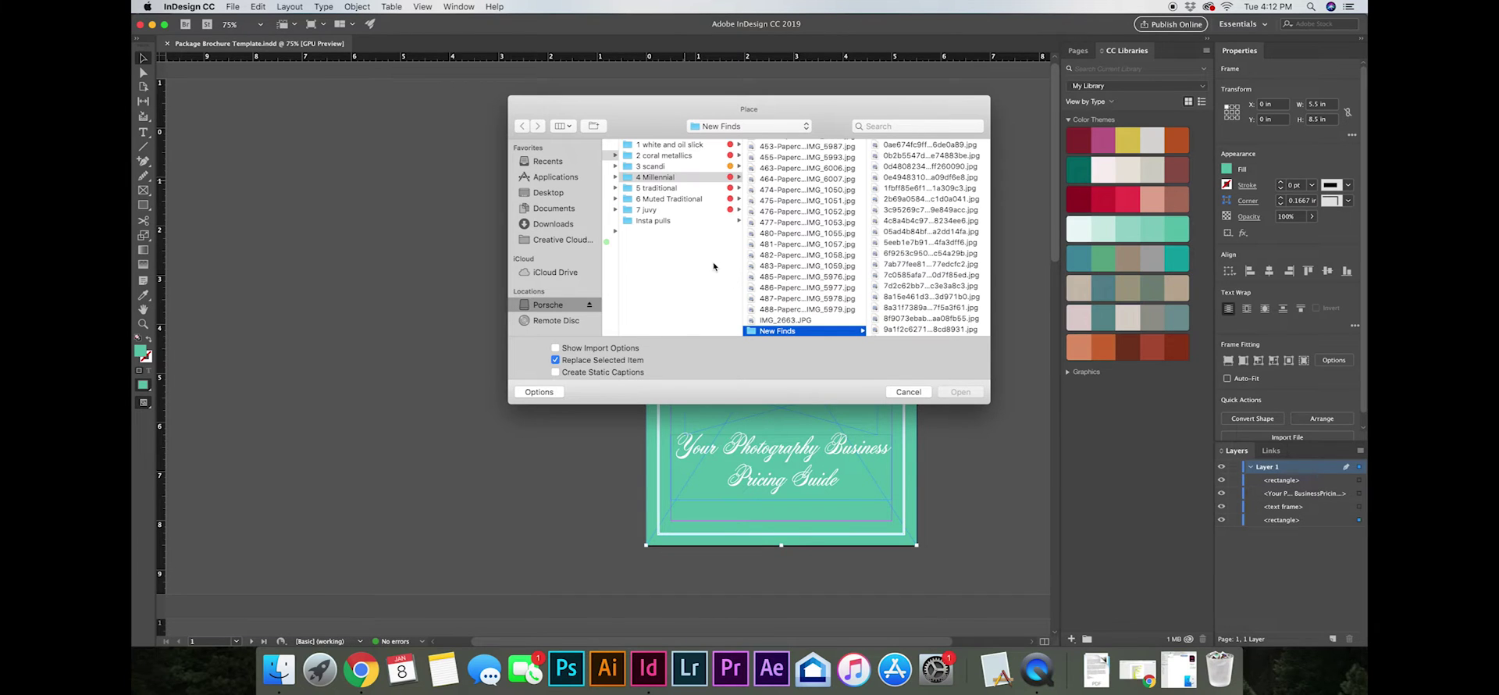
scroll(715, 267, left, 10)
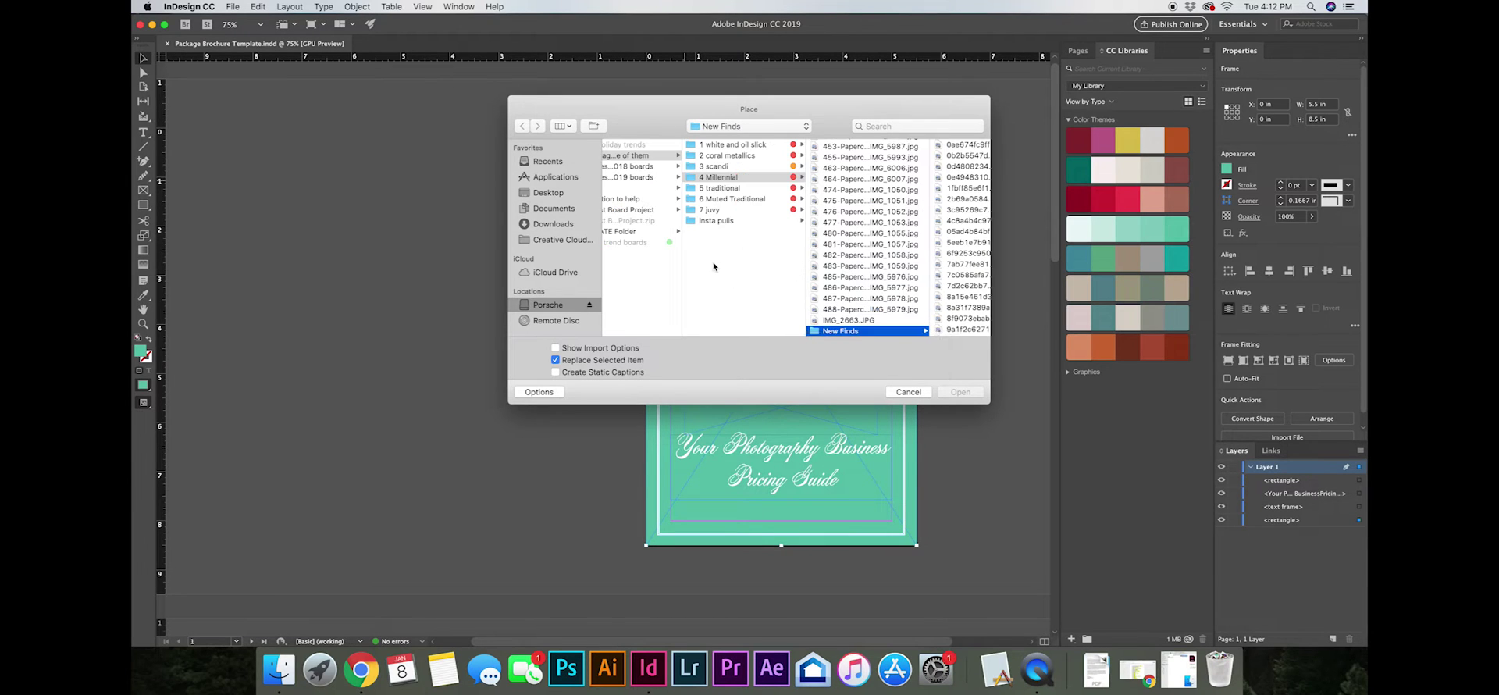
click(550, 306)
scroll(657, 319, down, 3)
click(662, 320)
scroll(812, 305, down, 8)
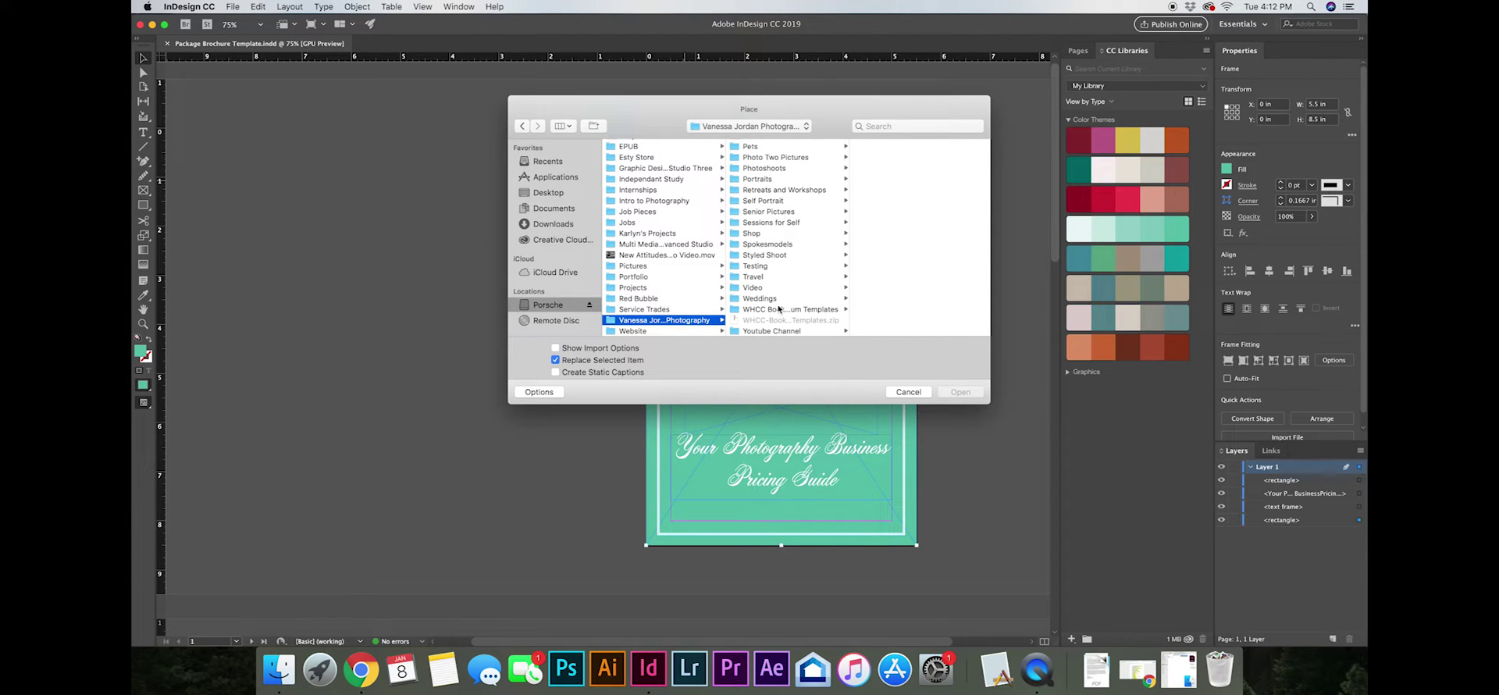
click(757, 234)
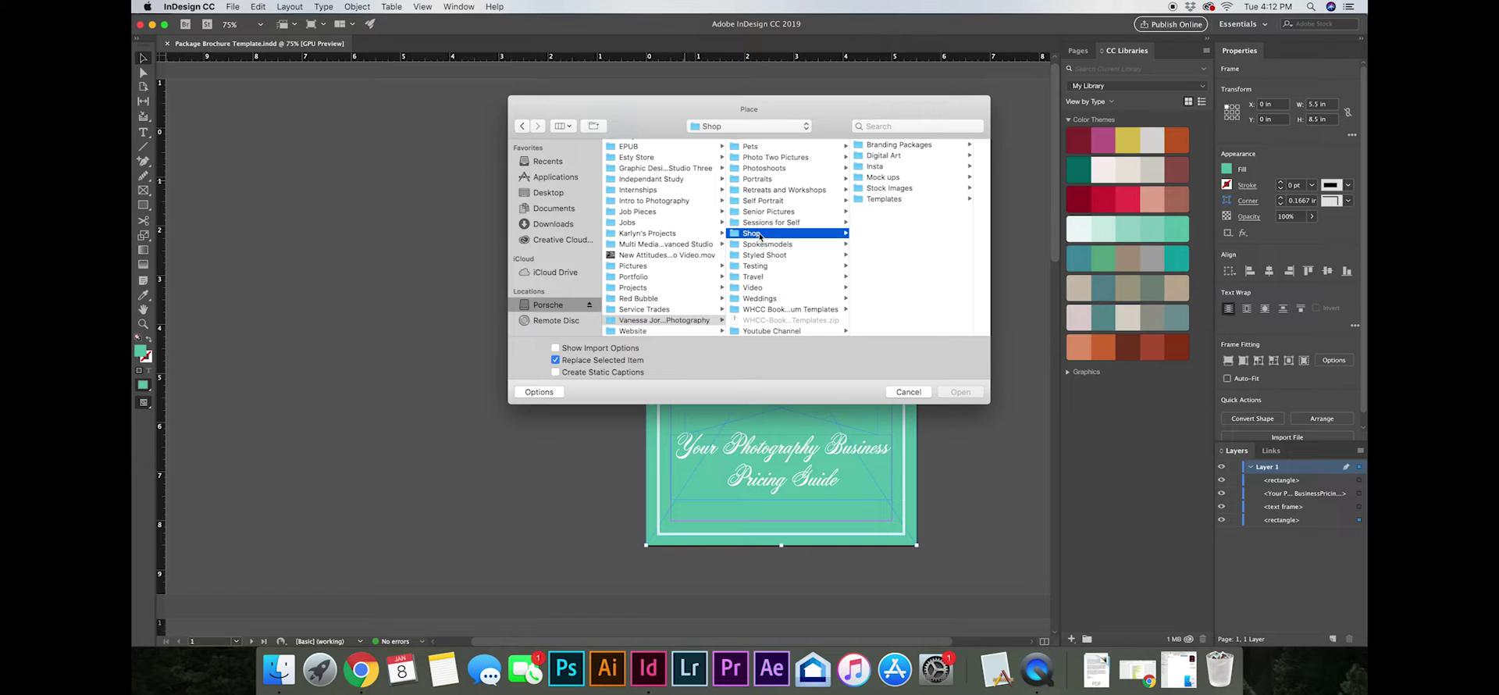
click(891, 200)
click(947, 146)
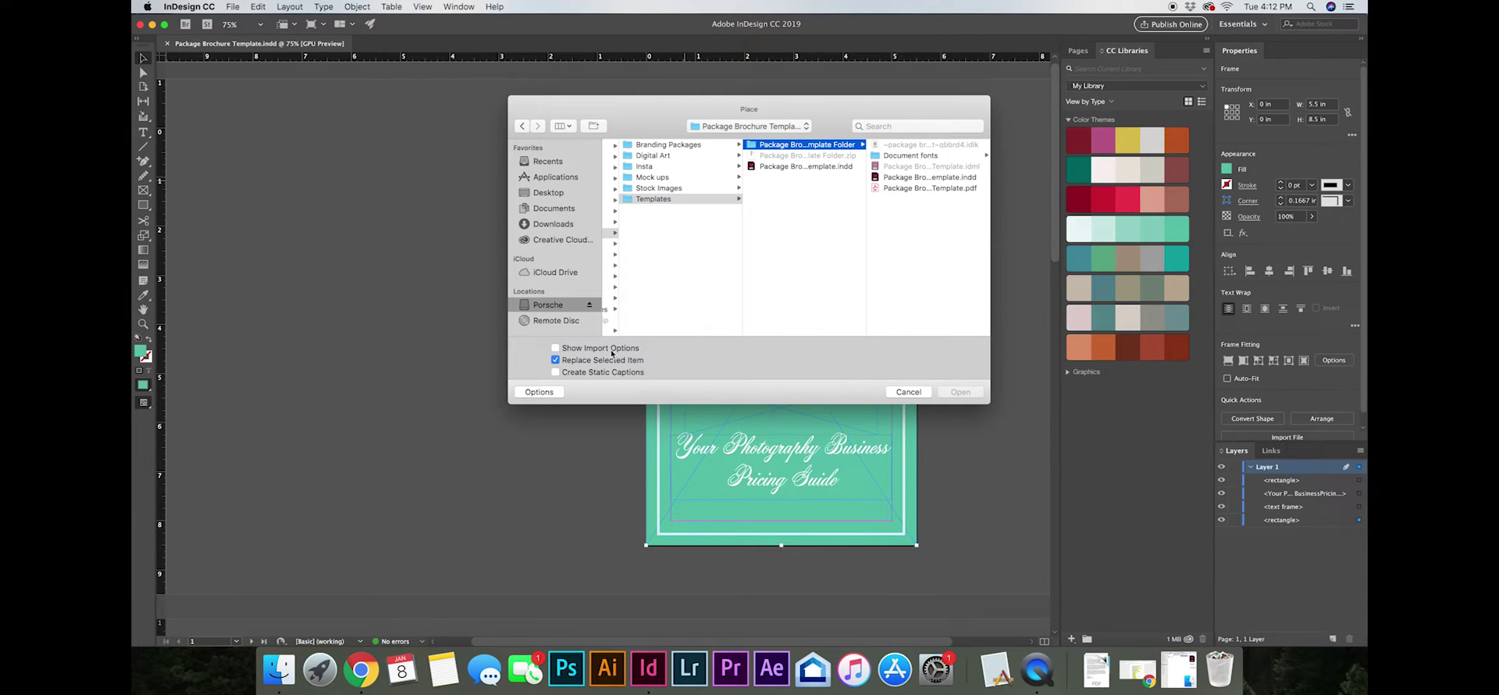
scroll(653, 304, left, 5)
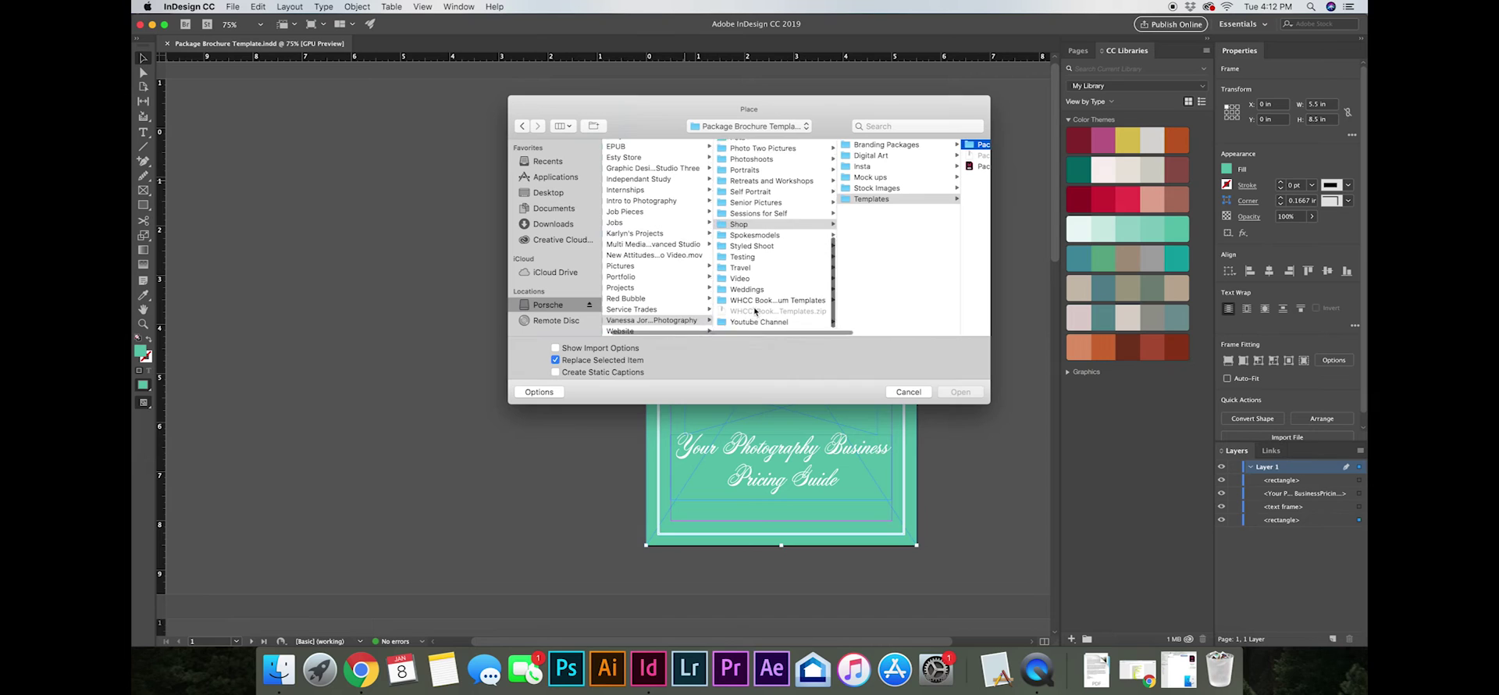
- Open the Weddings folder and browse the photos in the Blog subfolder of the September 8, 2018 wedding
click(750, 298)
click(880, 178)
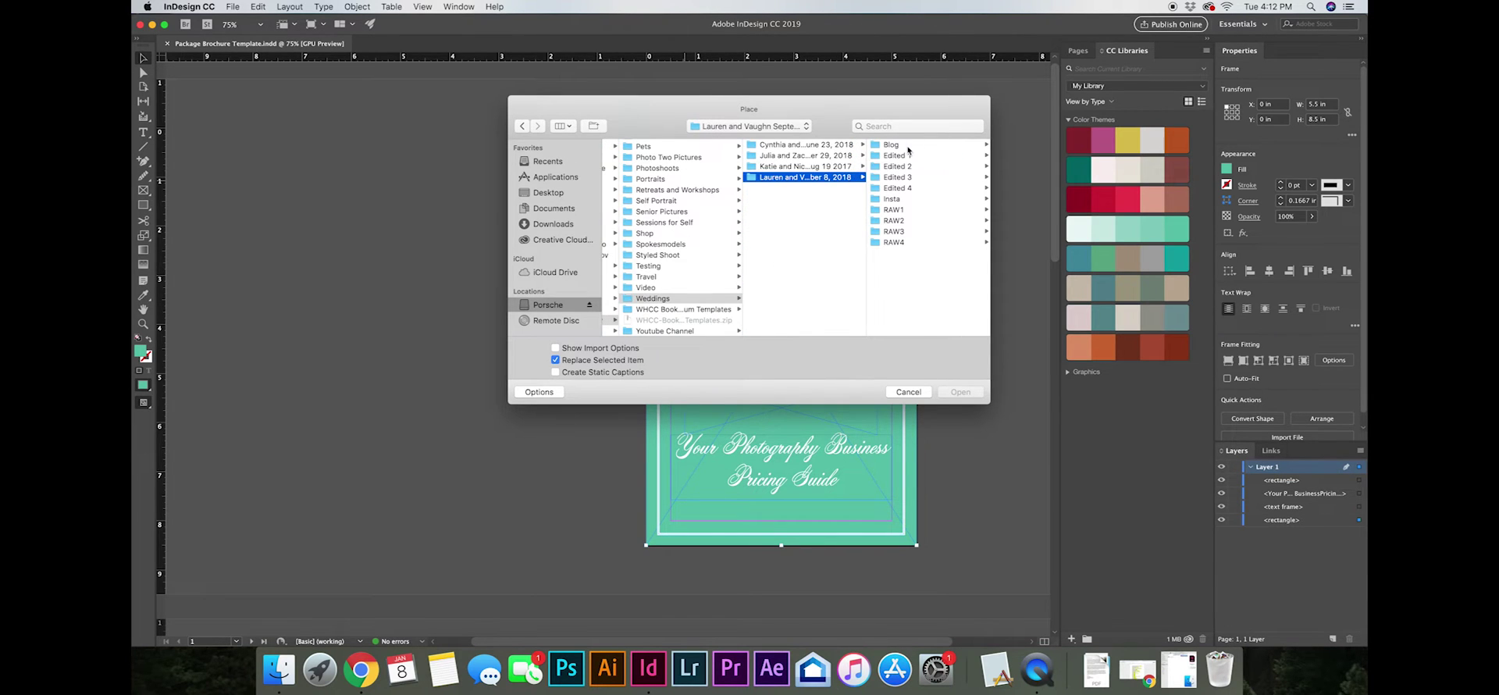
click(905, 147)
scroll(923, 266, down, 5)
scroll(924, 267, up, 3)
scroll(919, 246, up, 4)
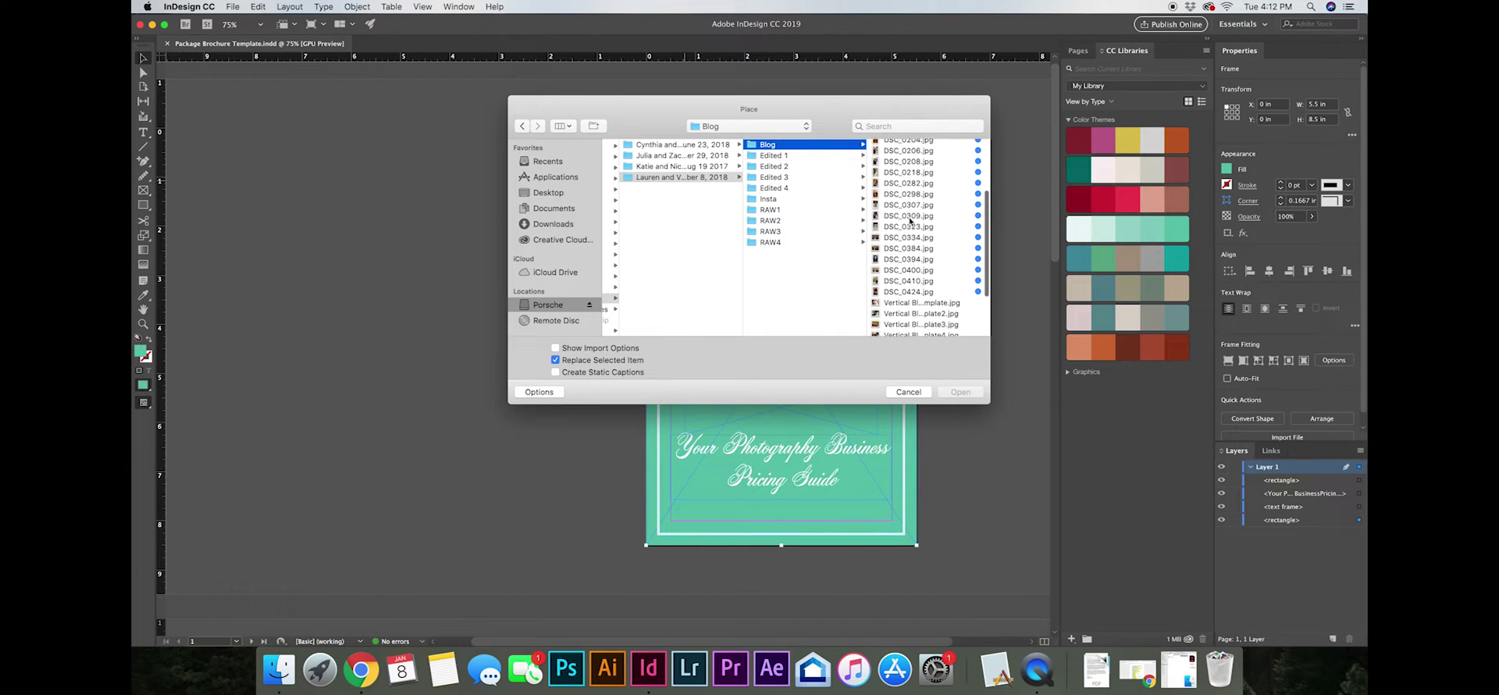
scroll(910, 222, up, 3)
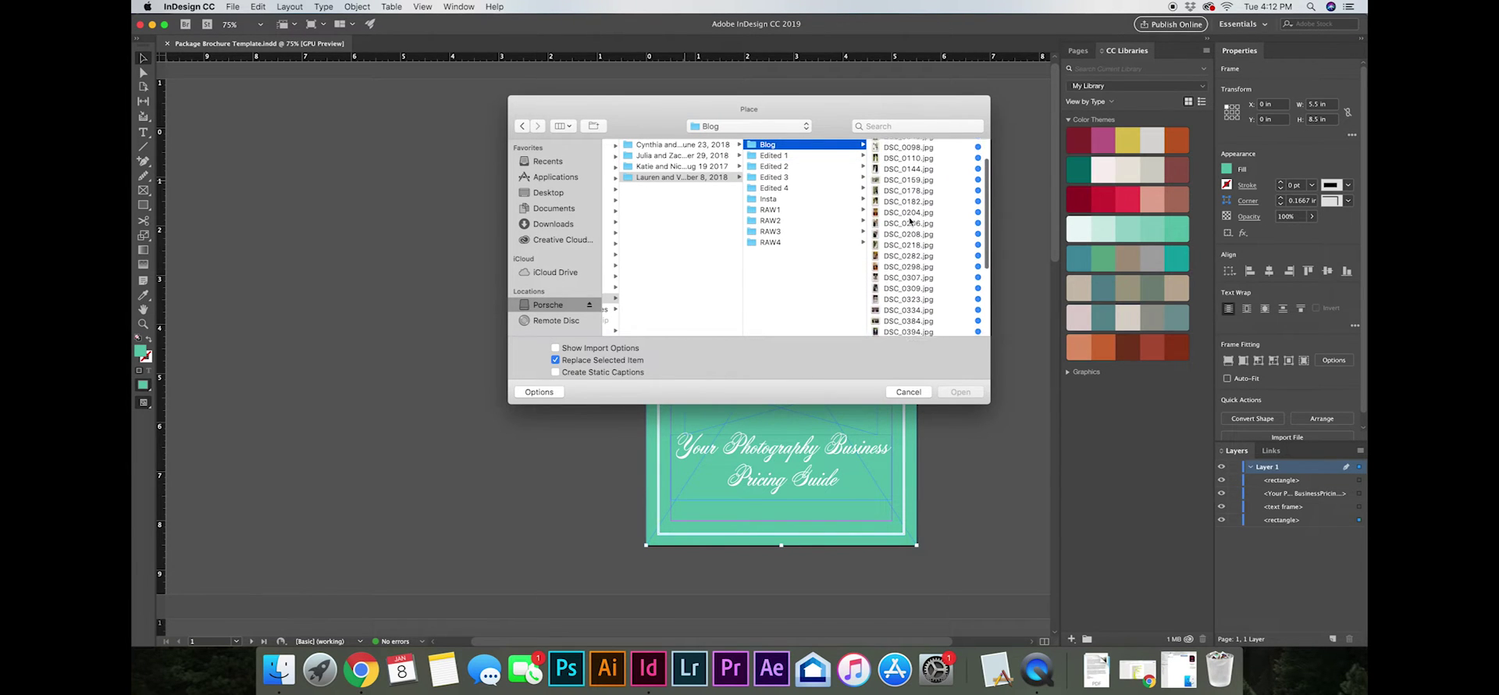
- Preview DSC_0208.jpg and DSC_0206.jpg, and place DSC_0208.jpg in the cover's background frame
click(901, 242)
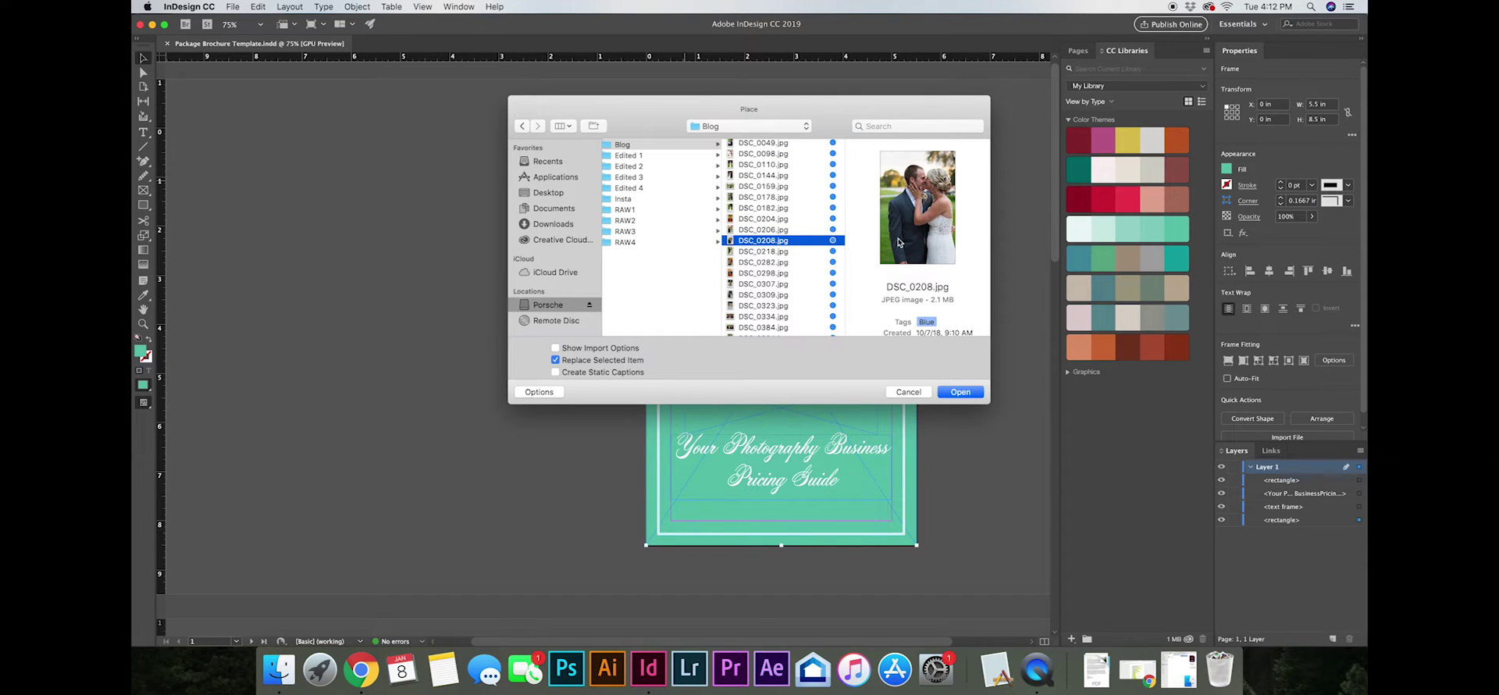
click(788, 230)
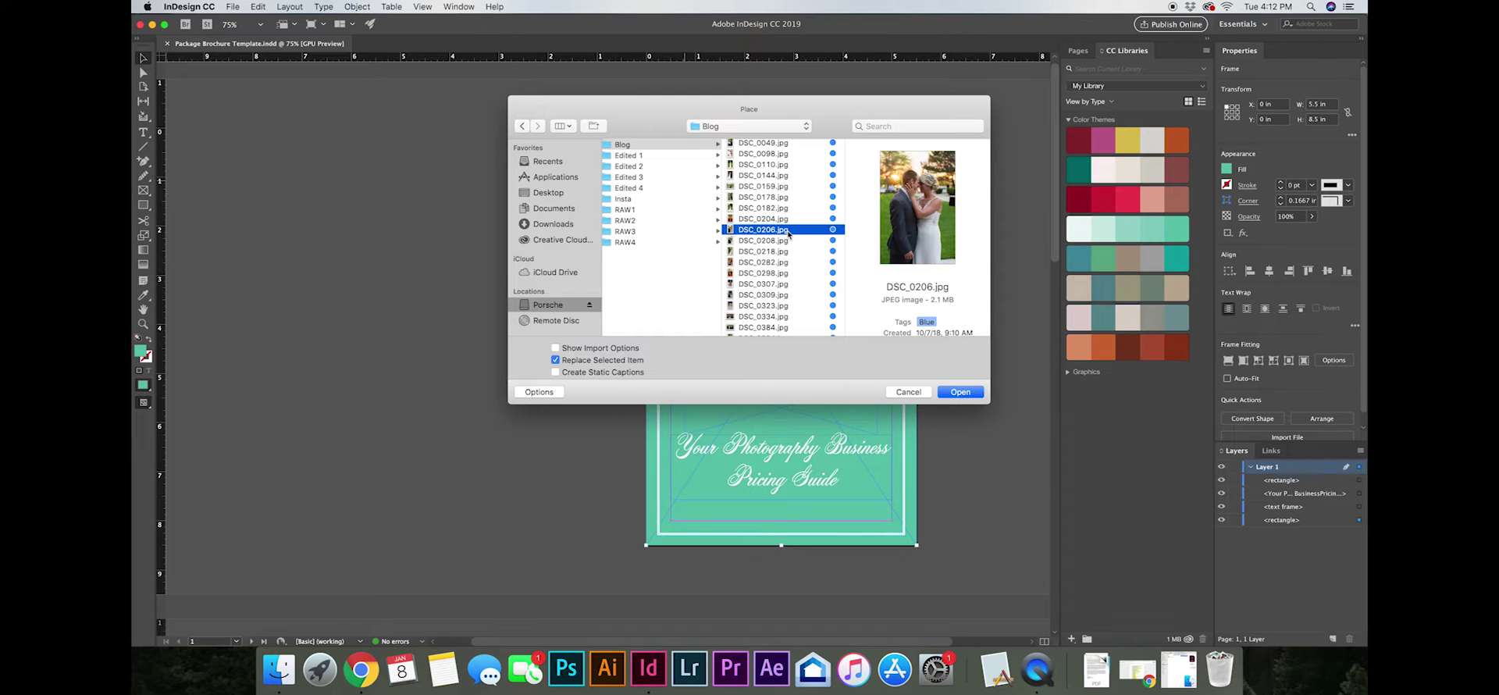
click(790, 241)
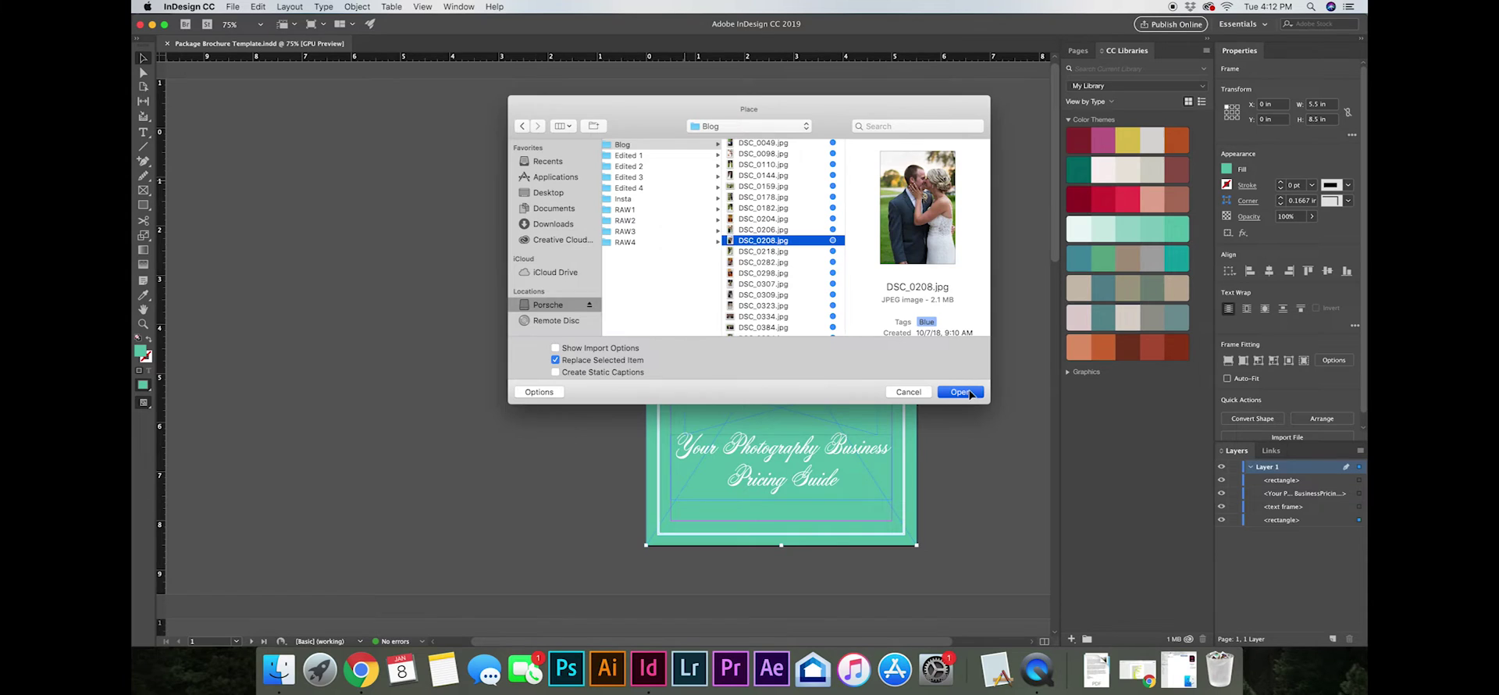
click(962, 392)
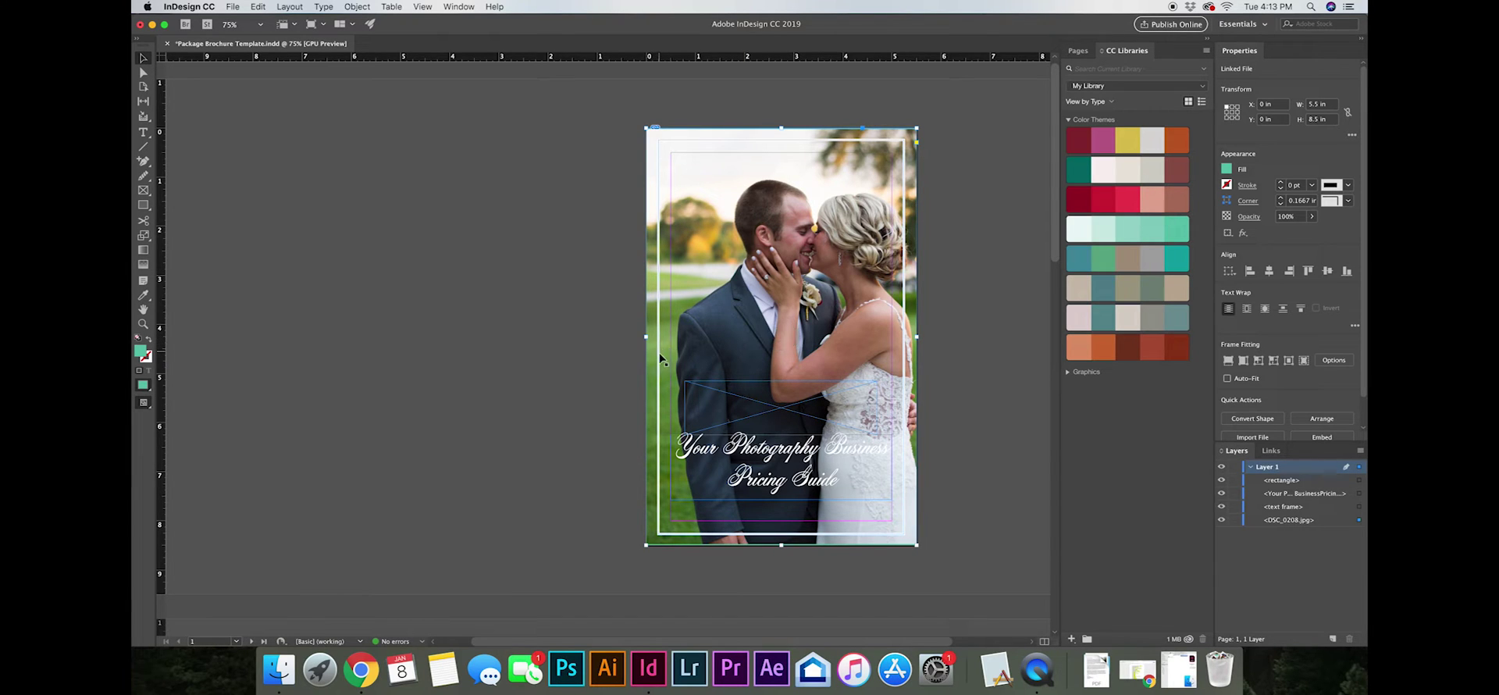
- Hide the text frame that forms the cover's white border, keeping the rectangle above the title visible
click(1222, 481)
click(1221, 481)
click(1221, 506)
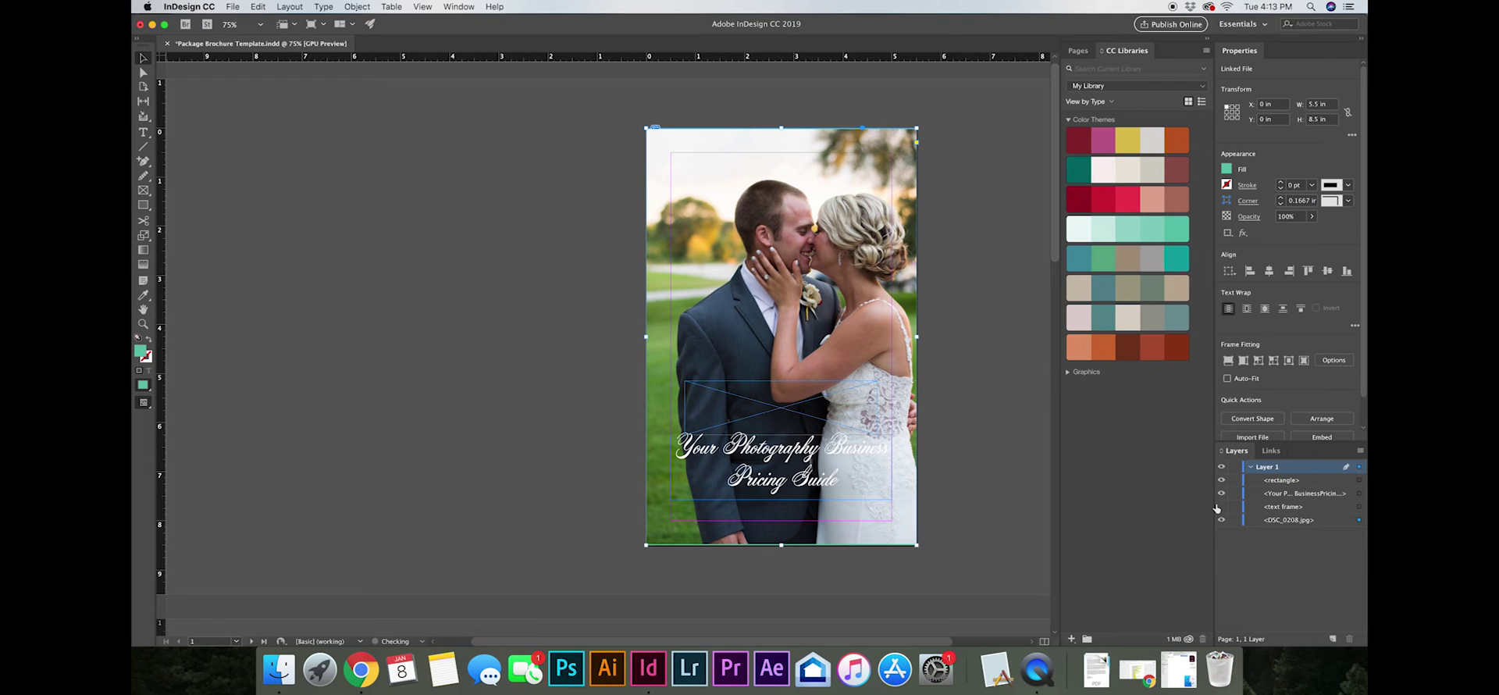
- Enlarge the wedding photo to about 5.96 by 8.96 in and recenter the couple inside its frame, and show the white border again
click(783, 335)
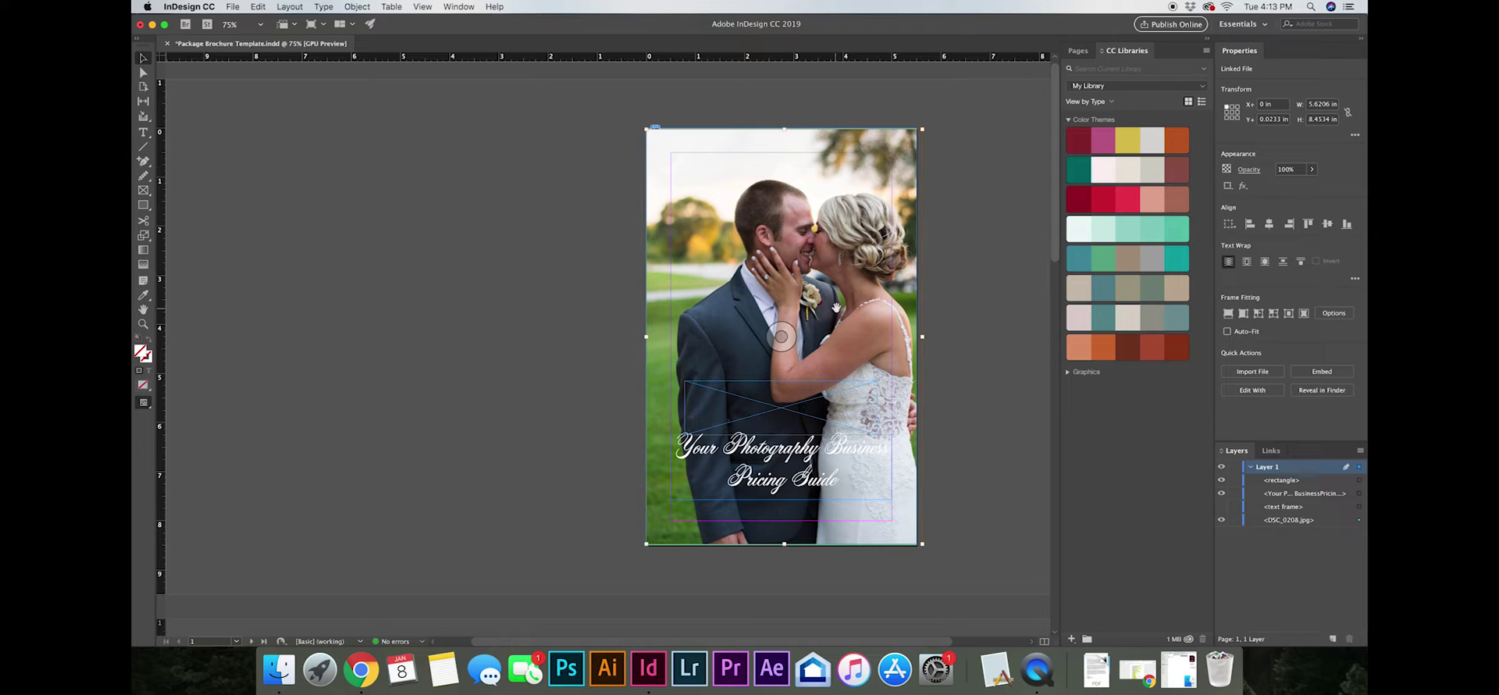
drag(781, 346, 773, 346)
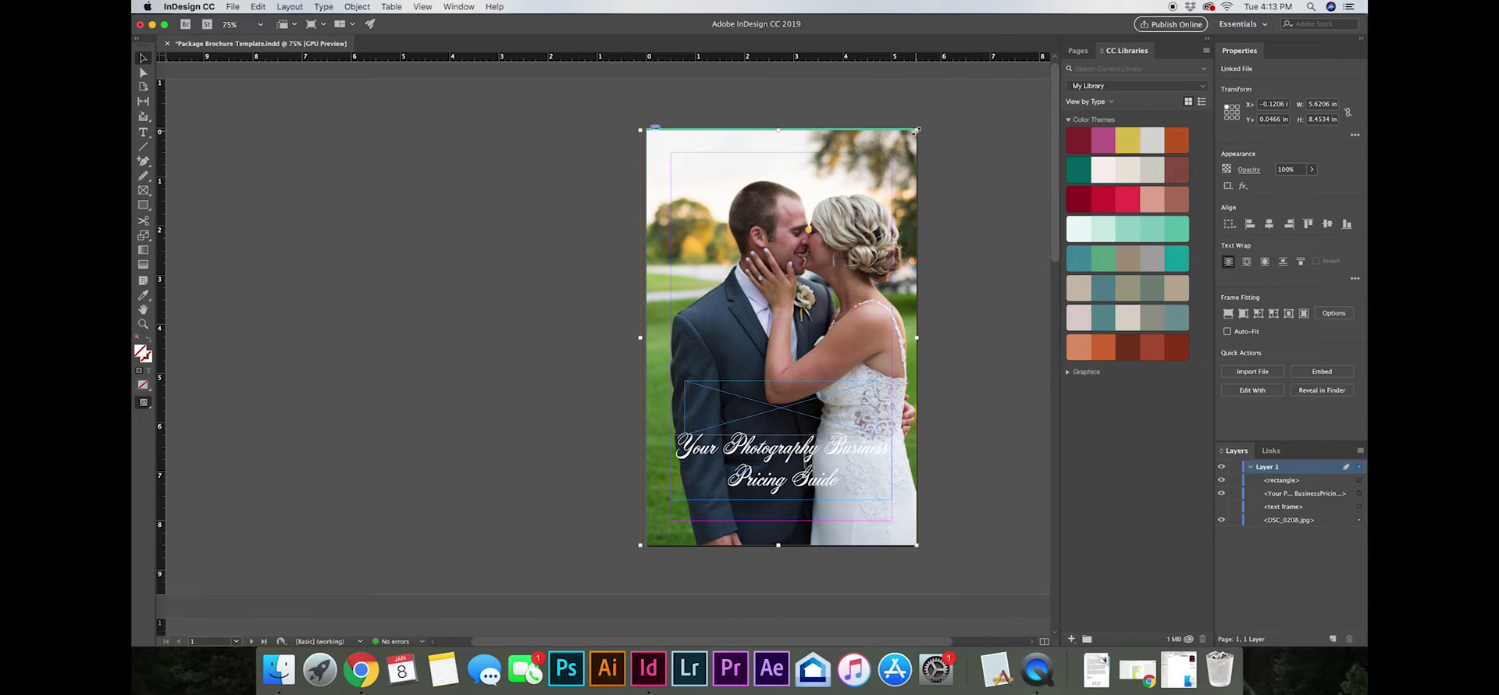
drag(916, 130, 933, 105)
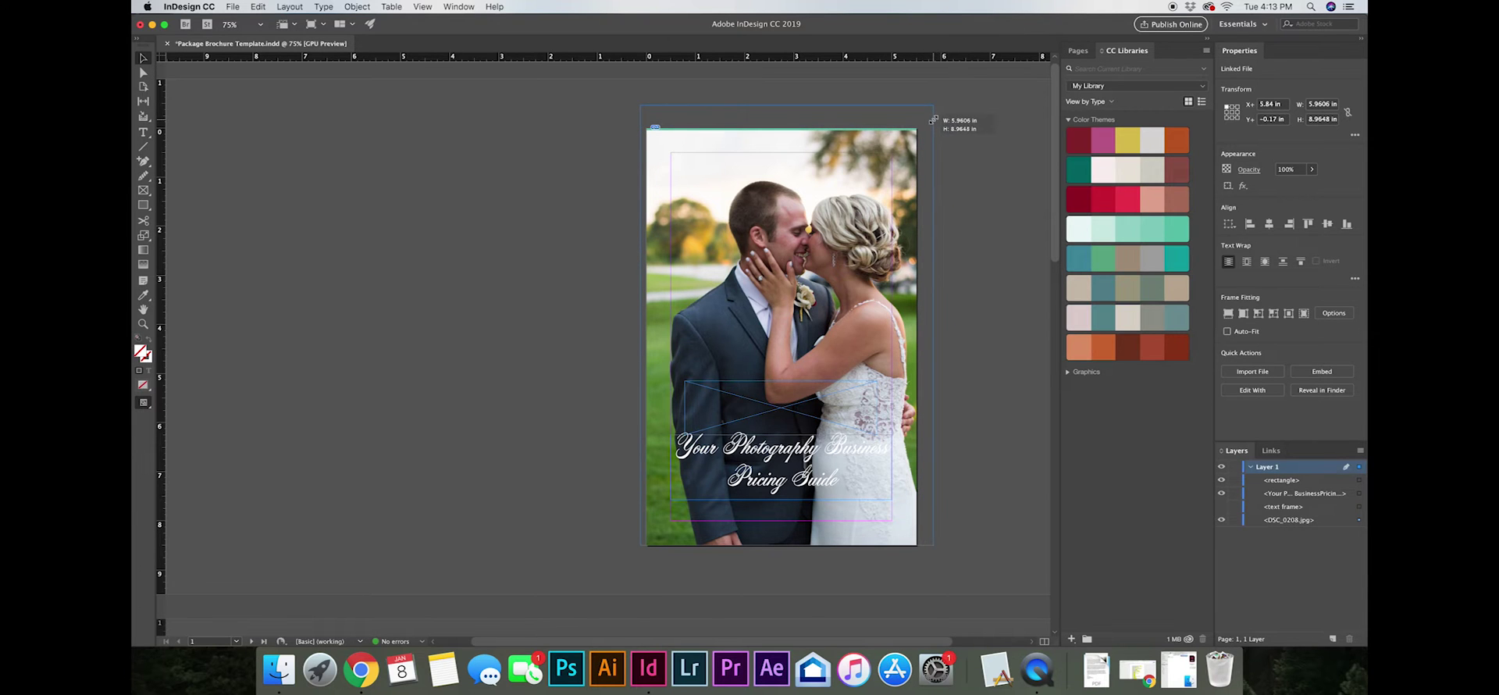
drag(781, 336, 779, 340)
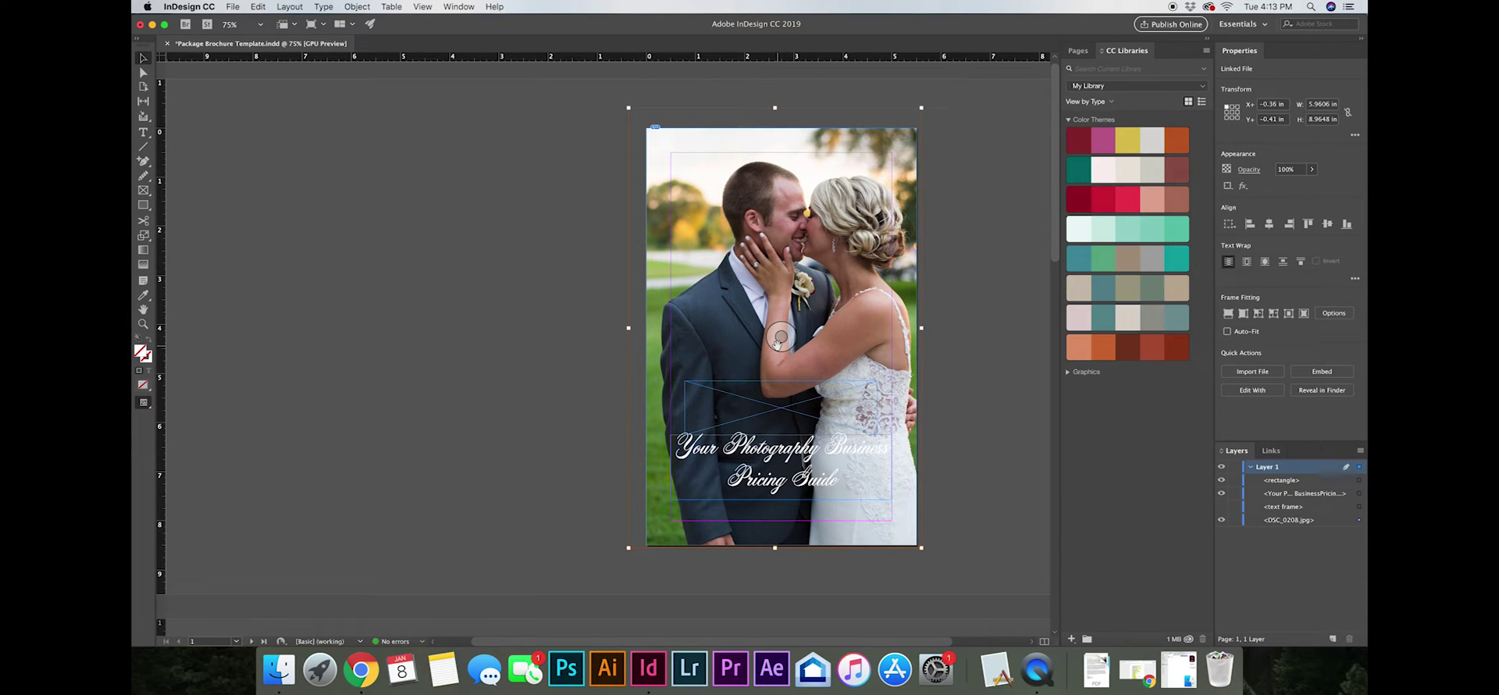
drag(779, 340, 773, 350)
click(995, 398)
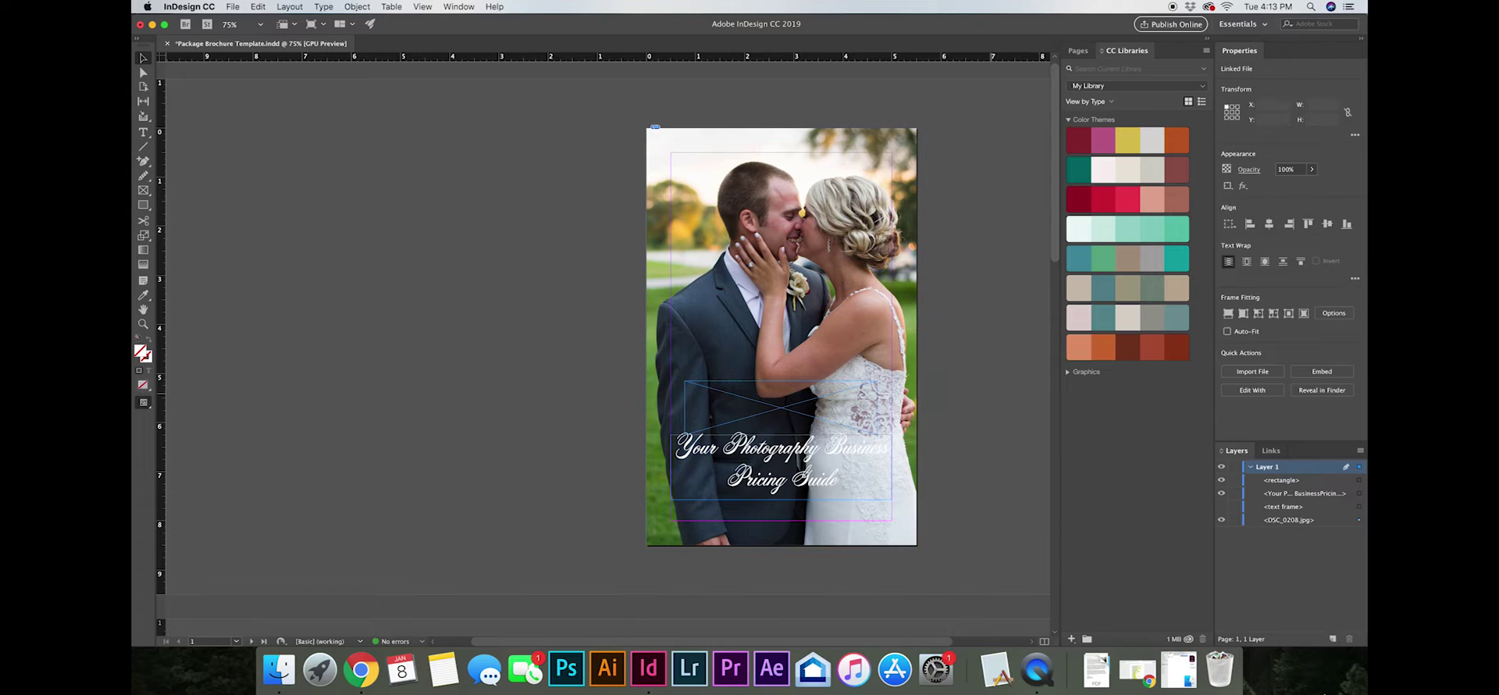
click(1223, 507)
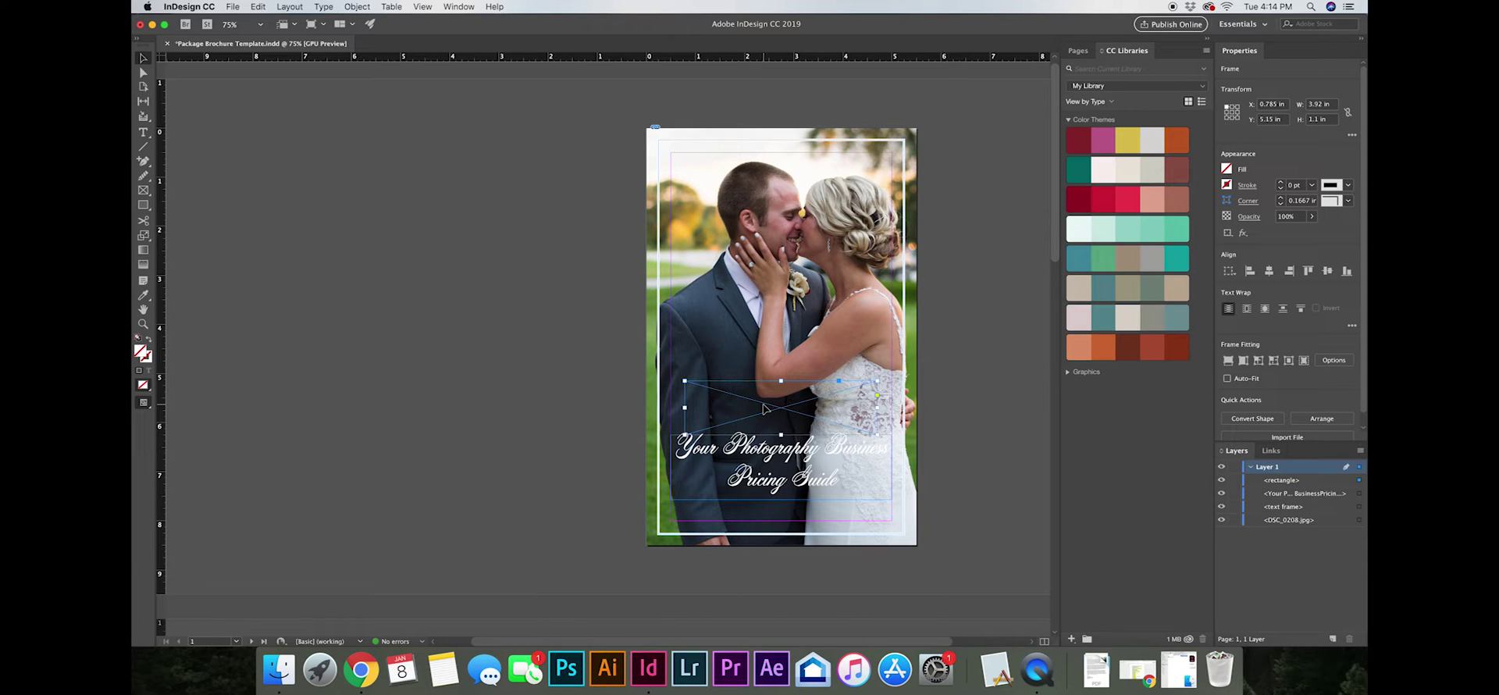
- Narrow the empty logo frame above the cover title to about 1.665 in wide and place the photography business's icon PNG in it
drag(686, 407, 776, 409)
key(super+d)
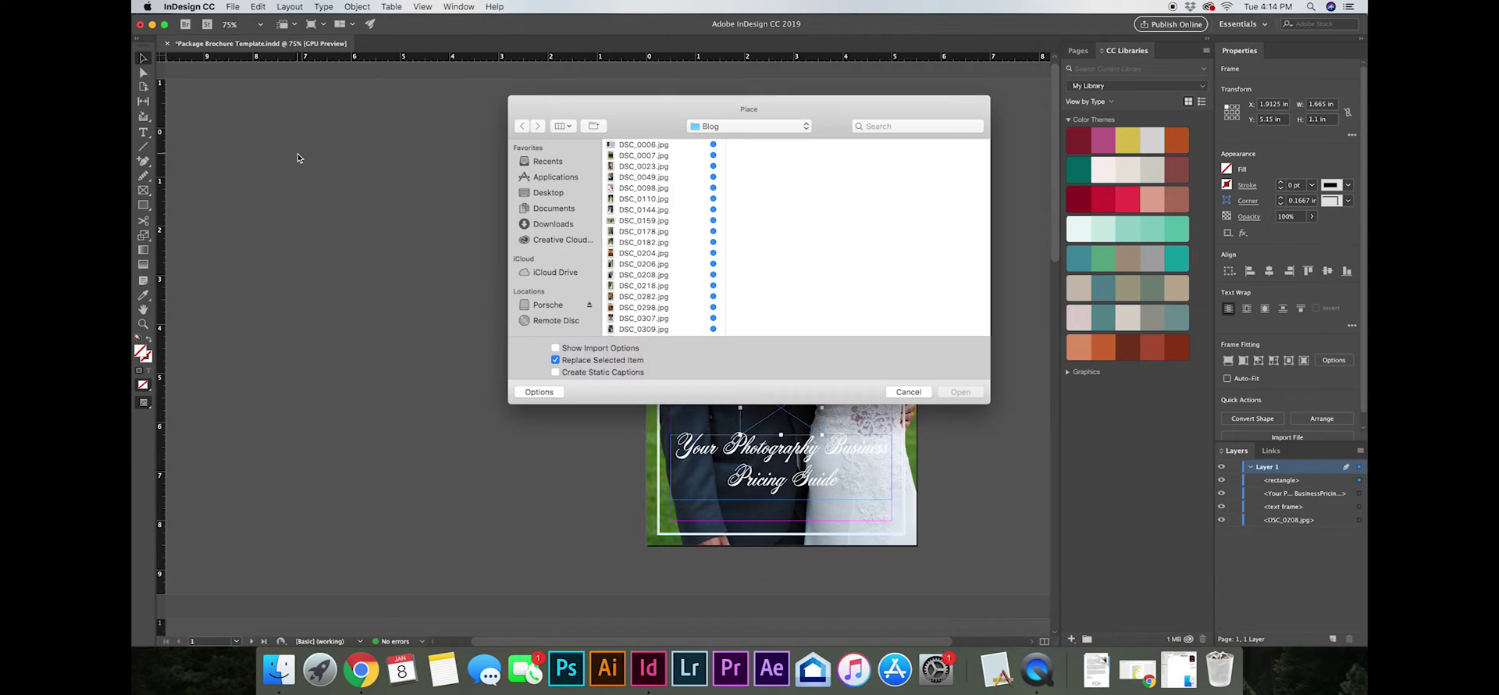
click(722, 127)
click(726, 176)
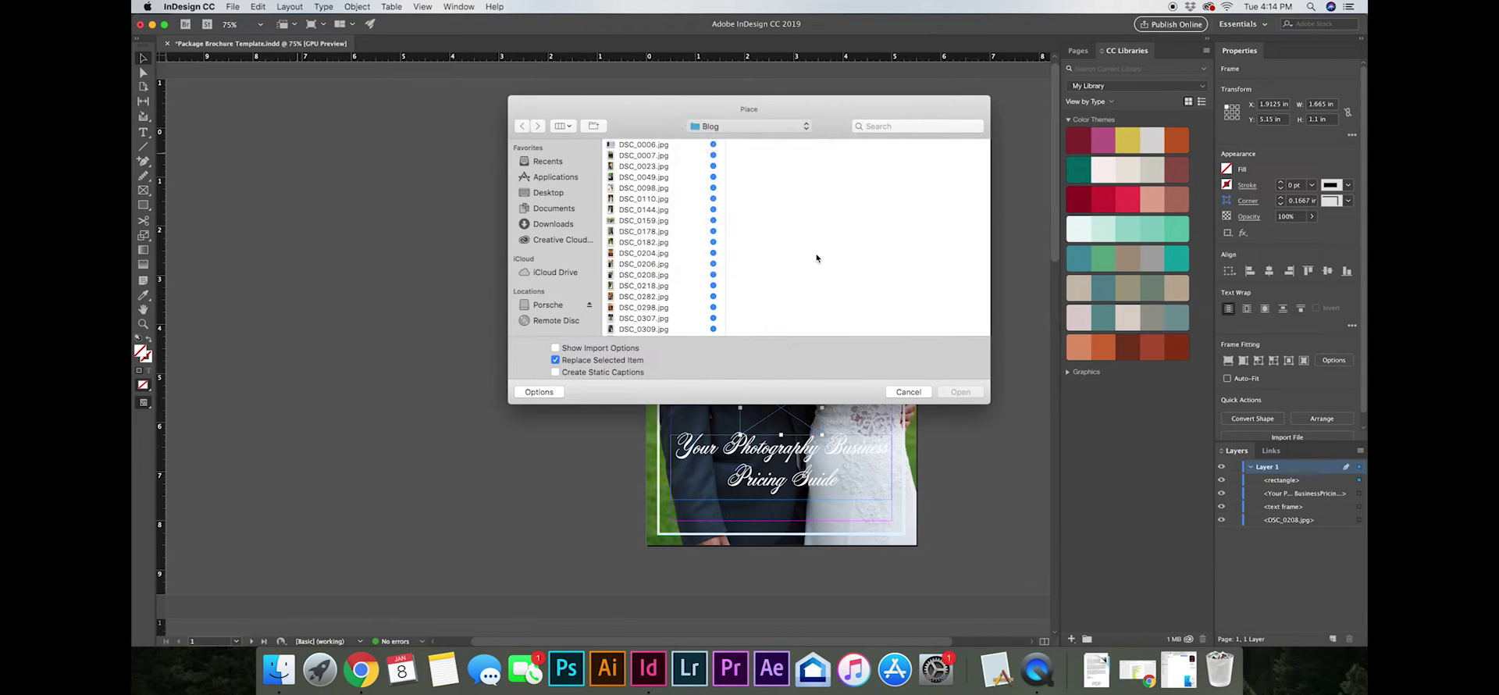
scroll(675, 329, down, 2)
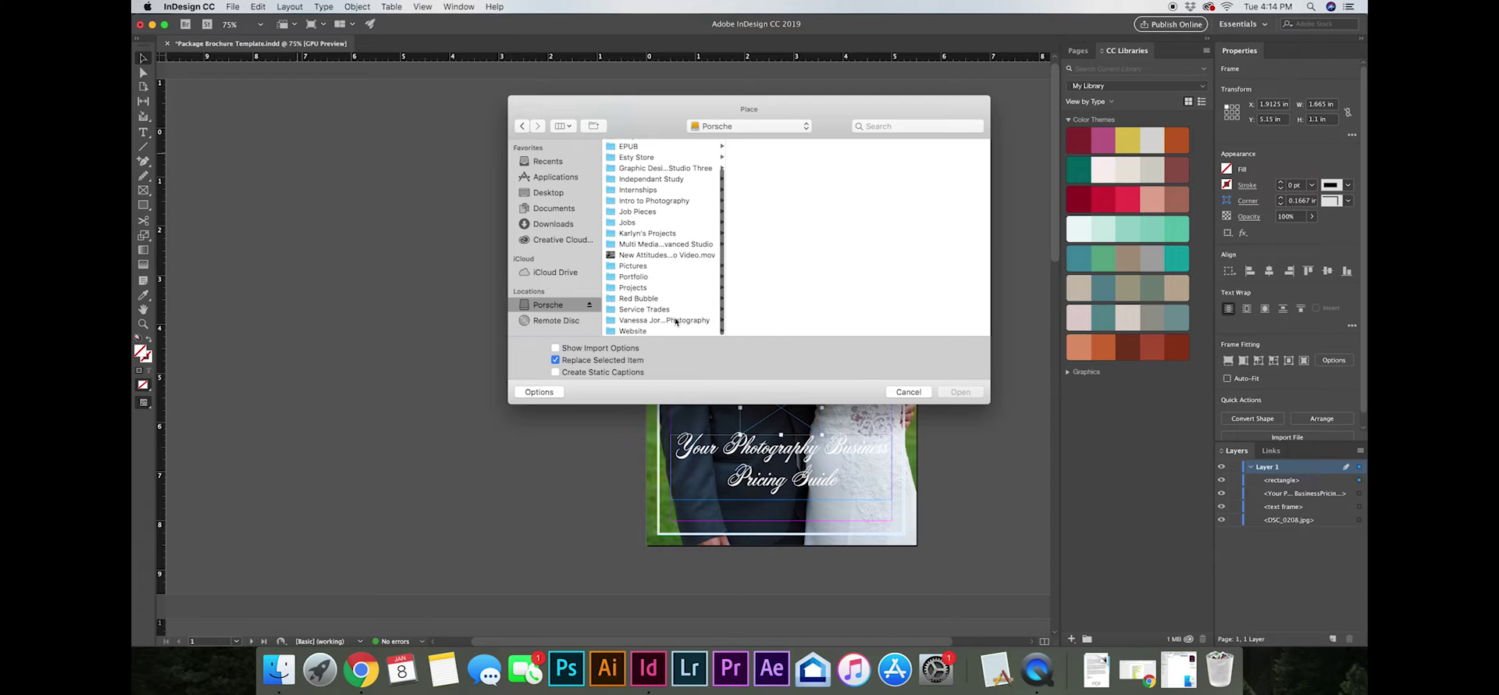
double_click(672, 318)
click(747, 391)
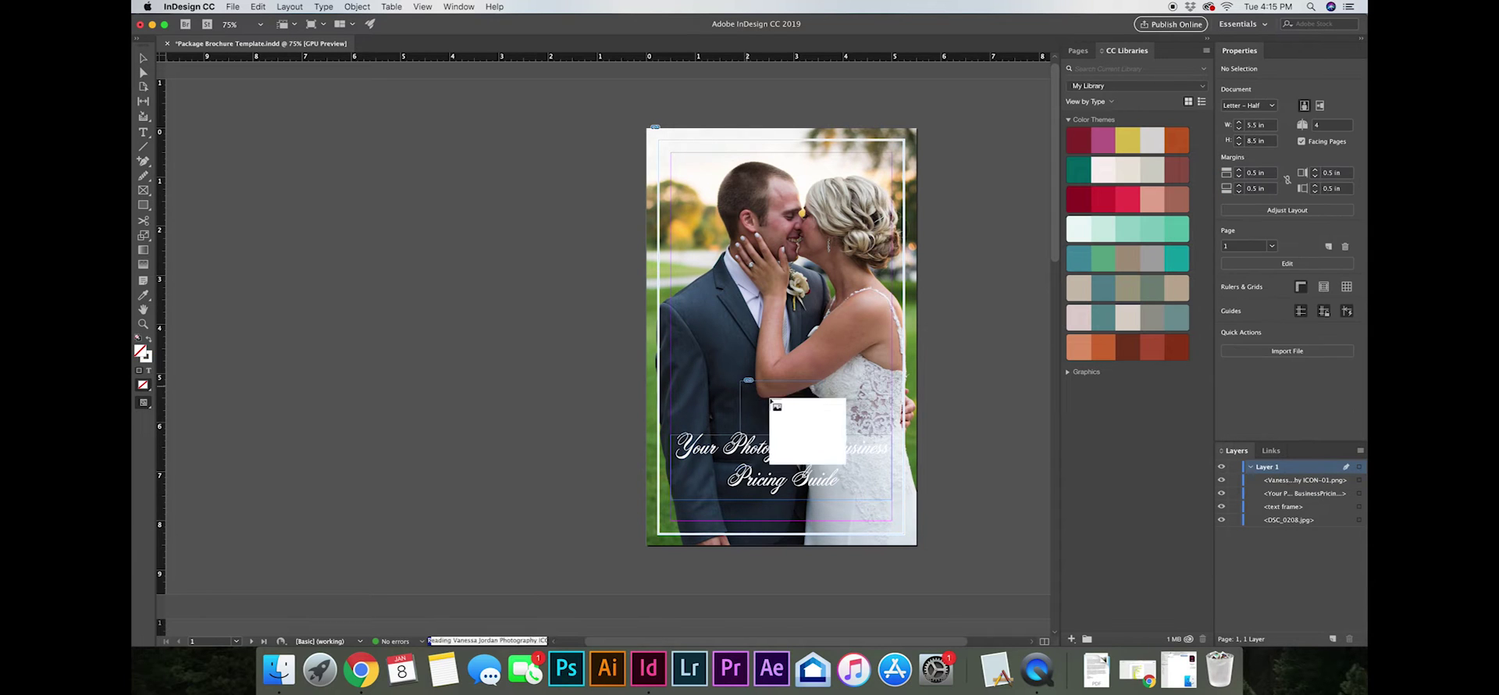
- Replace the icon PNG above the cover title with the white version of the logo and raise it to Y 4.75 in
mouse_move(738, 383)
mouse_down()
mouse_move(777, 431)
mouse_move(743, 385)
mouse_up()
mouse_move(819, 450)
mouse_down()
mouse_move(793, 421)
mouse_move(869, 449)
mouse_move(896, 499)
mouse_move(822, 434)
mouse_up()
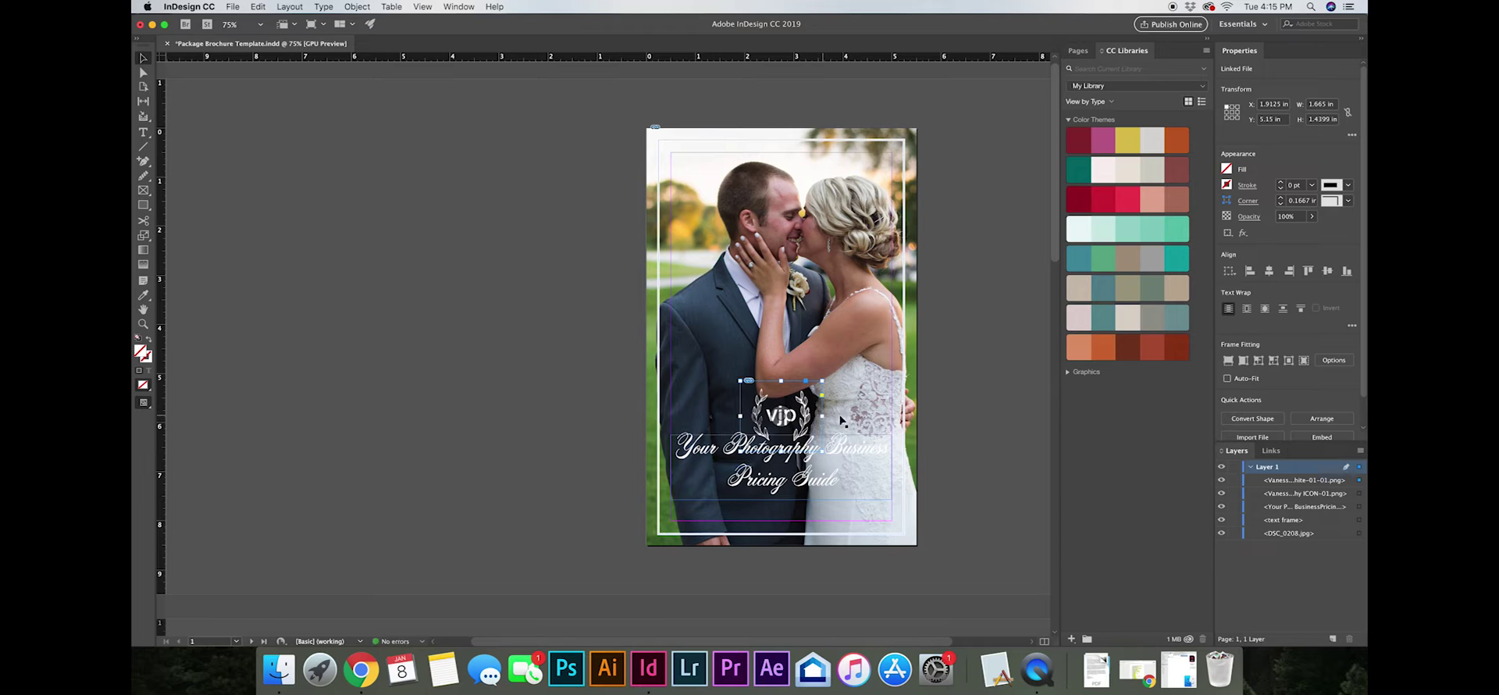
click(1358, 493)
key(Delete)
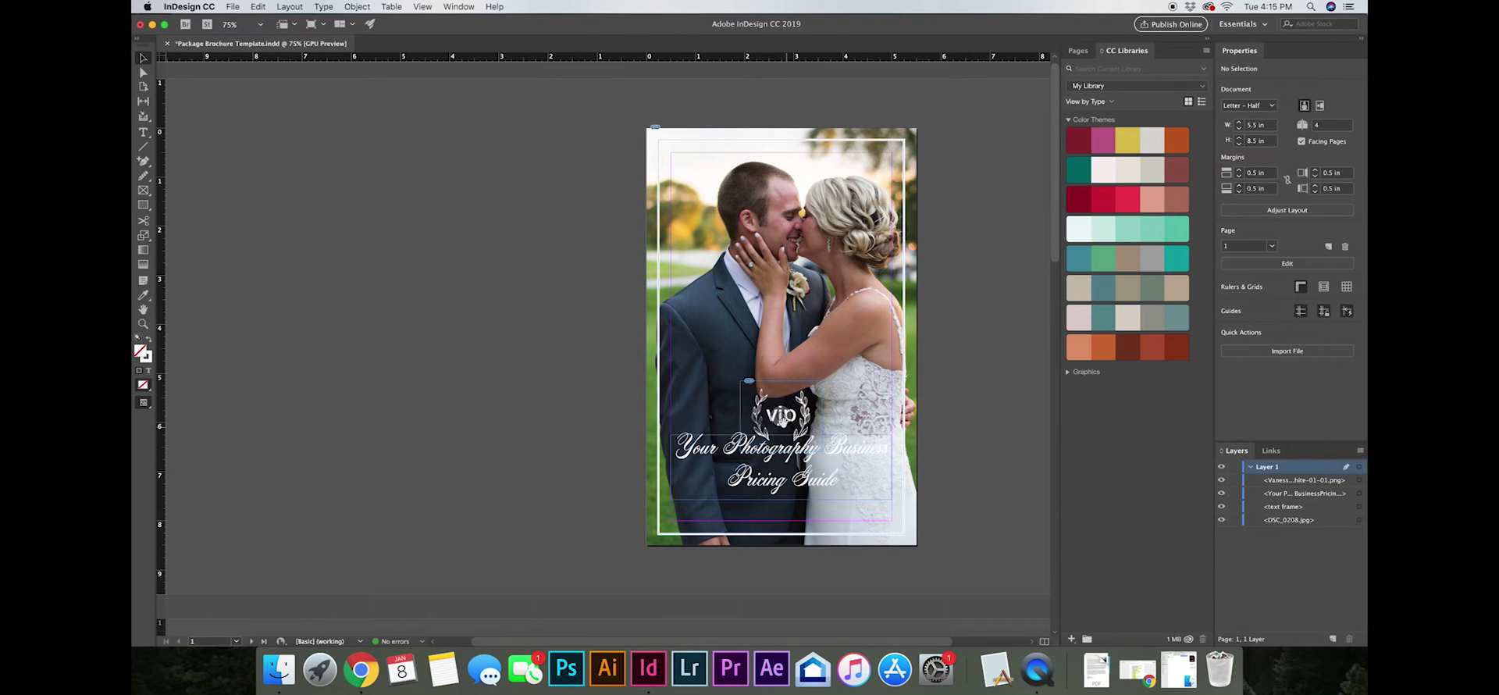
drag(812, 407, 812, 388)
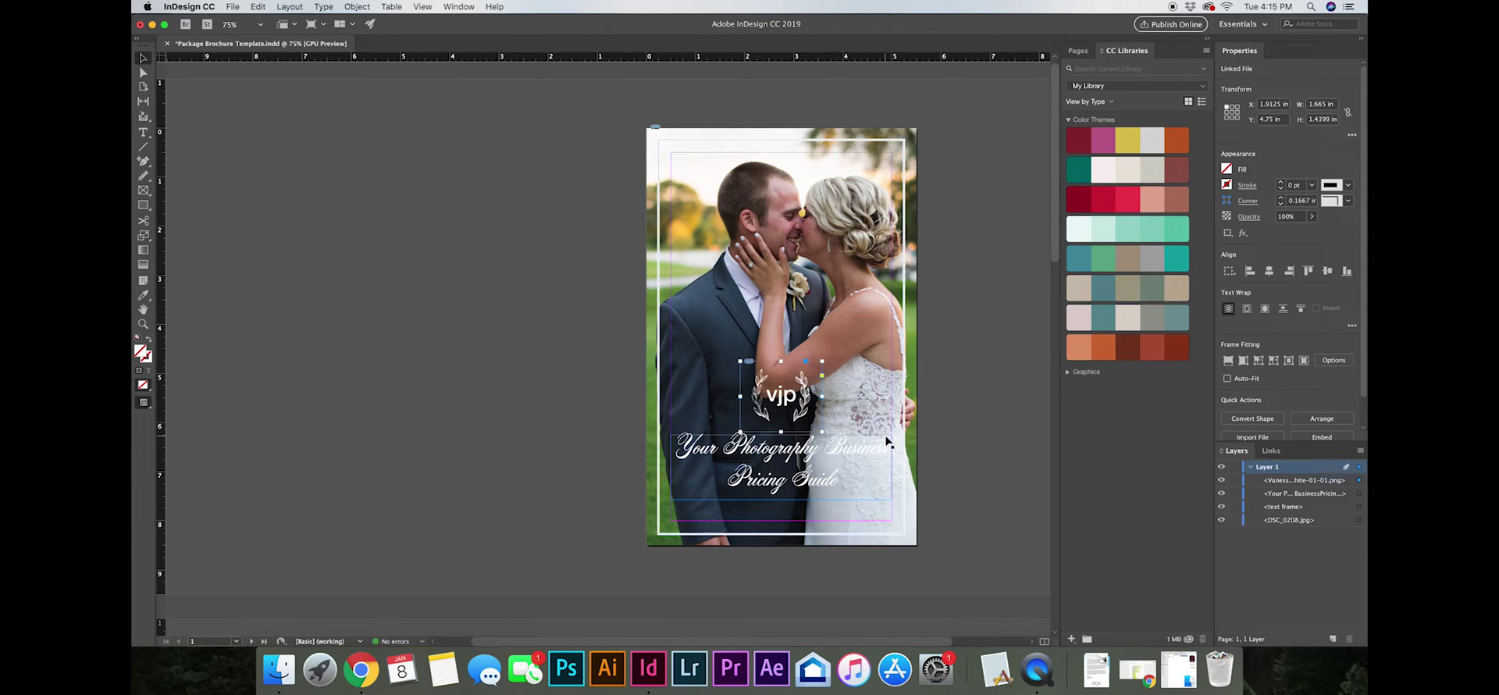
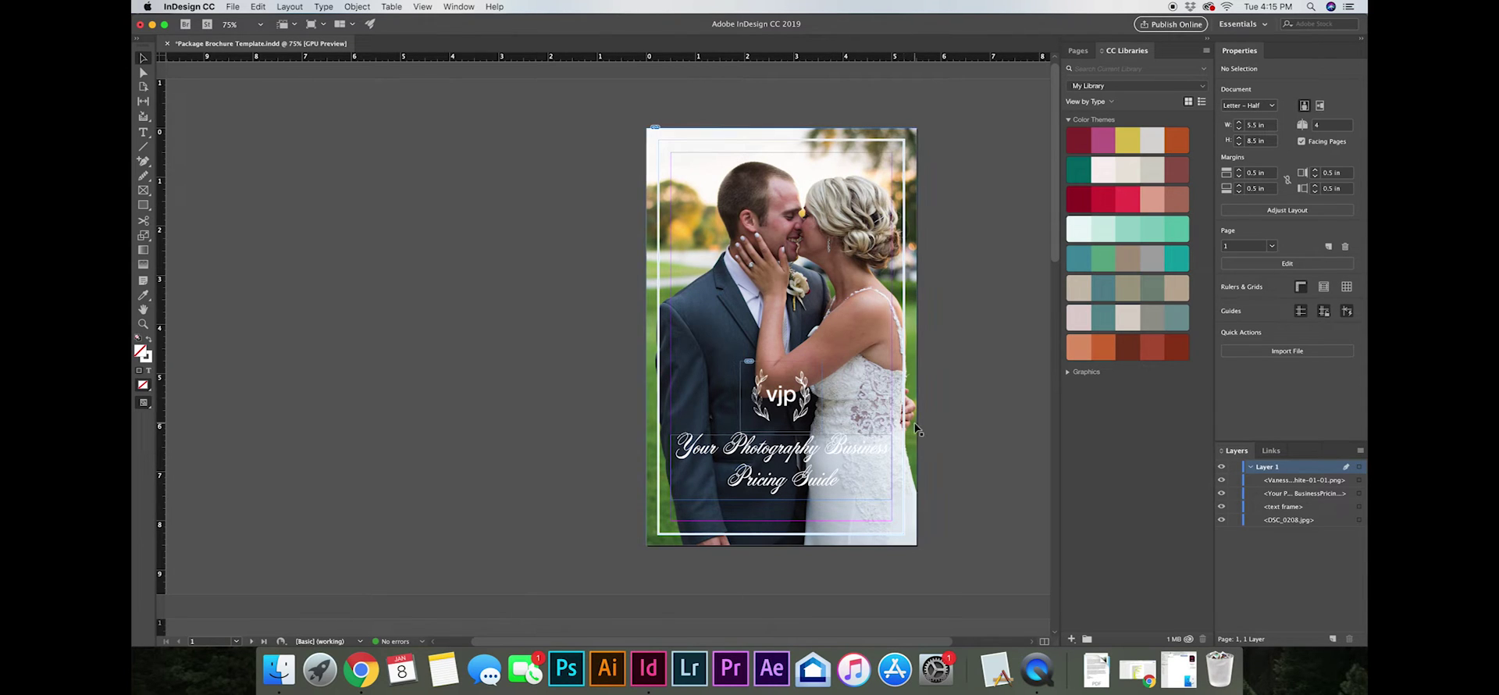
- Replace "Your Photography Business" in the cover title with the photography business's name, keeping "Pricing Guide" on the line below
click(142, 135)
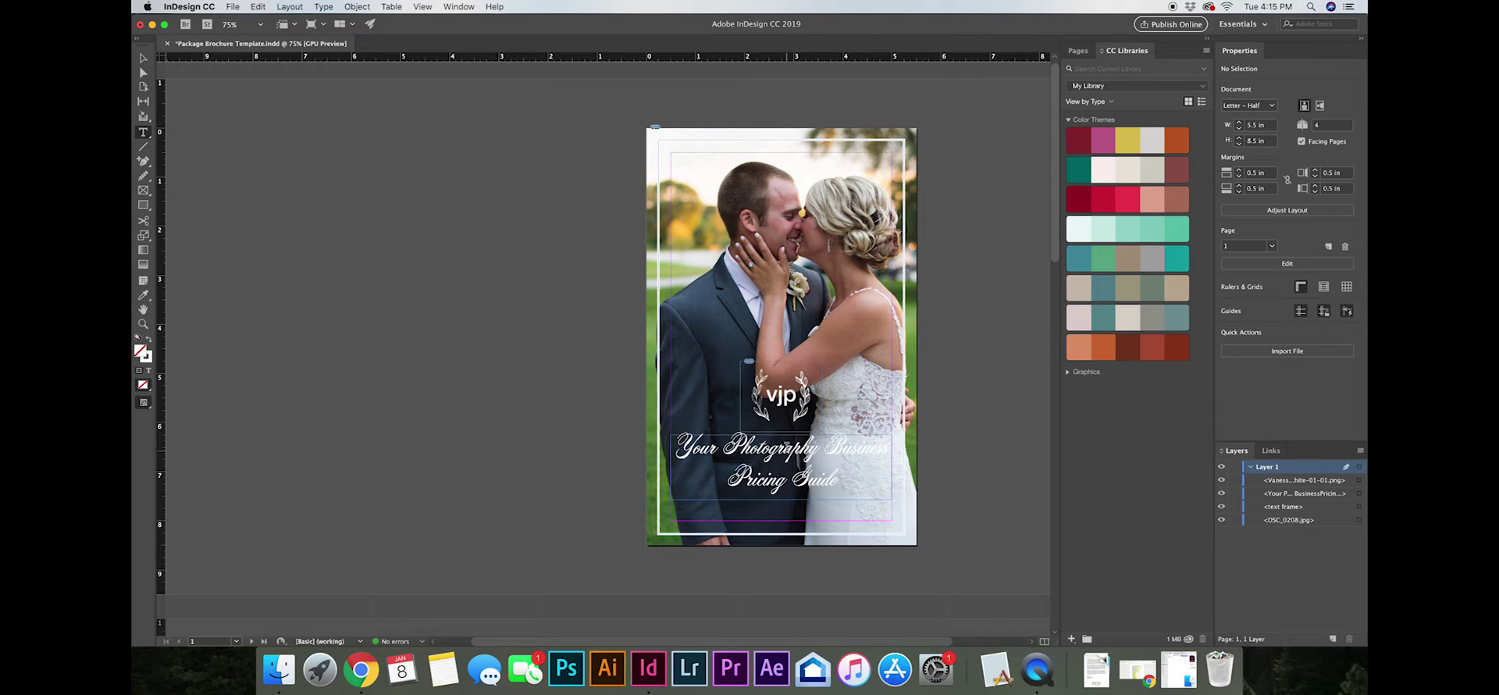
click(784, 445)
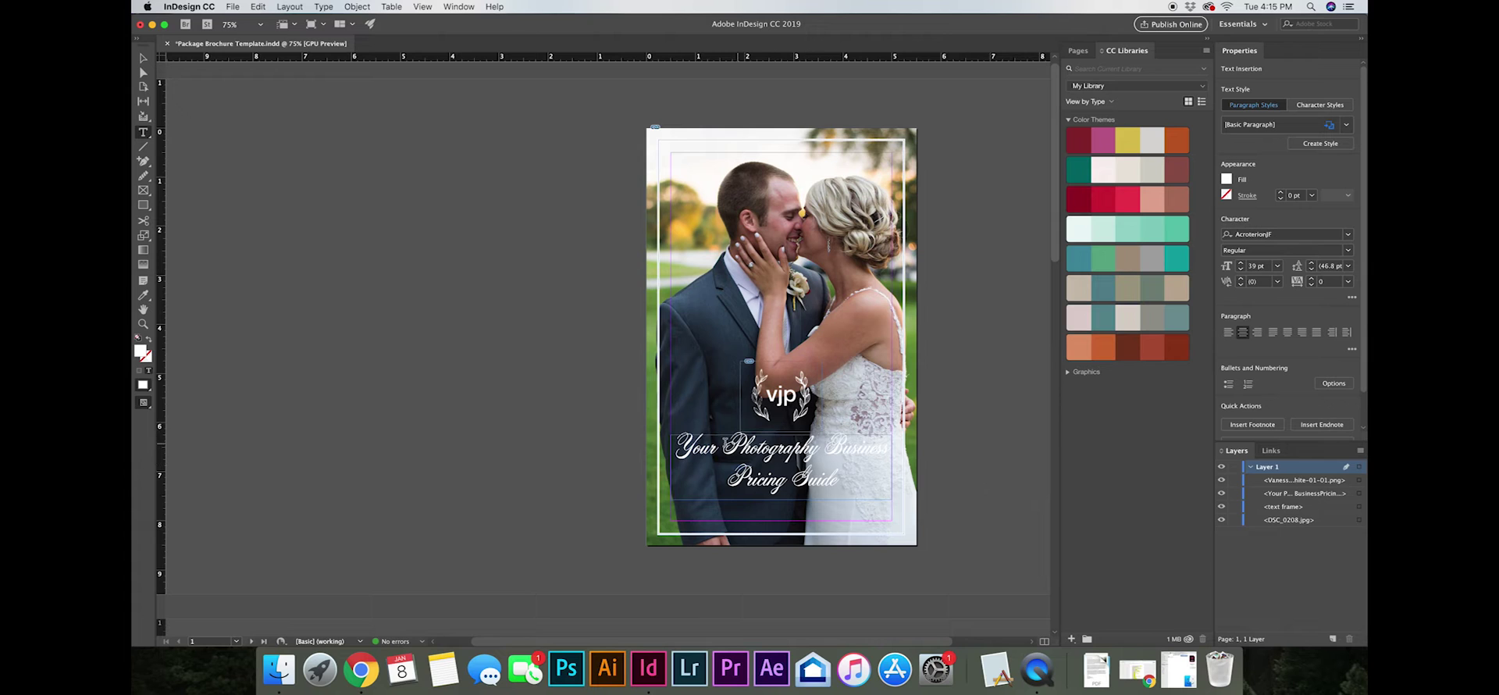
drag(674, 447, 823, 447)
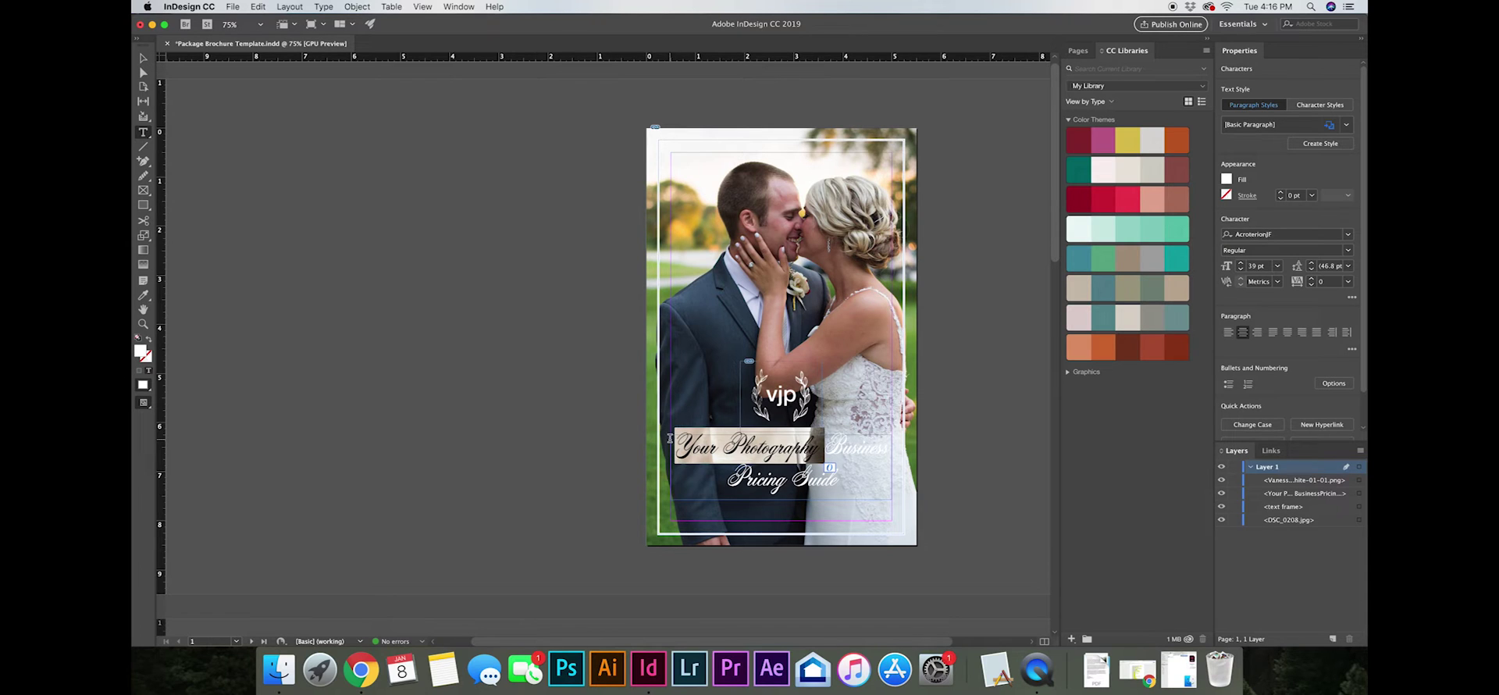
drag(673, 445, 904, 455)
text(Vanessa H)
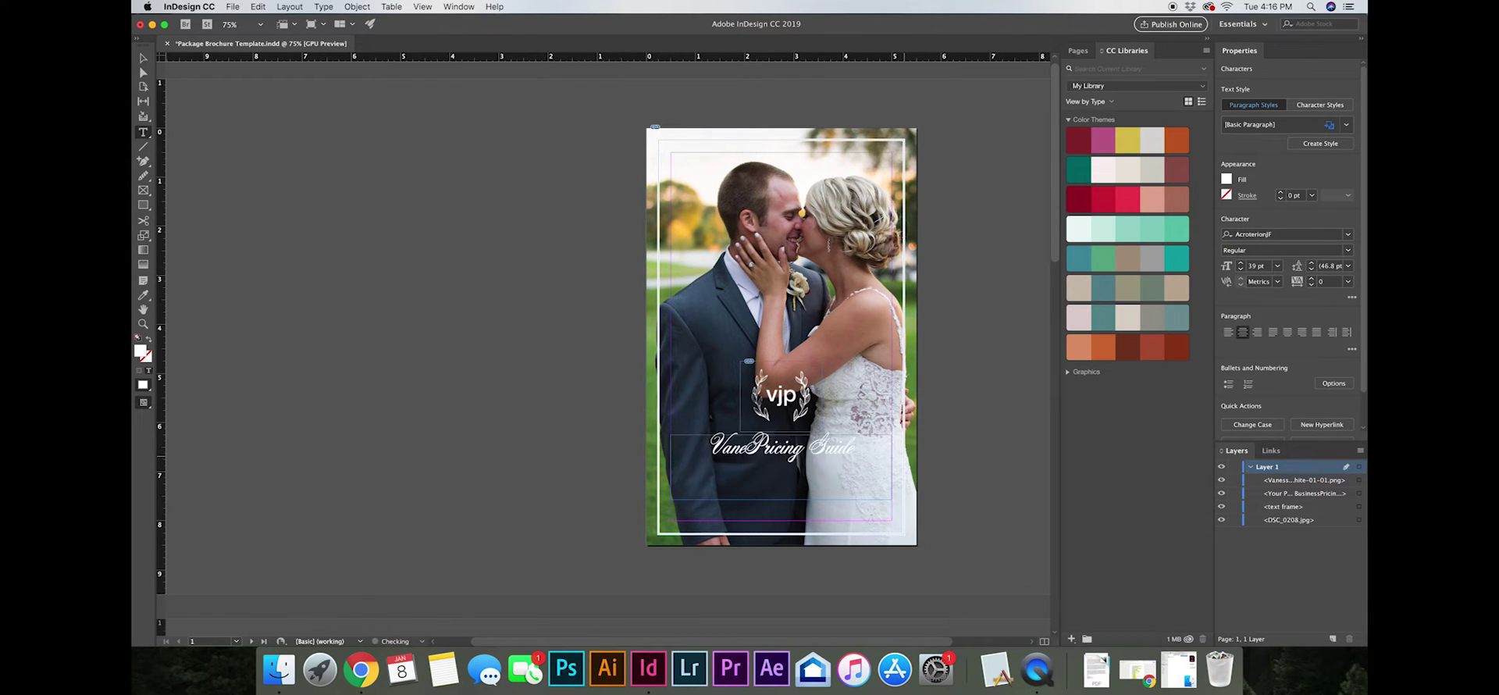
text(orda)
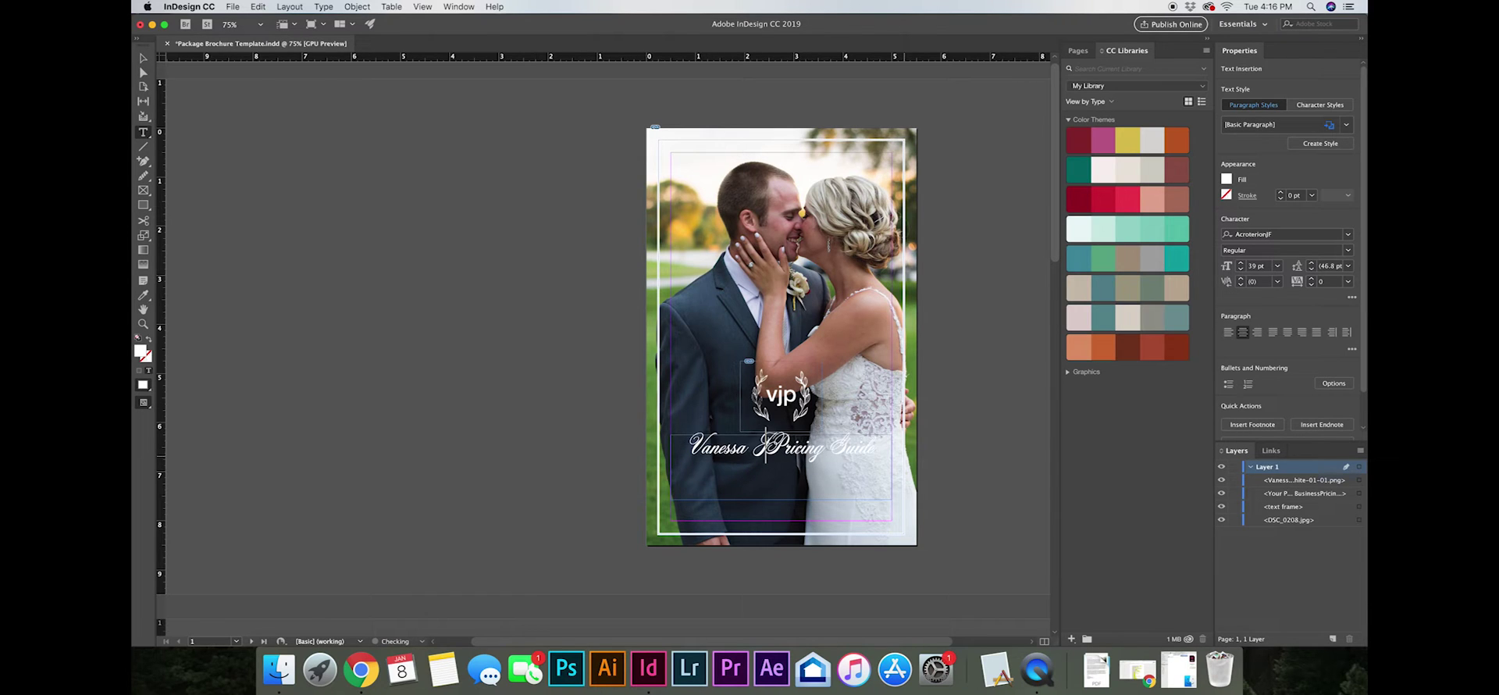
key(BackSpace)
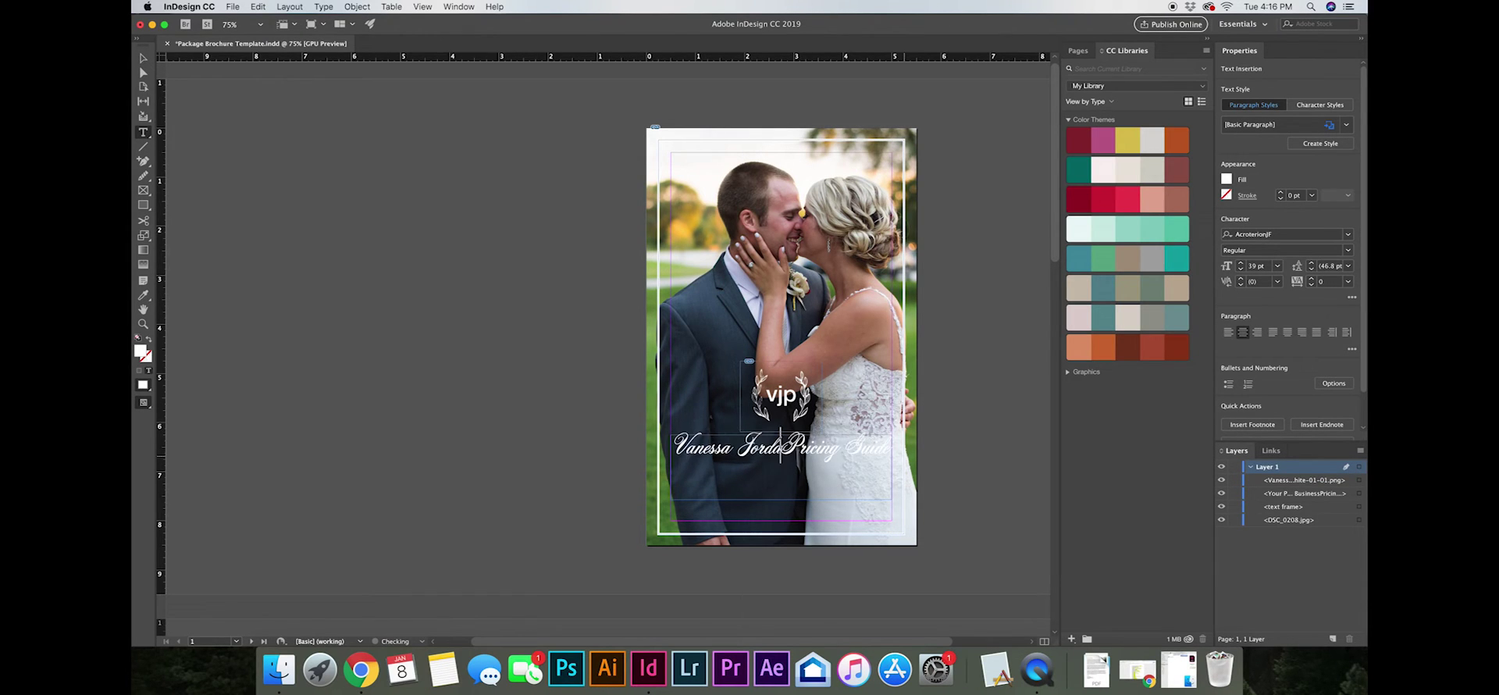
text(n Photograph )
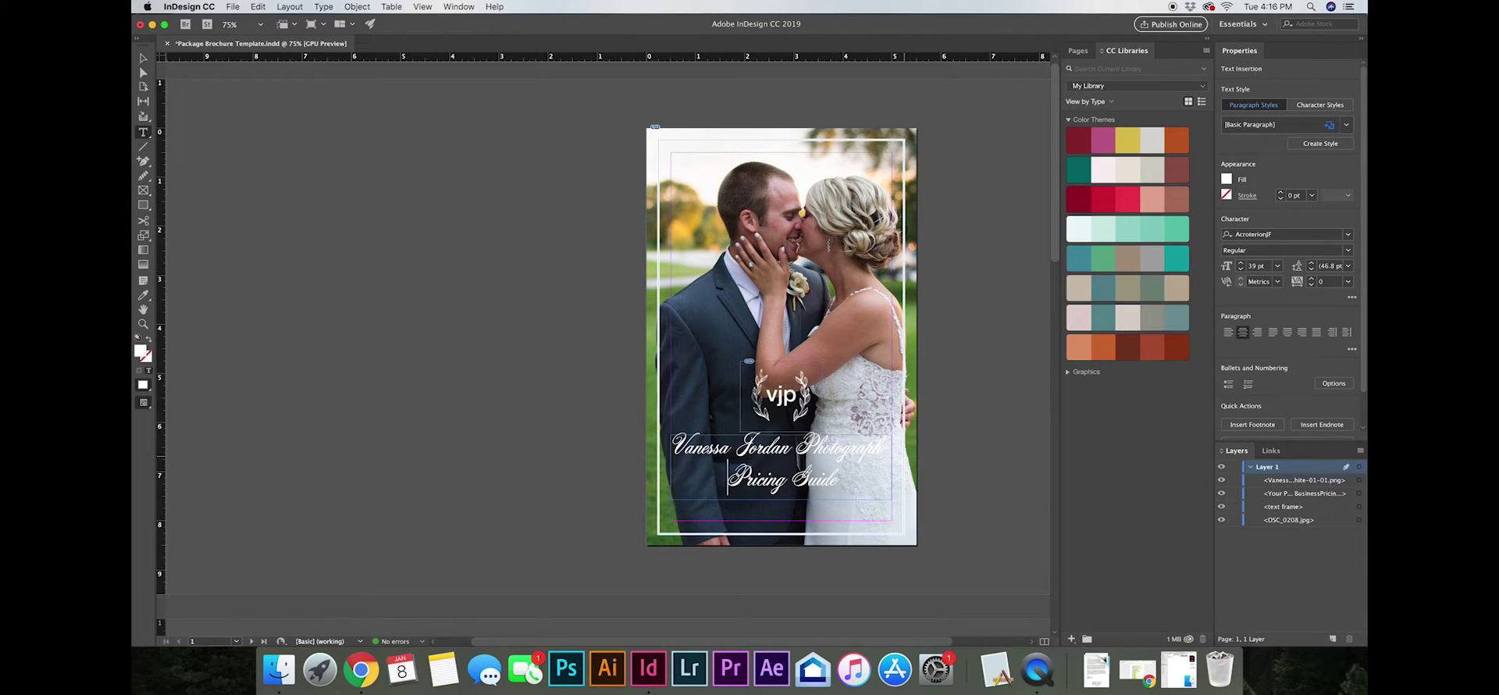
text(y)
key(Return)
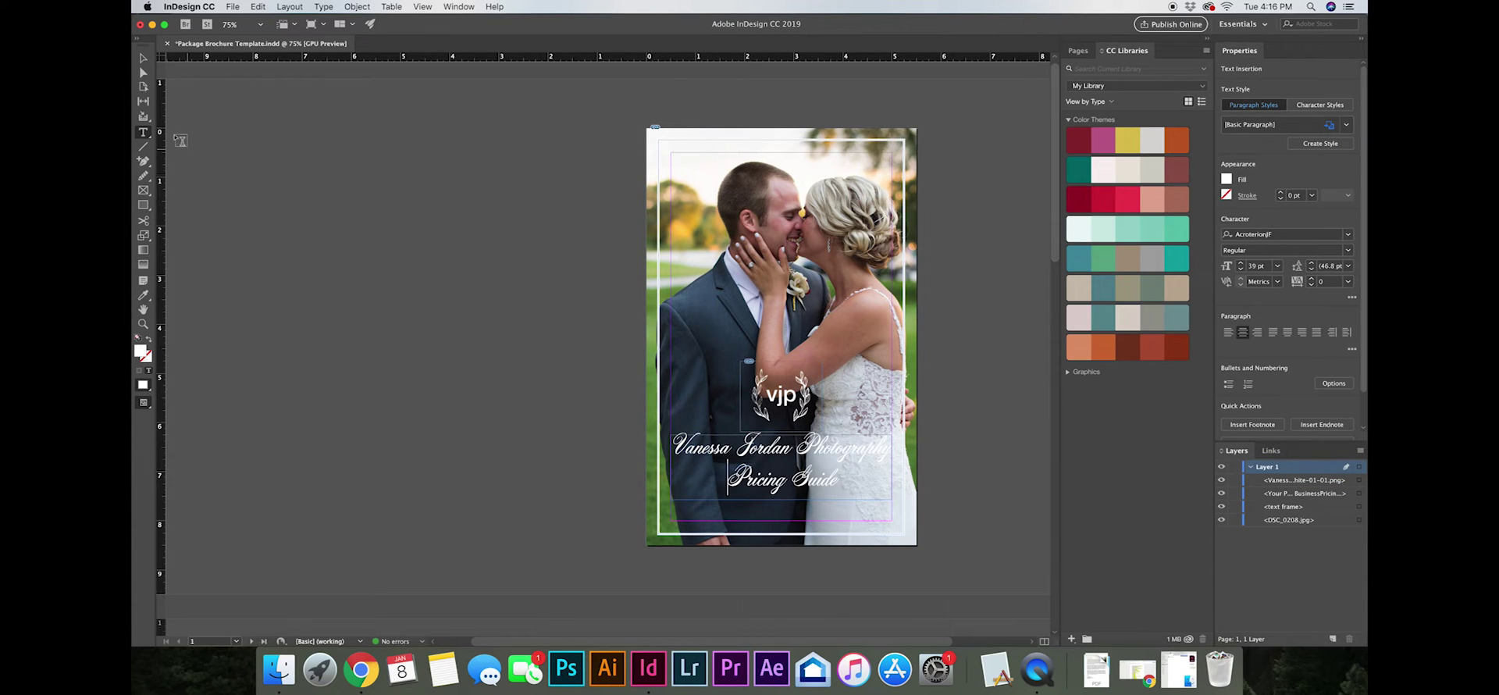
- Add a Drop Shadow effect to the cover title's text frame with the preview on, keeping the title in view
click(141, 58)
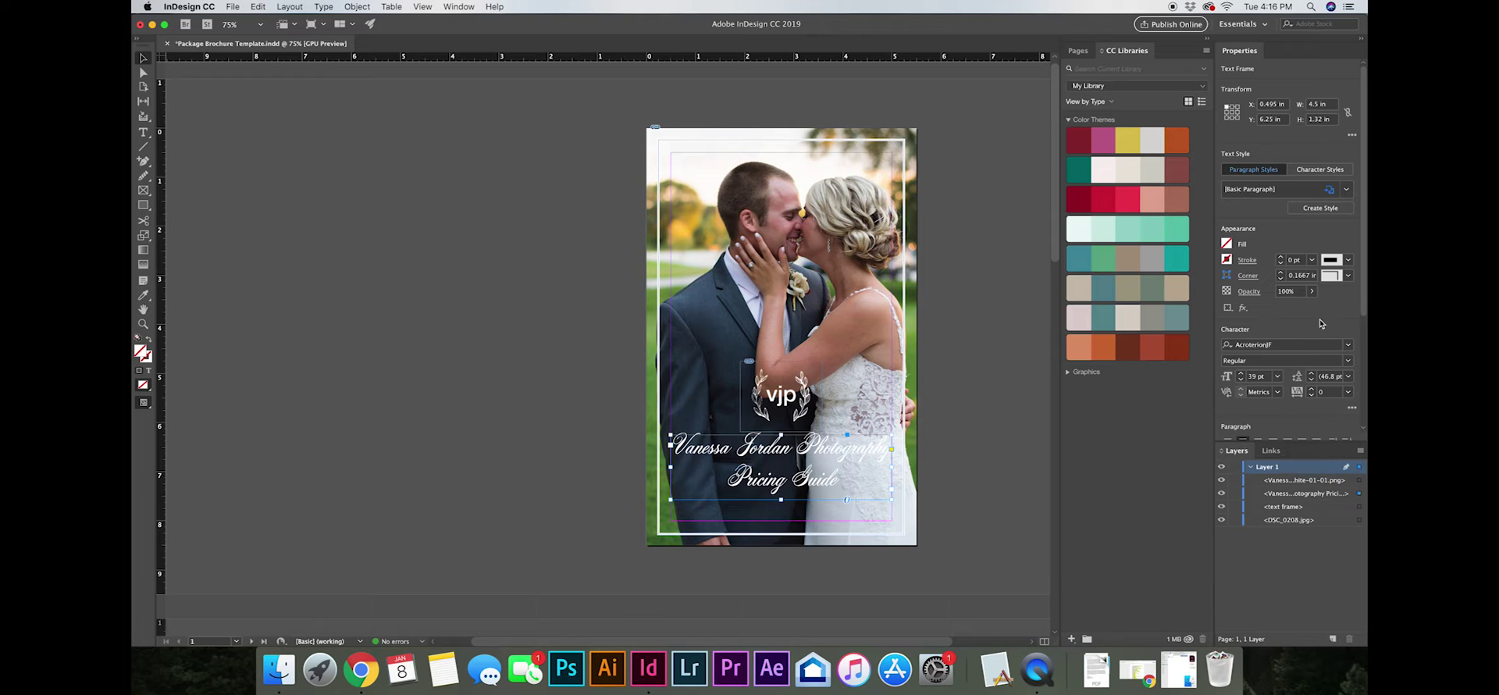
scroll(1320, 323, down, 5)
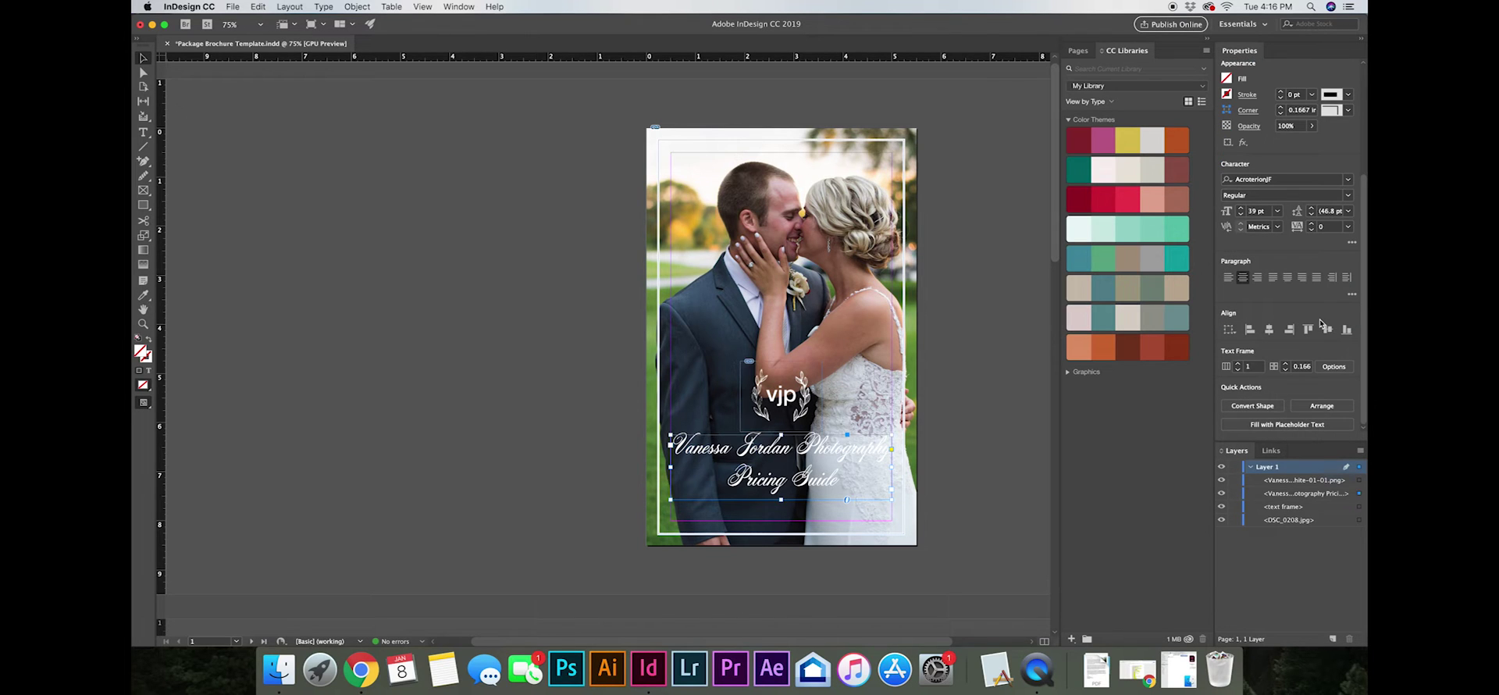
click(1244, 143)
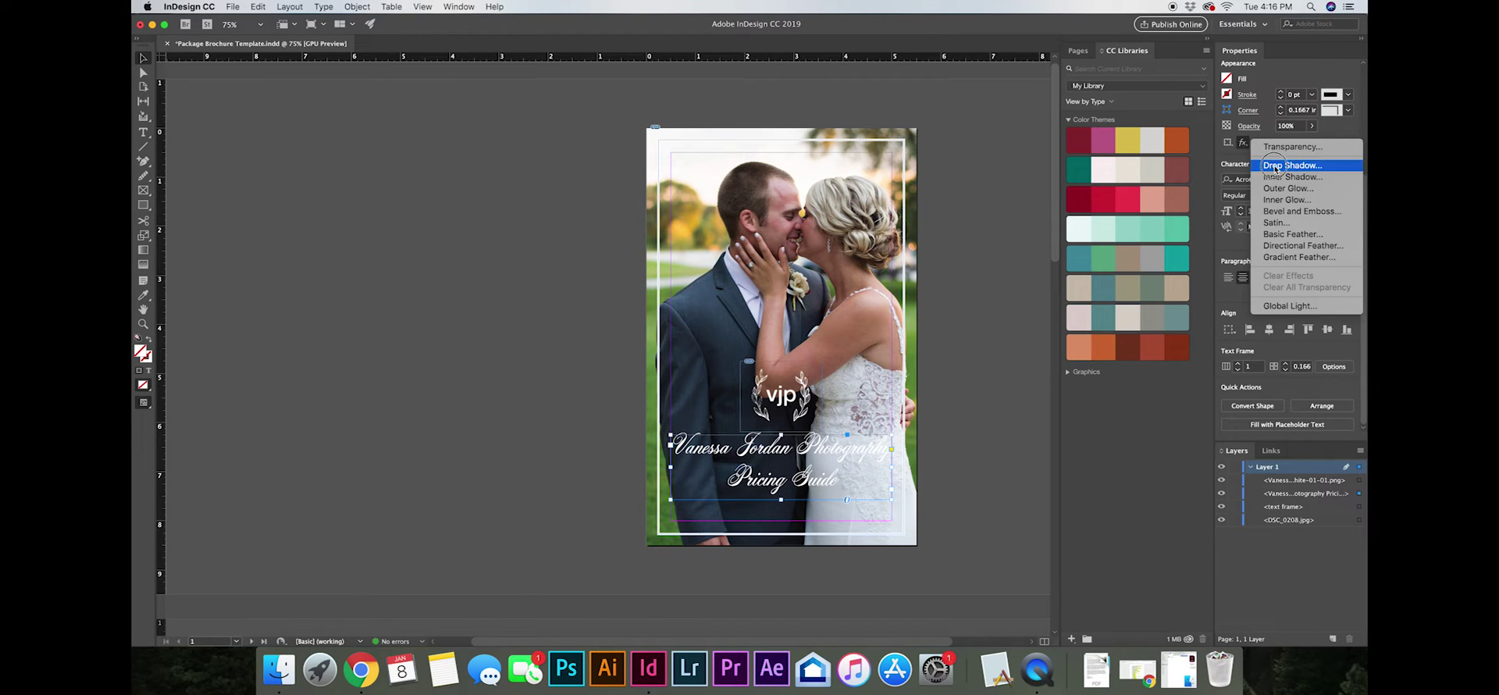
click(1275, 167)
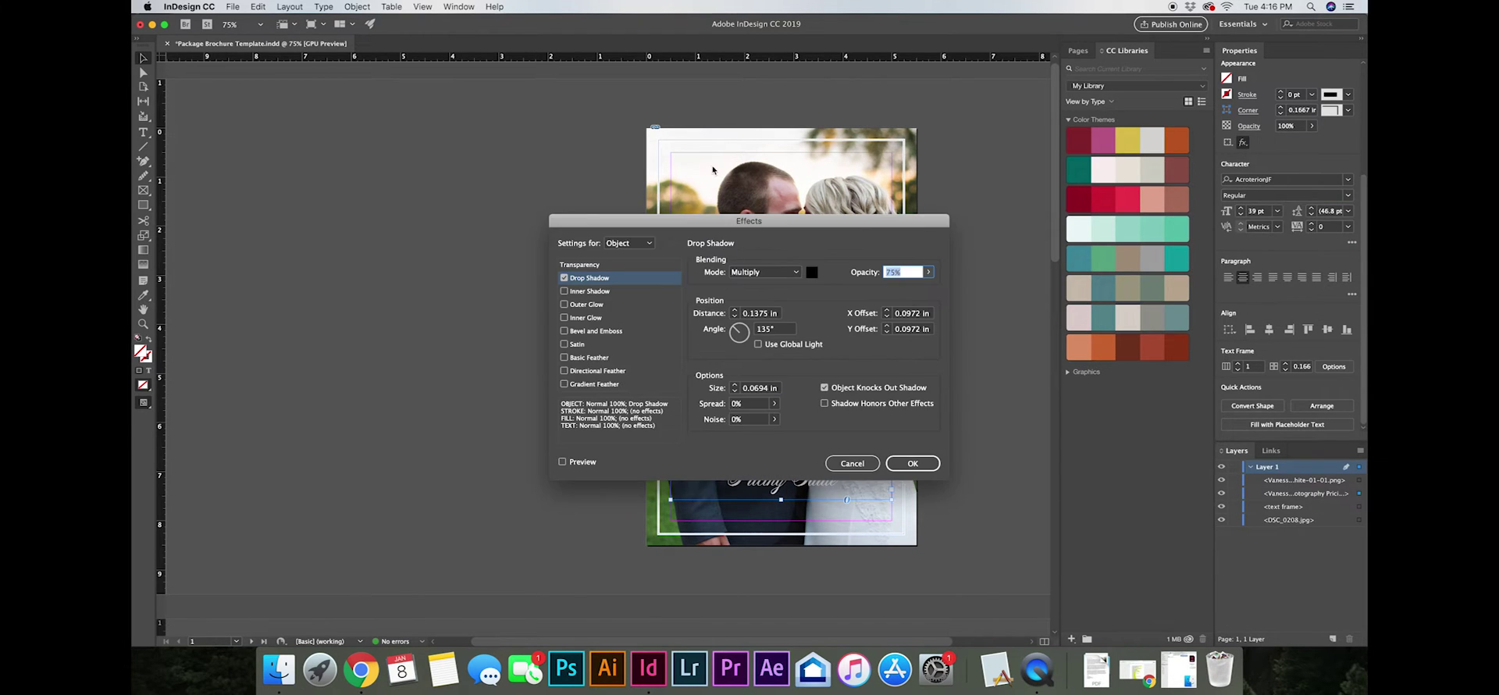
drag(765, 223, 1159, 88)
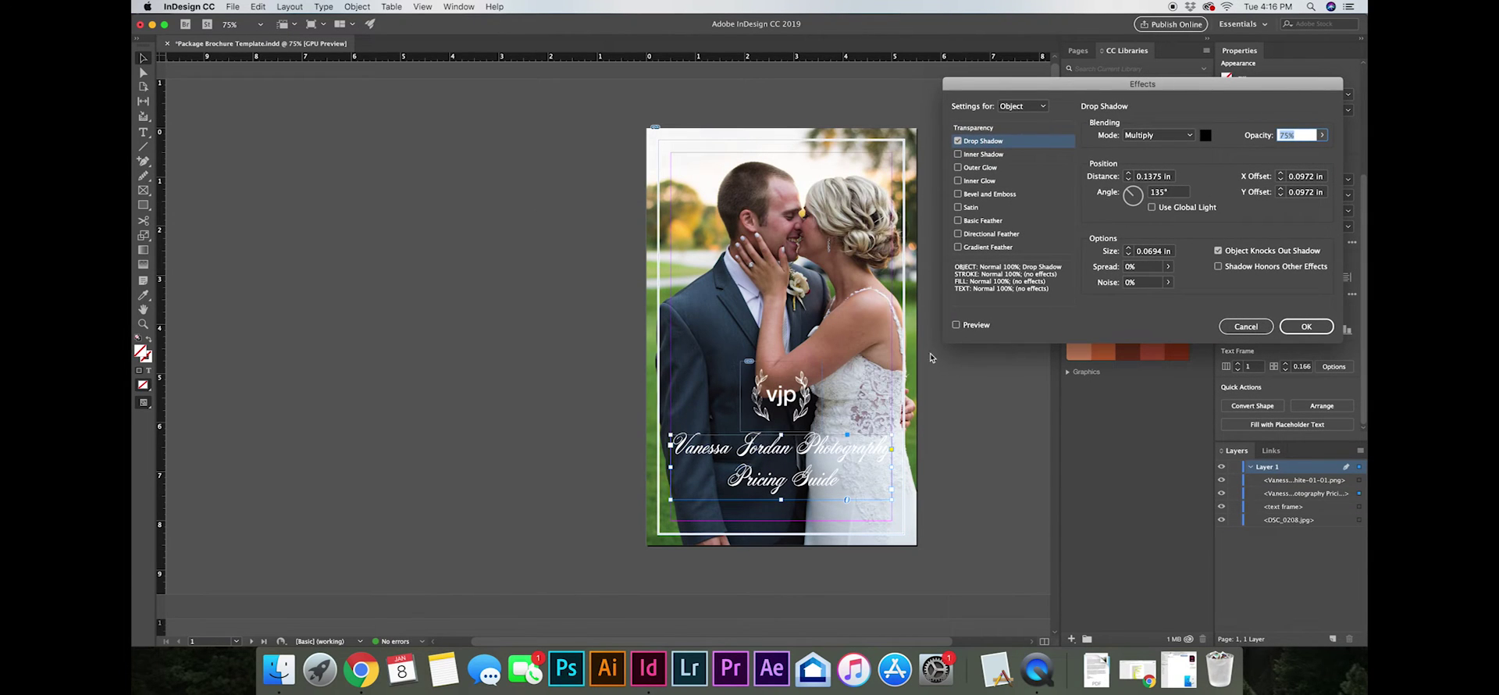
click(957, 324)
click(958, 325)
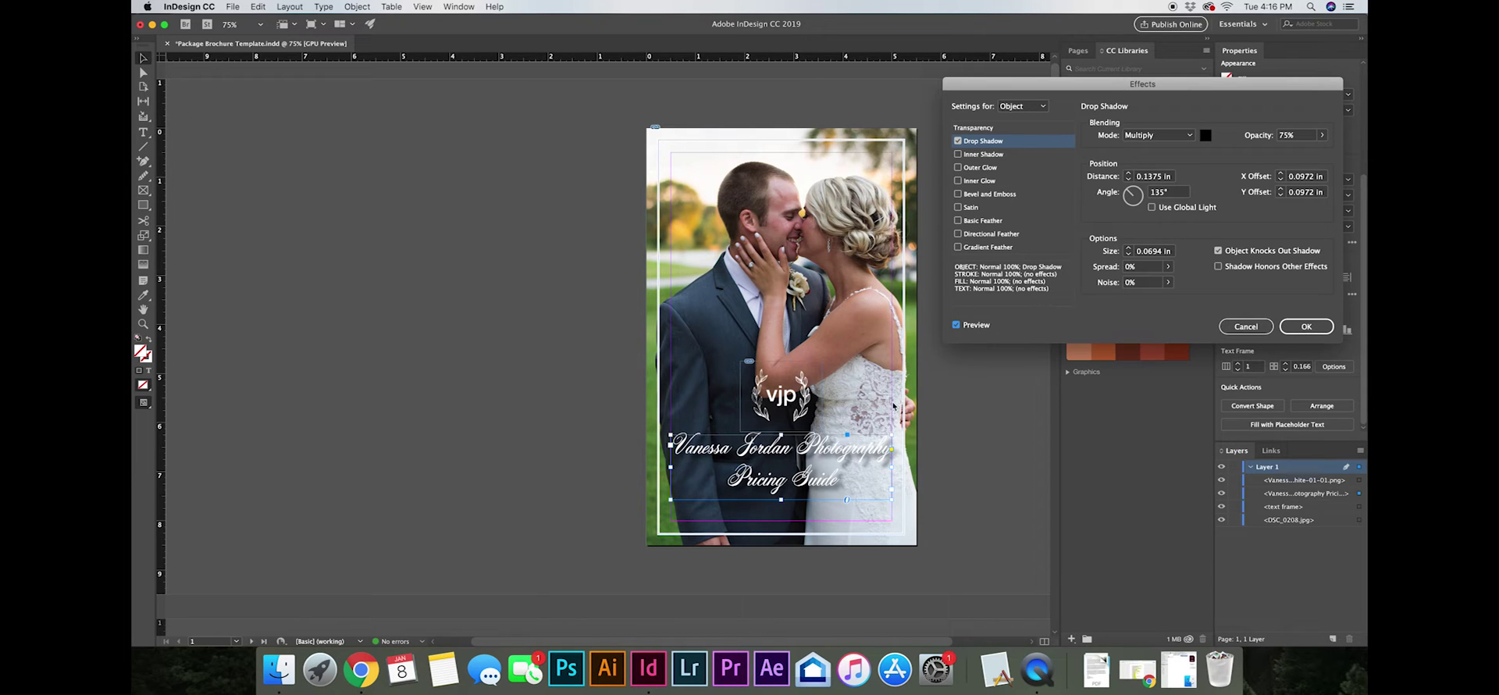
- Set the title shadow's angle to 118° and distance to 0.0625 in, lower its opacity, and apply the effect
drag(1130, 194, 1131, 194)
click(1128, 180)
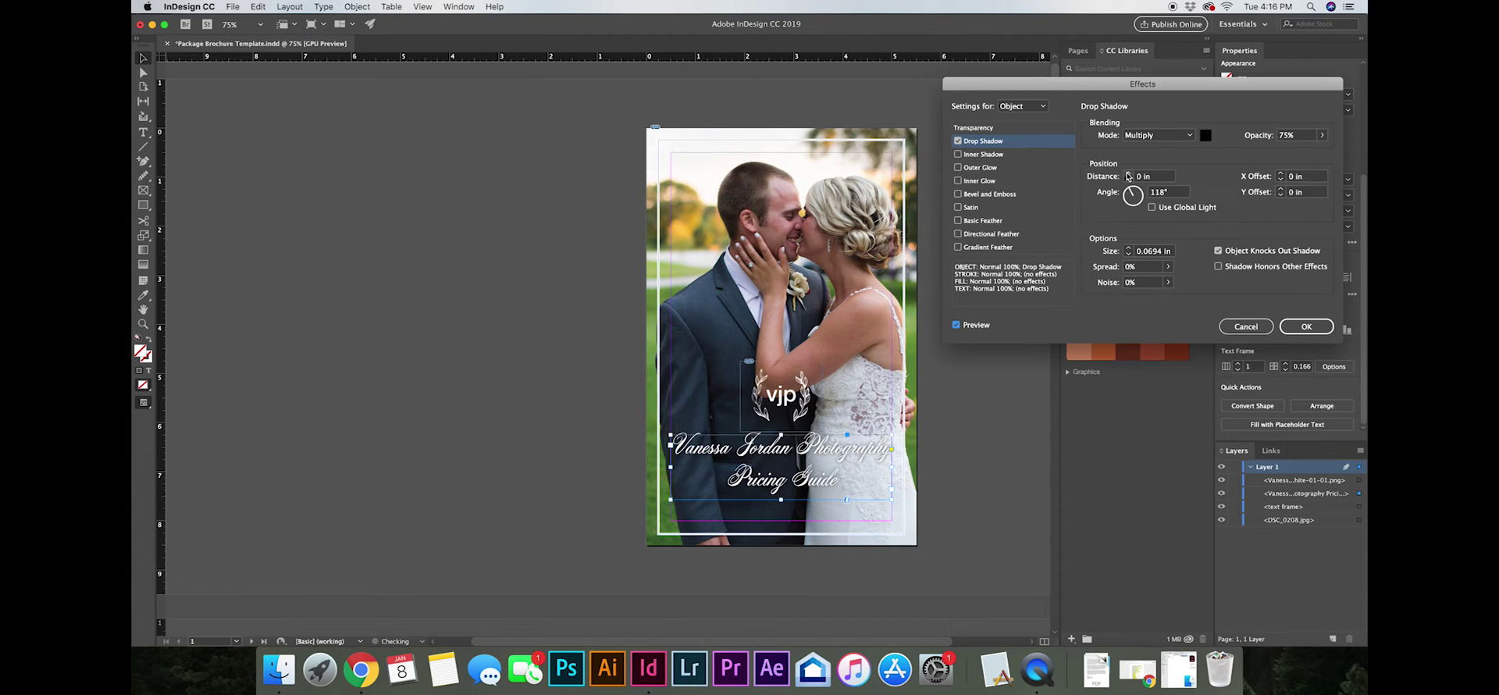
click(1127, 179)
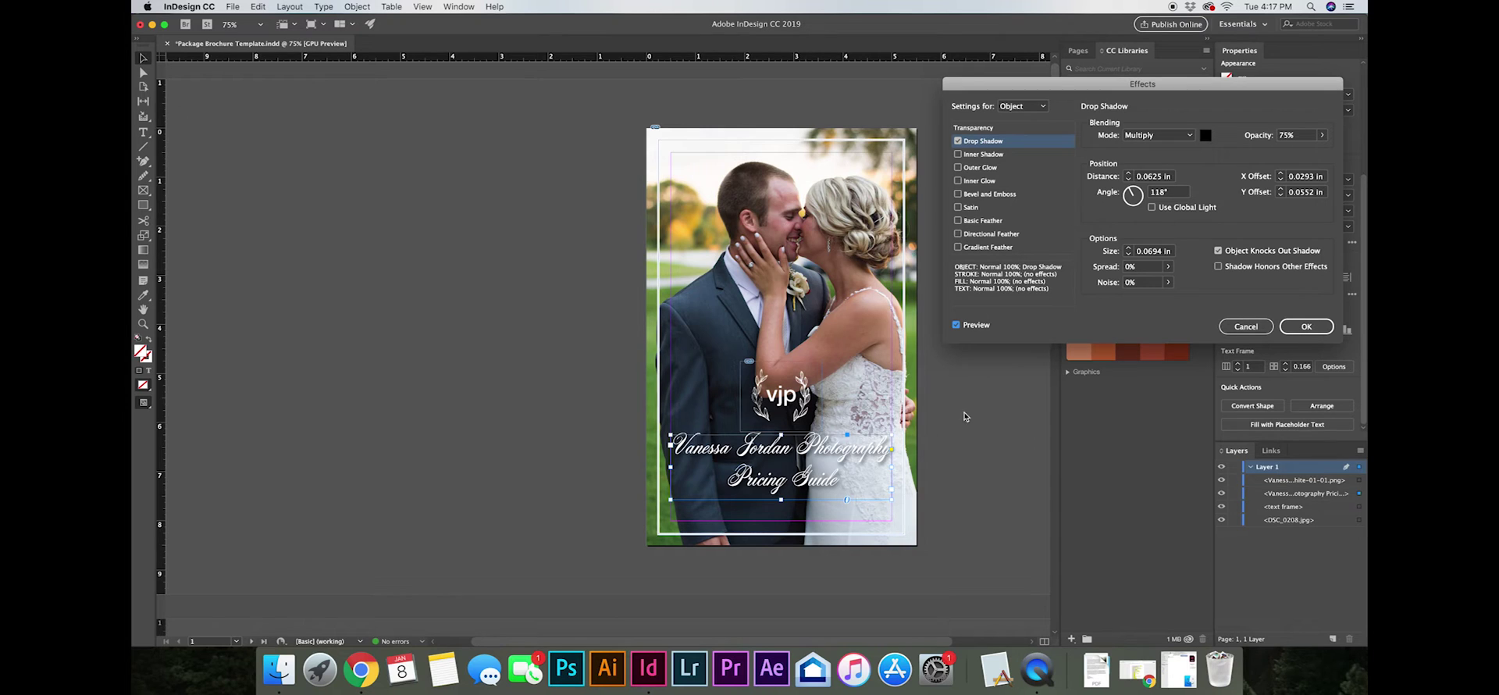
click(1322, 137)
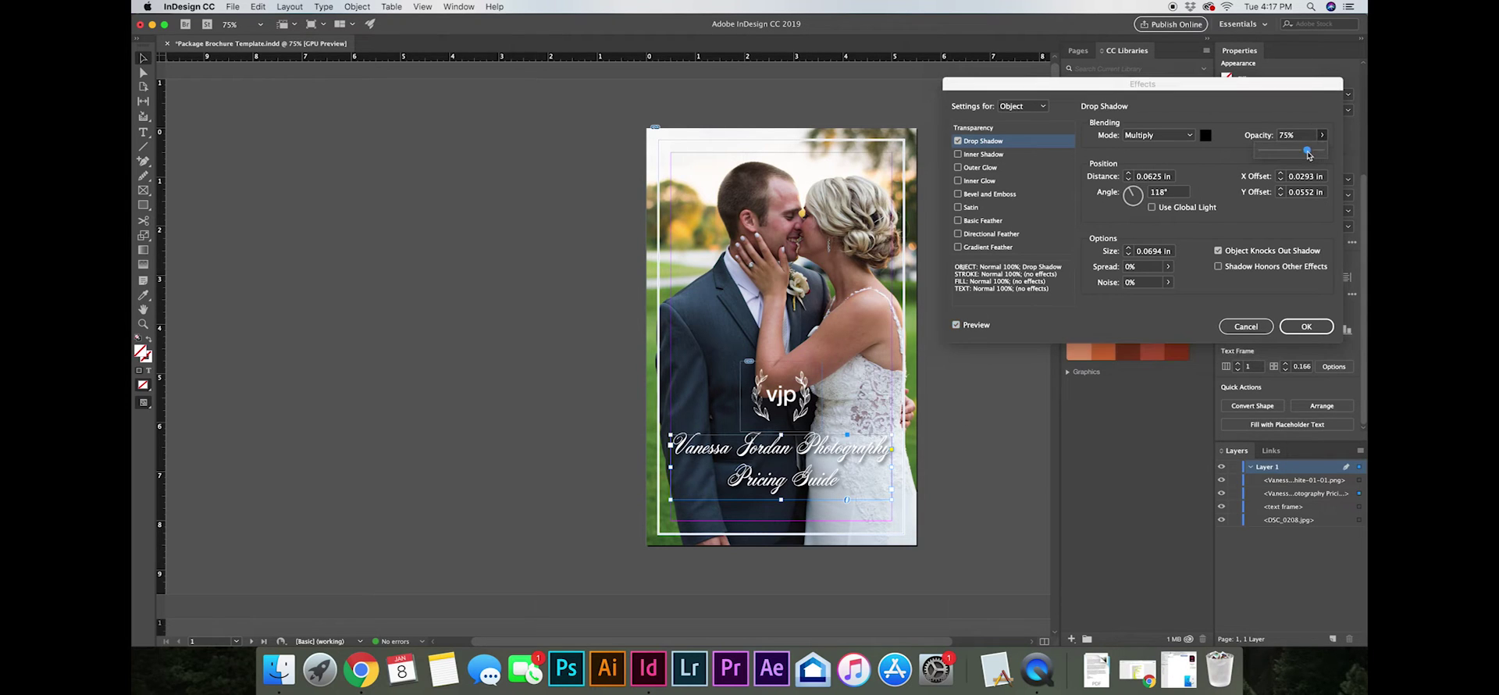
drag(1309, 153, 1292, 154)
click(1304, 328)
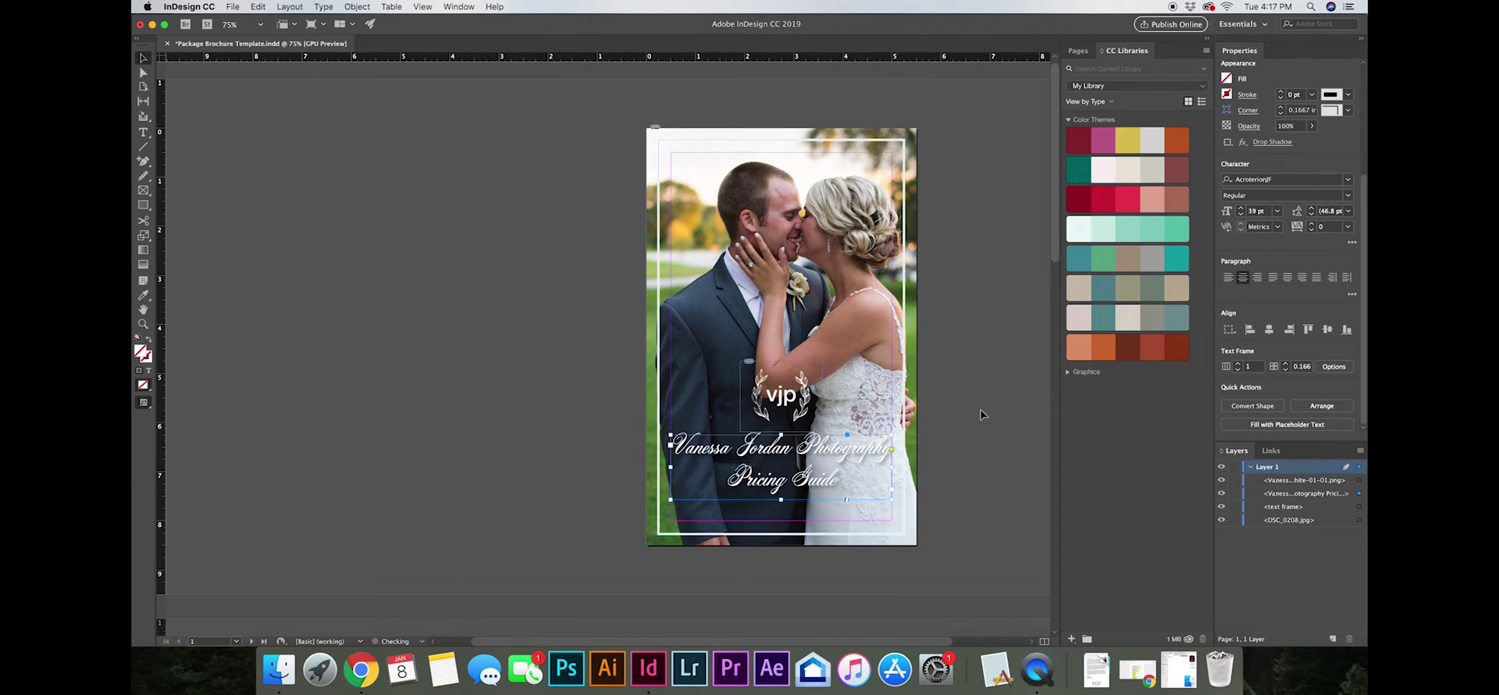
click(957, 476)
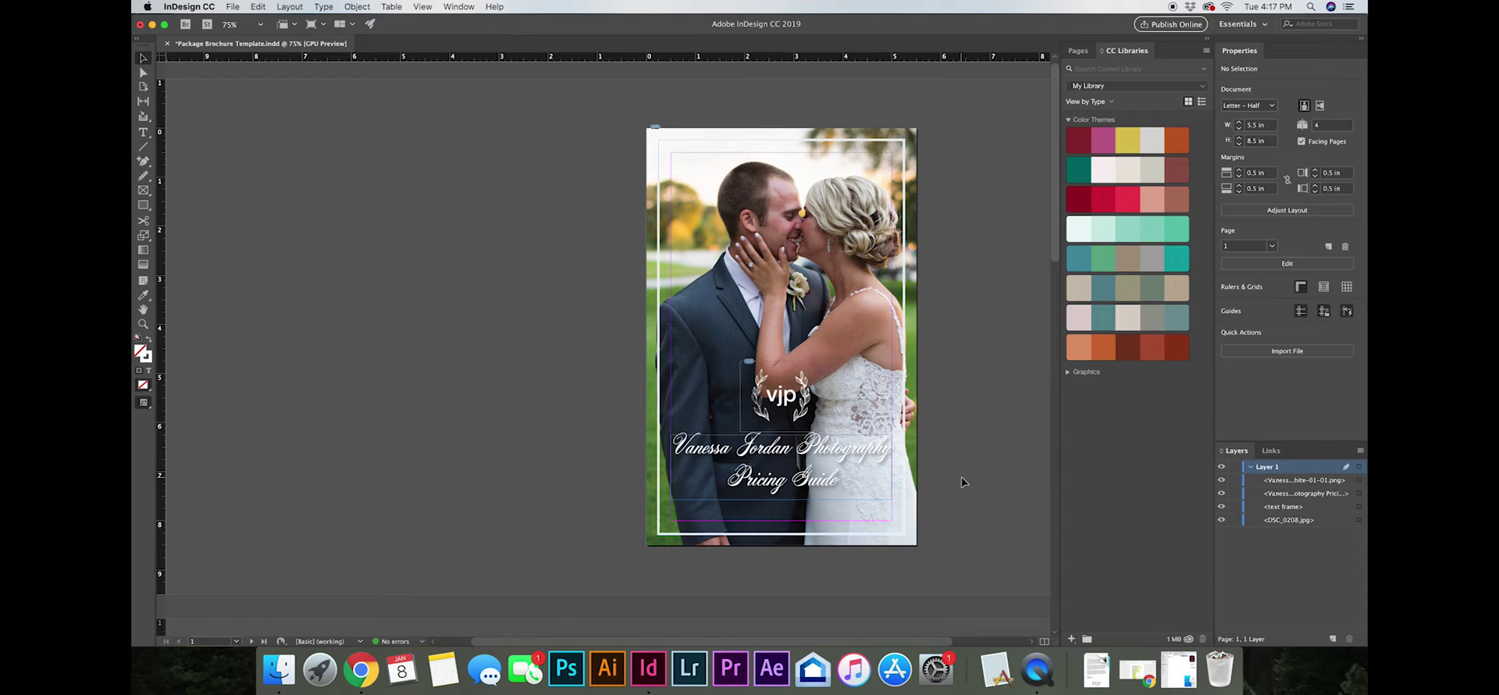
- Place DSC_473.jpg from the wedding's Blog folder in page 2's green frame, and enlarge the photo to about 7.54 by 11.34 in
scroll(962, 482, down, 10)
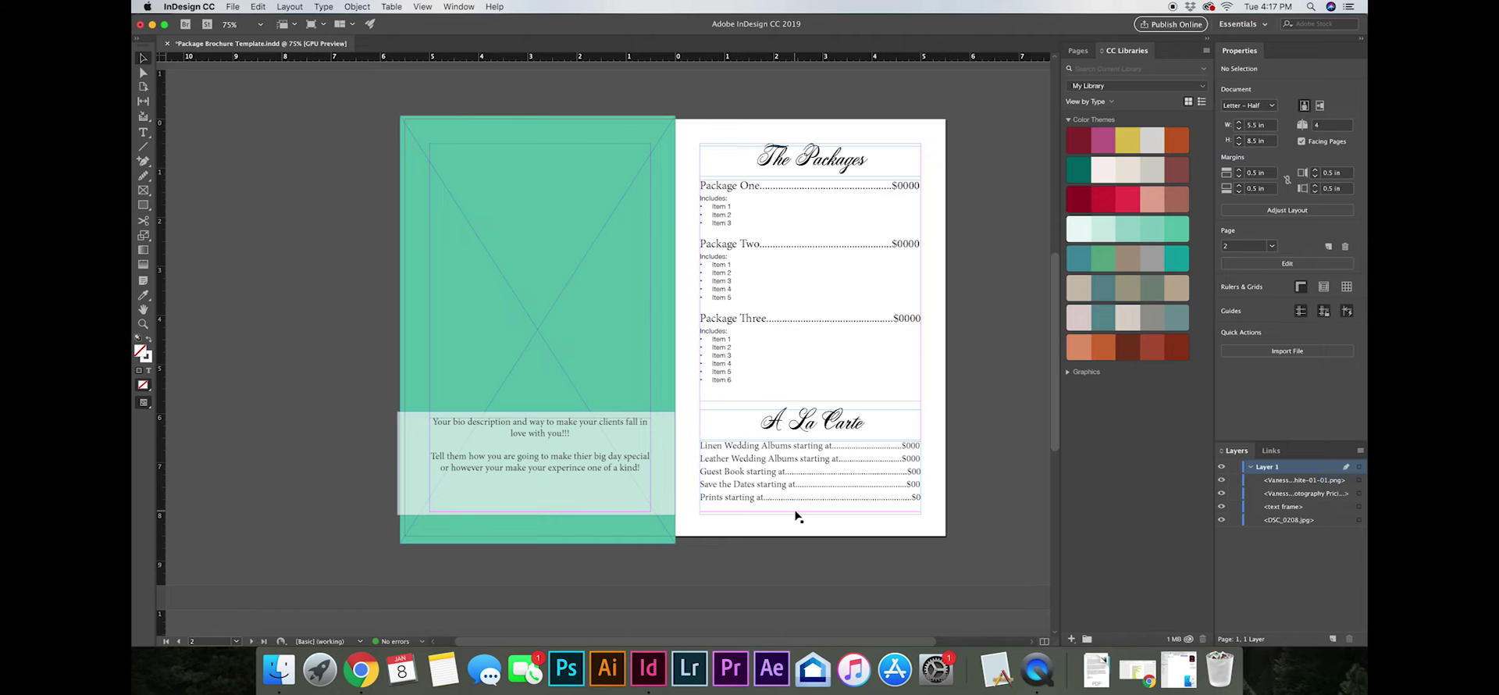
click(502, 260)
key(ctrl+d)
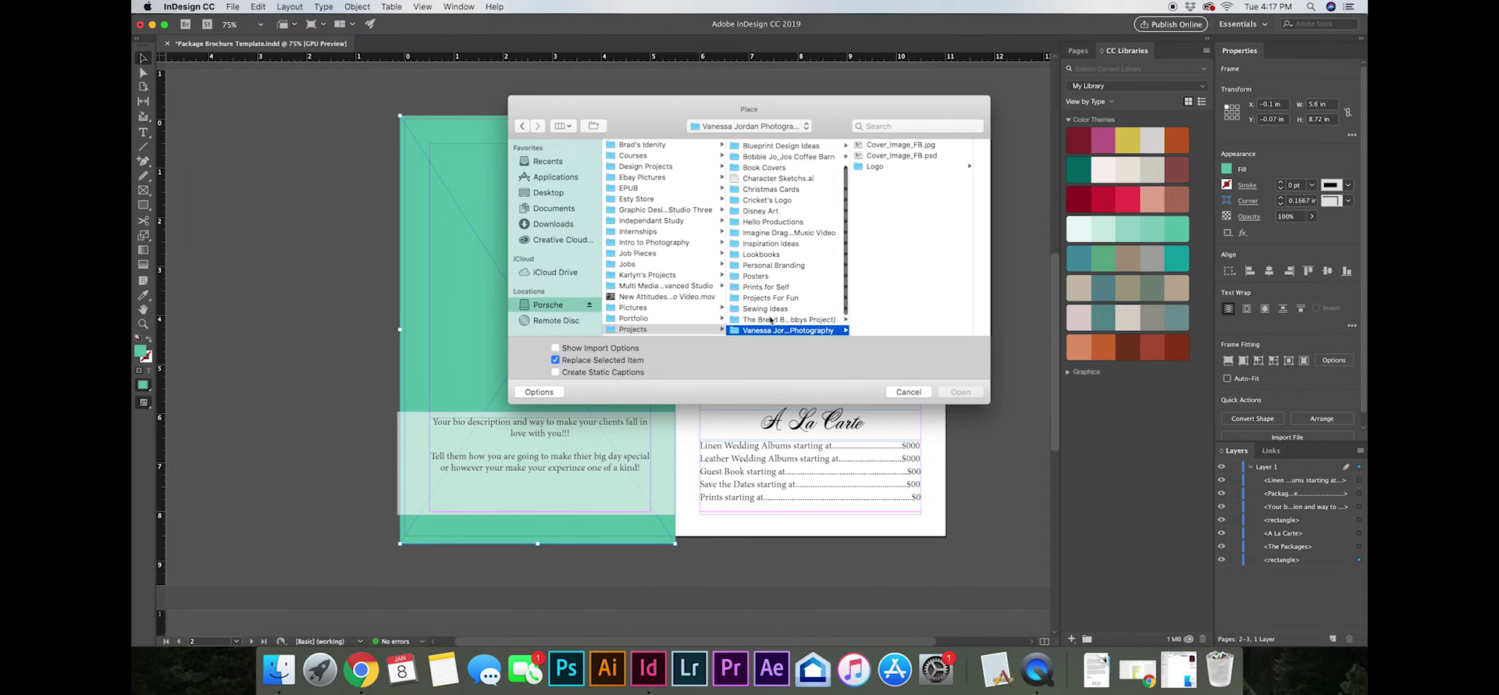
scroll(769, 319, down, 5)
click(793, 298)
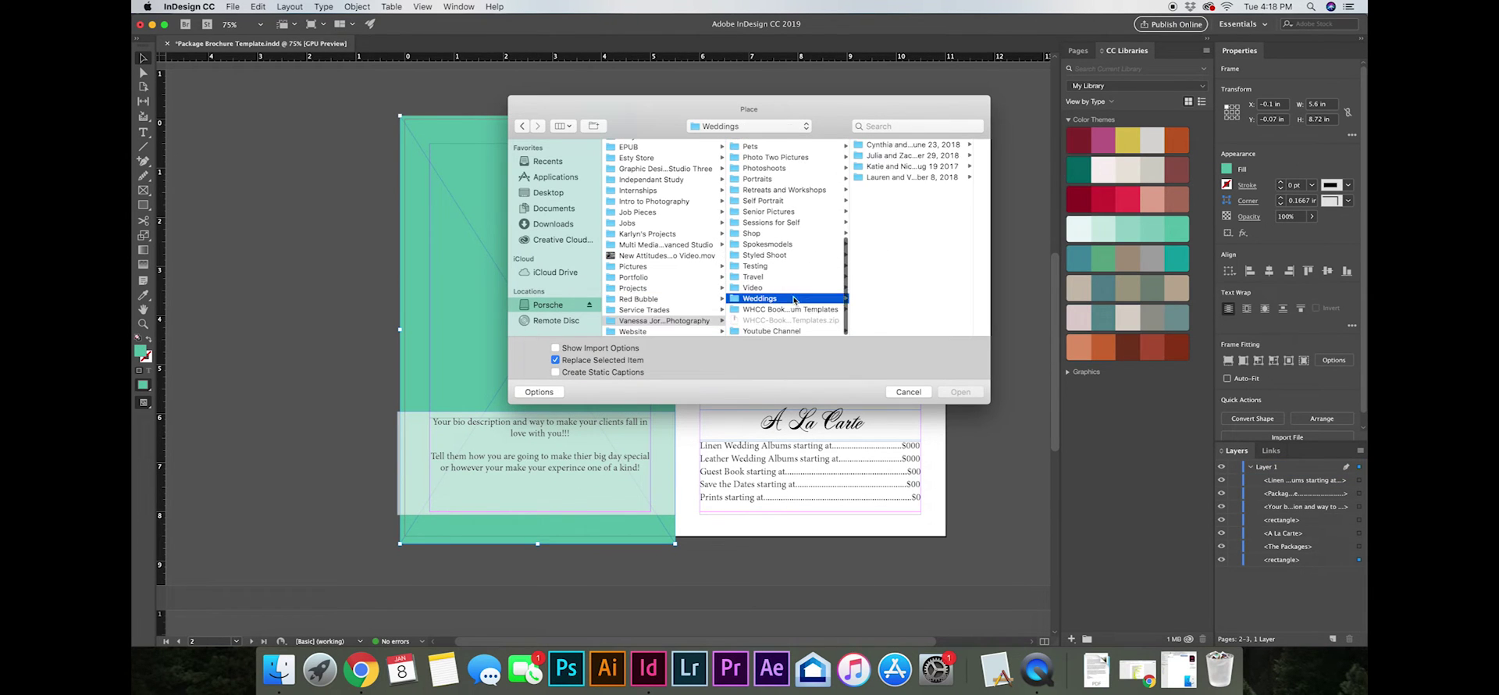
click(891, 155)
click(910, 146)
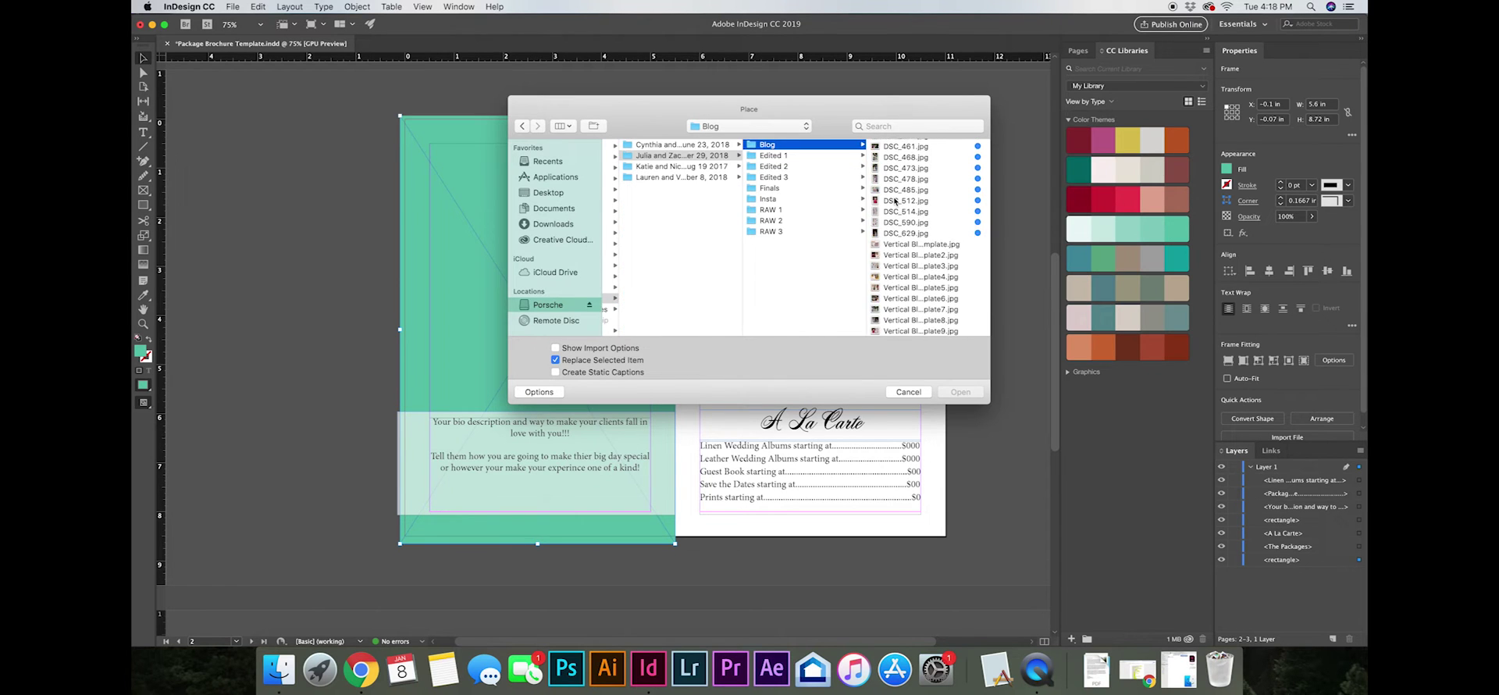
click(904, 168)
key(Return)
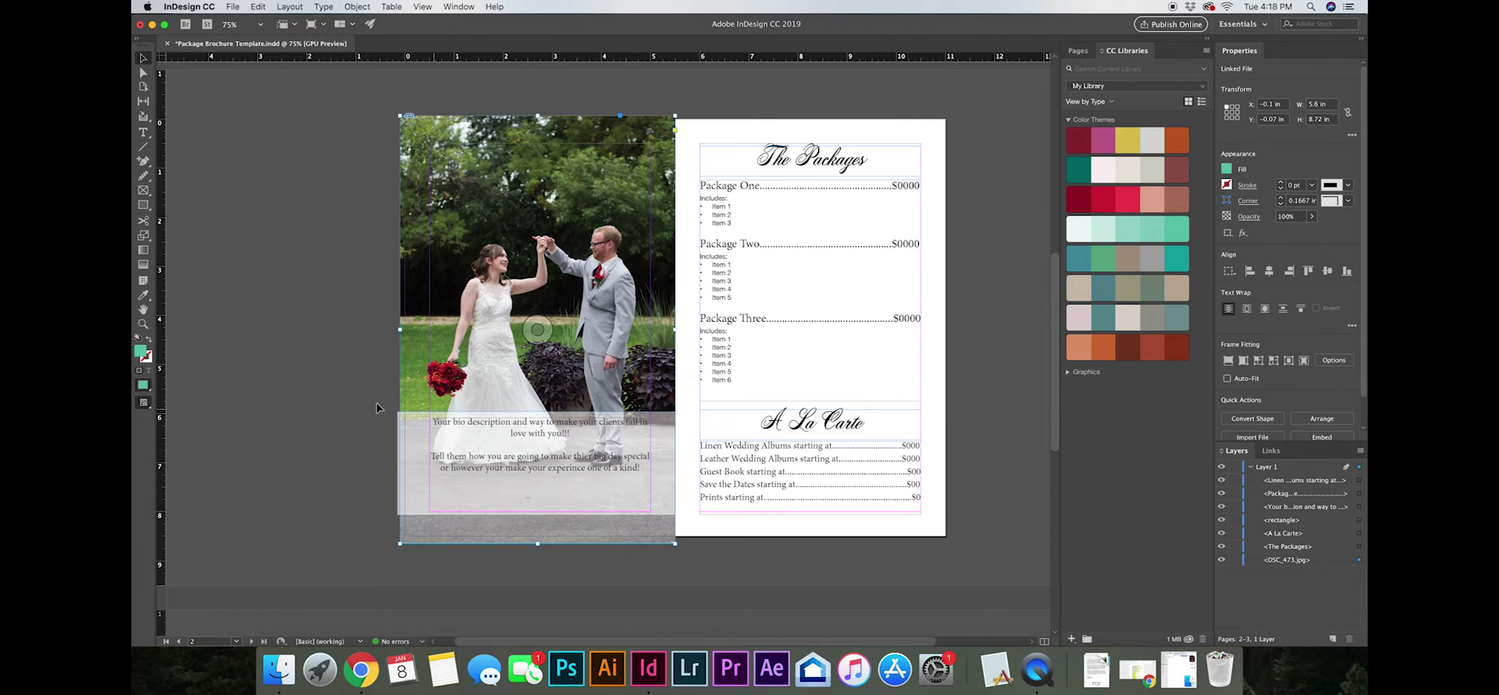
key(super+alt+shift+c)
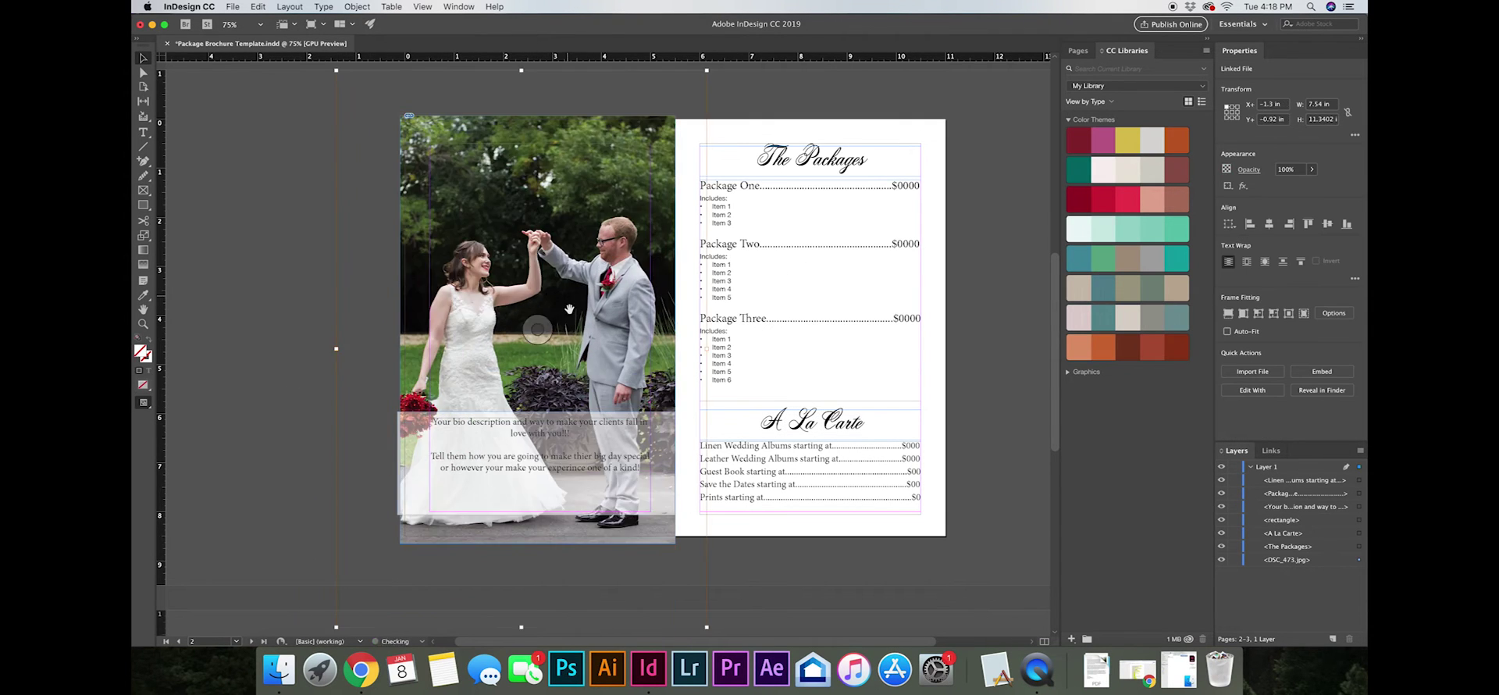
key(super+shift+a)
- Rename "Package One" as "Diamond Package" and shorten its dot leader so the name and price fit on one line
double_click(742, 192)
drag(701, 186, 759, 186)
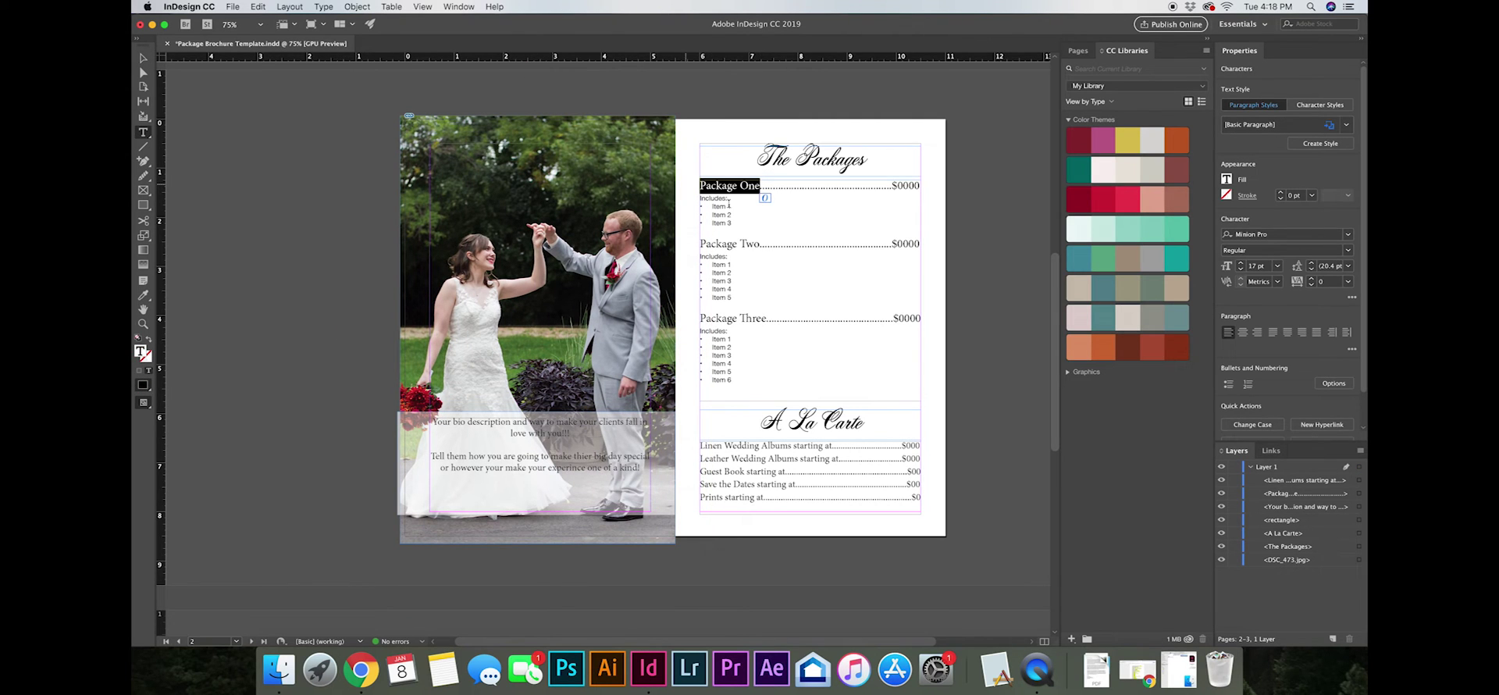
key(BackSpace)
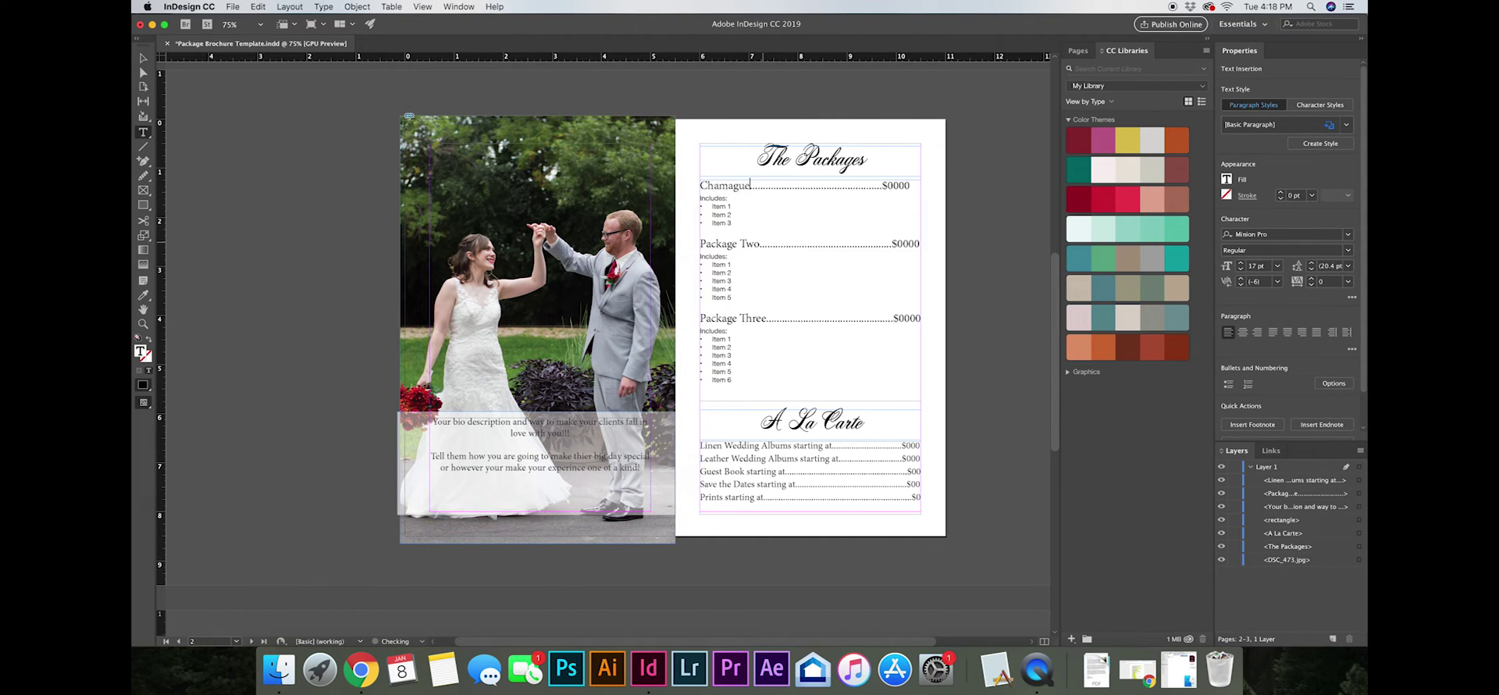
text(Diamond Package)
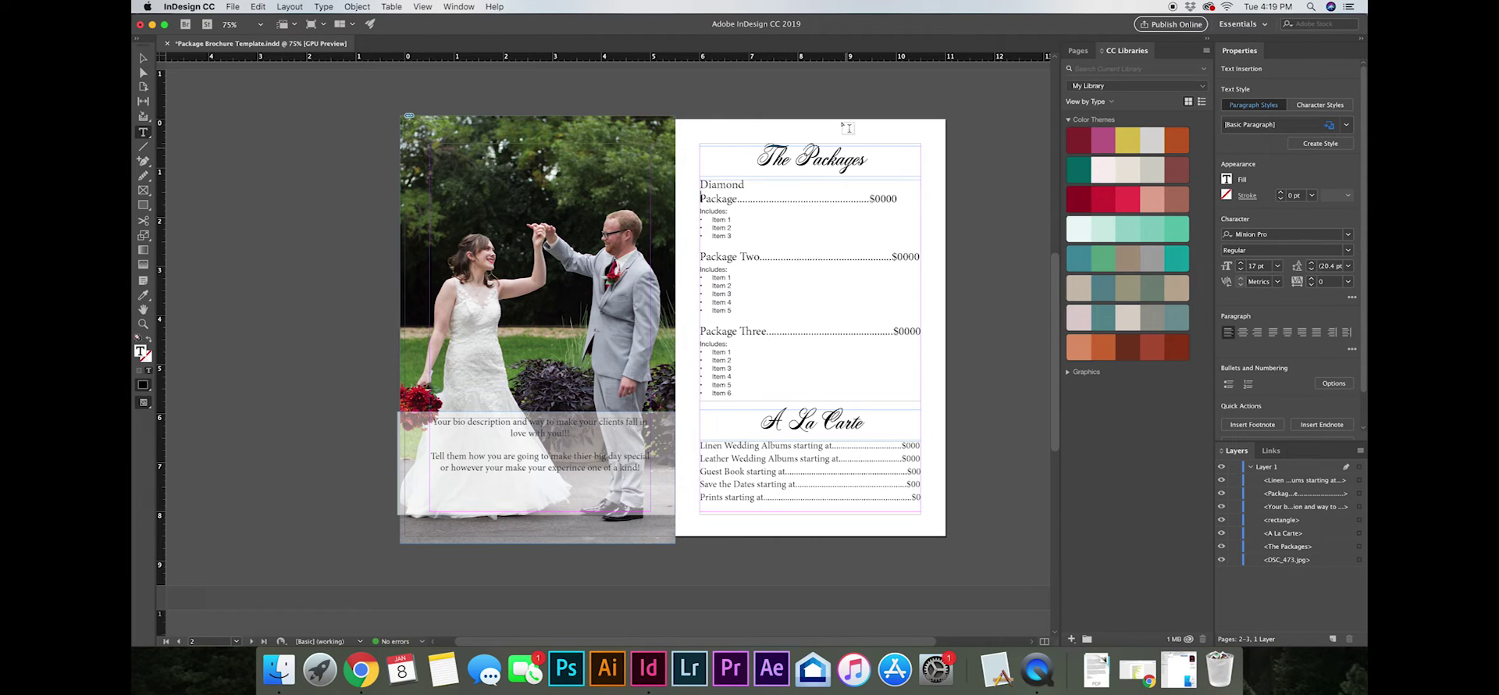
key(cmd+z)
text(Diamond)
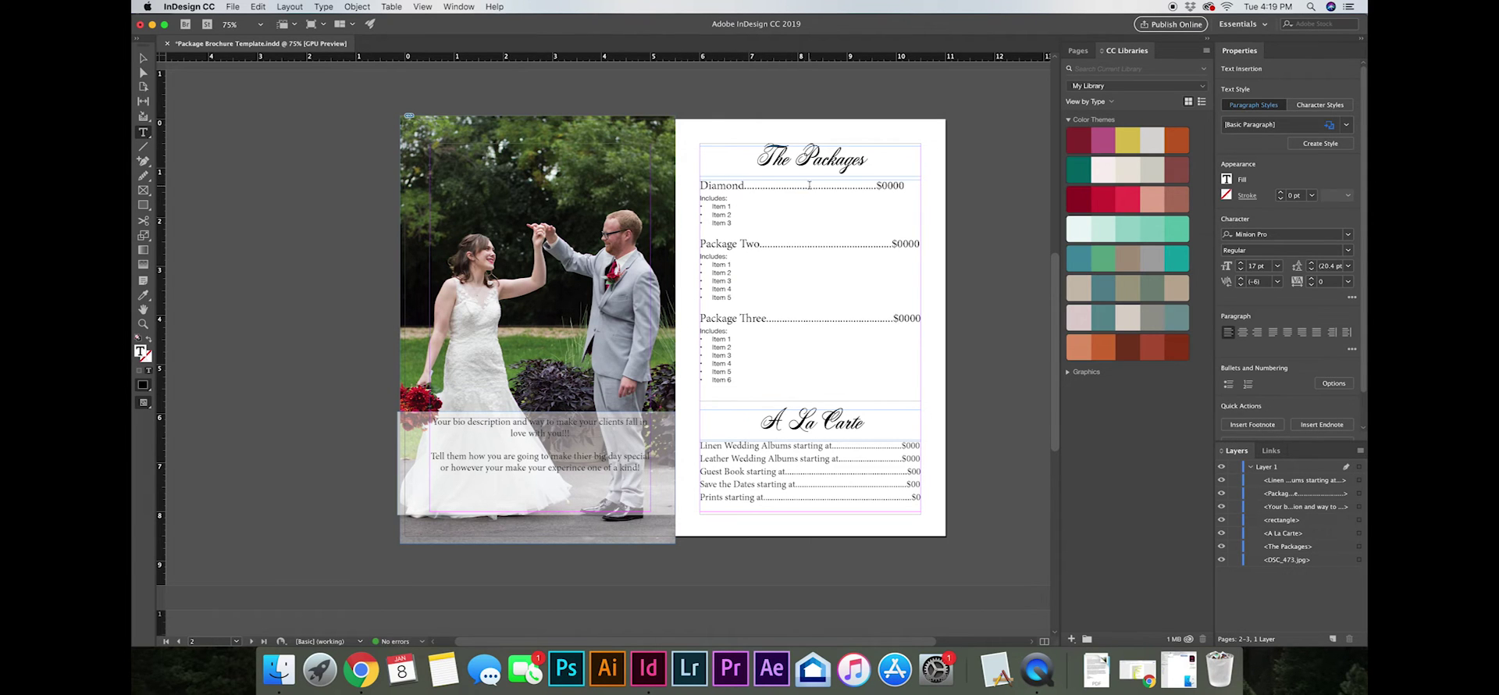
text( Package)
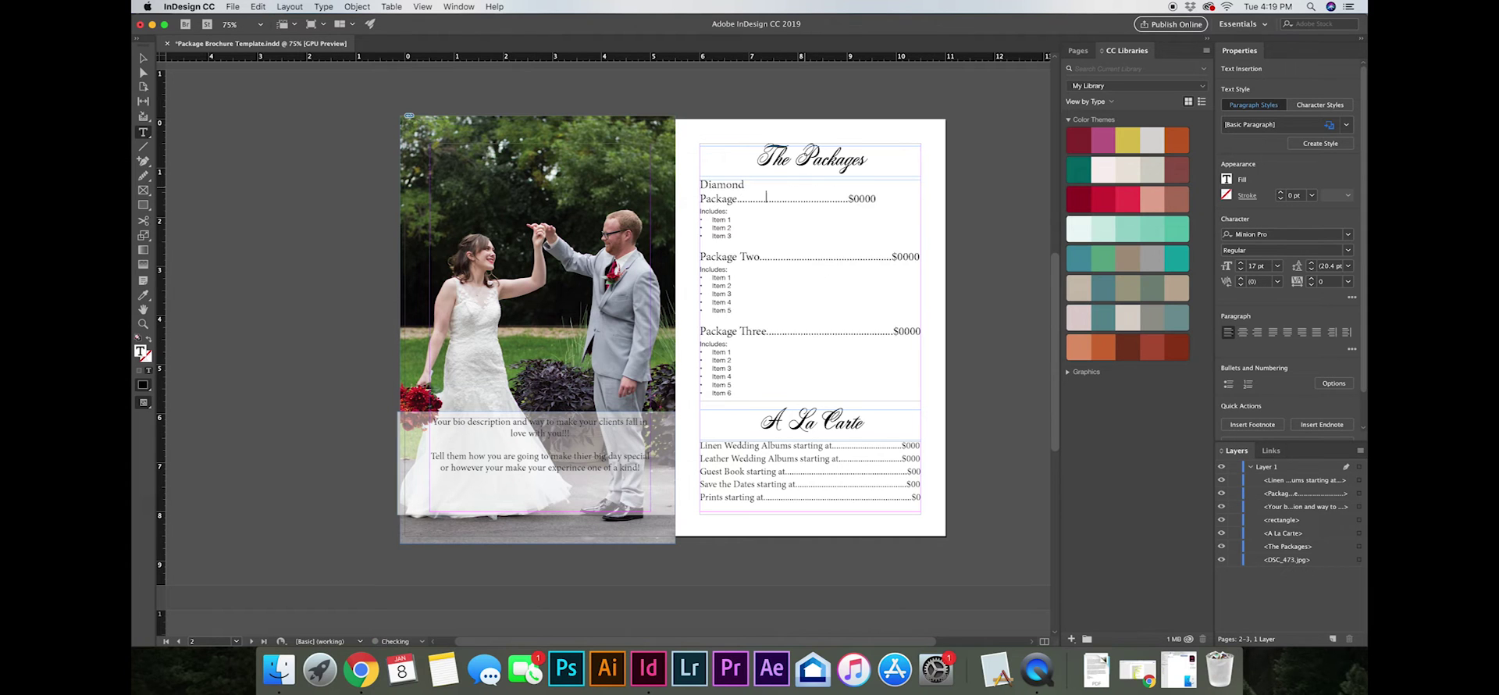
- Rename "Package Two" on the packages page as "Rose Gold Package", keeping the name and price on one line
drag(760, 244, 702, 242)
text(Rose Gold pa)
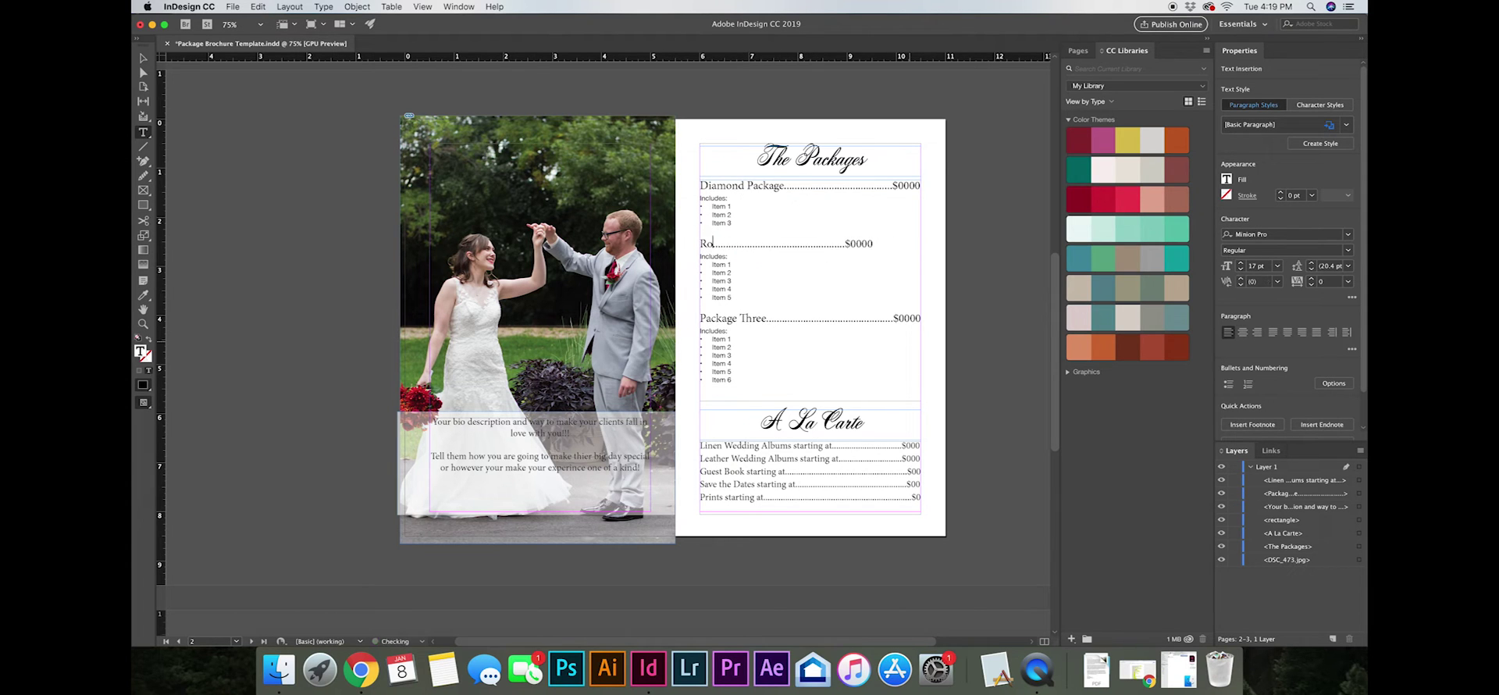
key(BackSpace)
key(BackSpace)
text(Package)
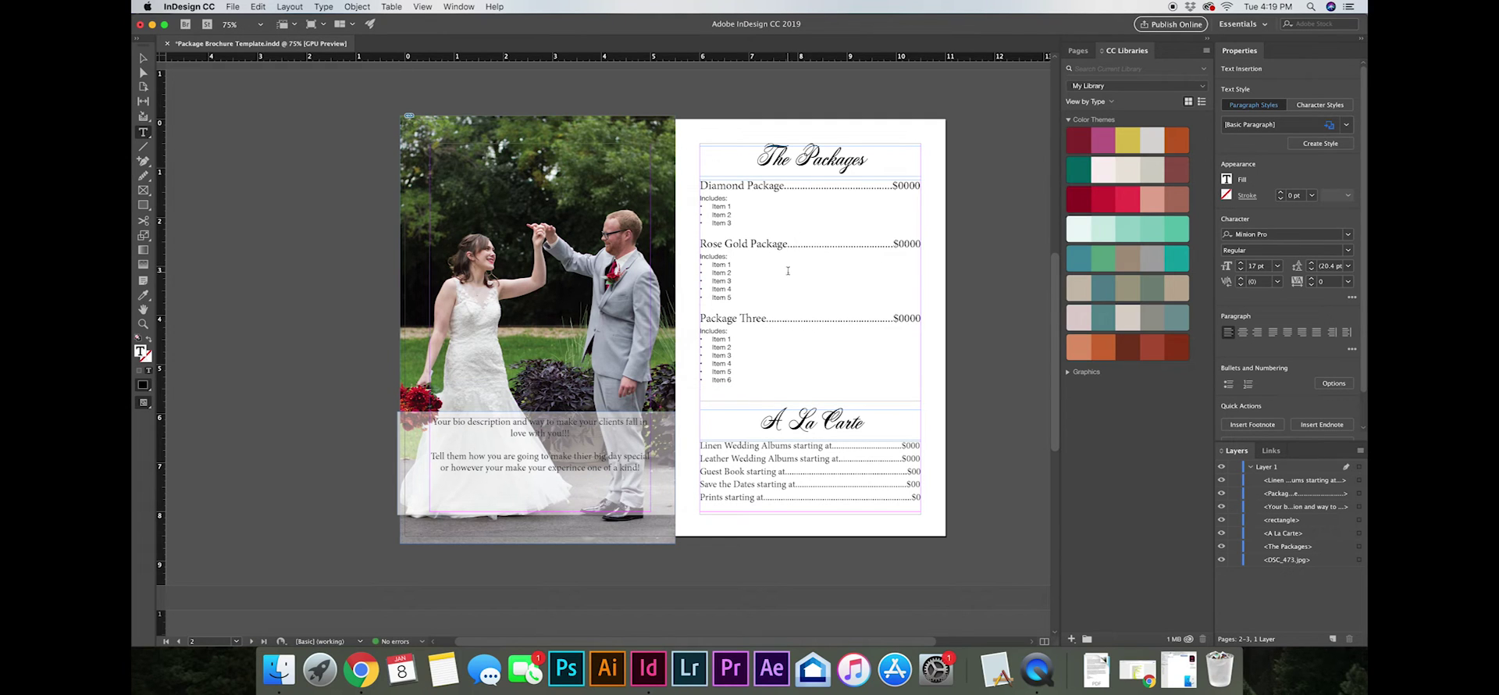
- Rename "Package Three" as "Romance Package" and adjust the dot leader so the name and price fit on one line
drag(767, 318, 699, 318)
text(Romance Package)
click(830, 188)
key(BackSpace)
key(BackSpace)
key(BackSpace)
text(...)
click(233, 7)
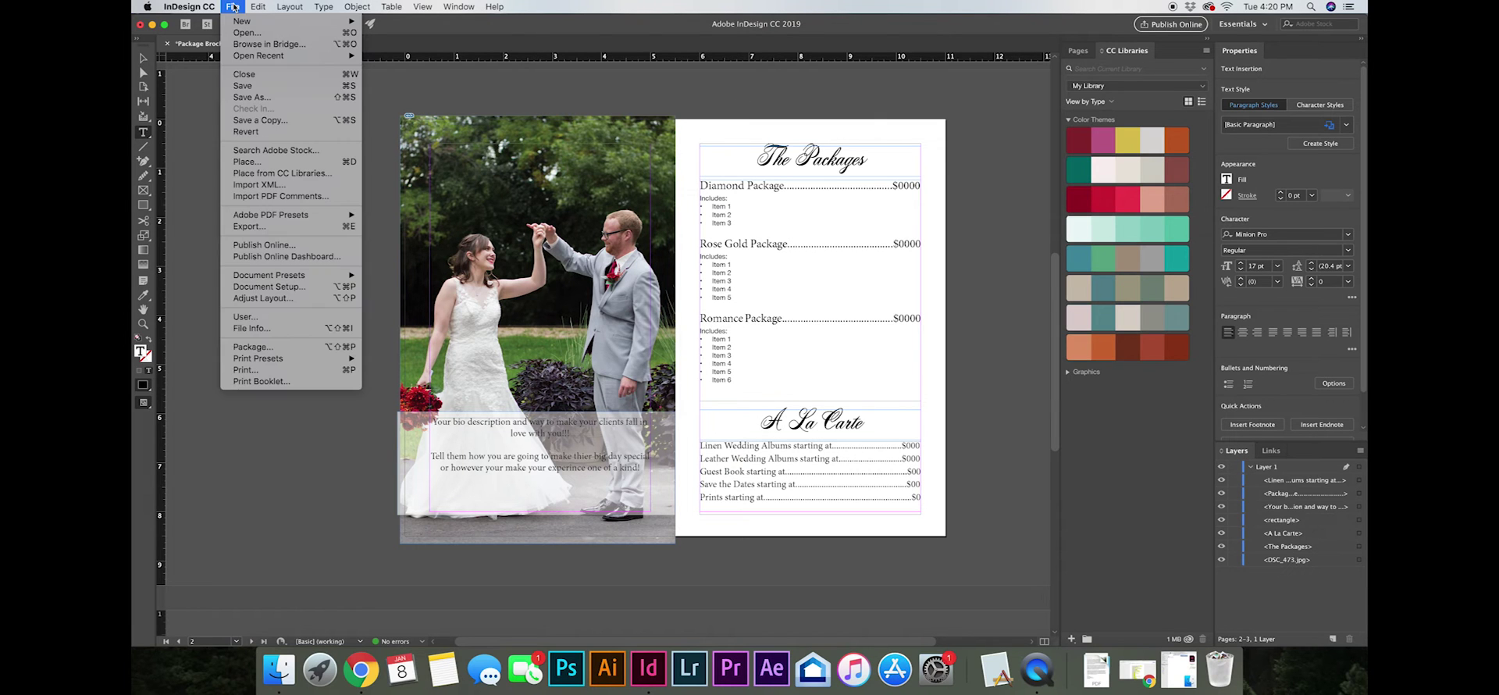
mouse_move(257, 7)
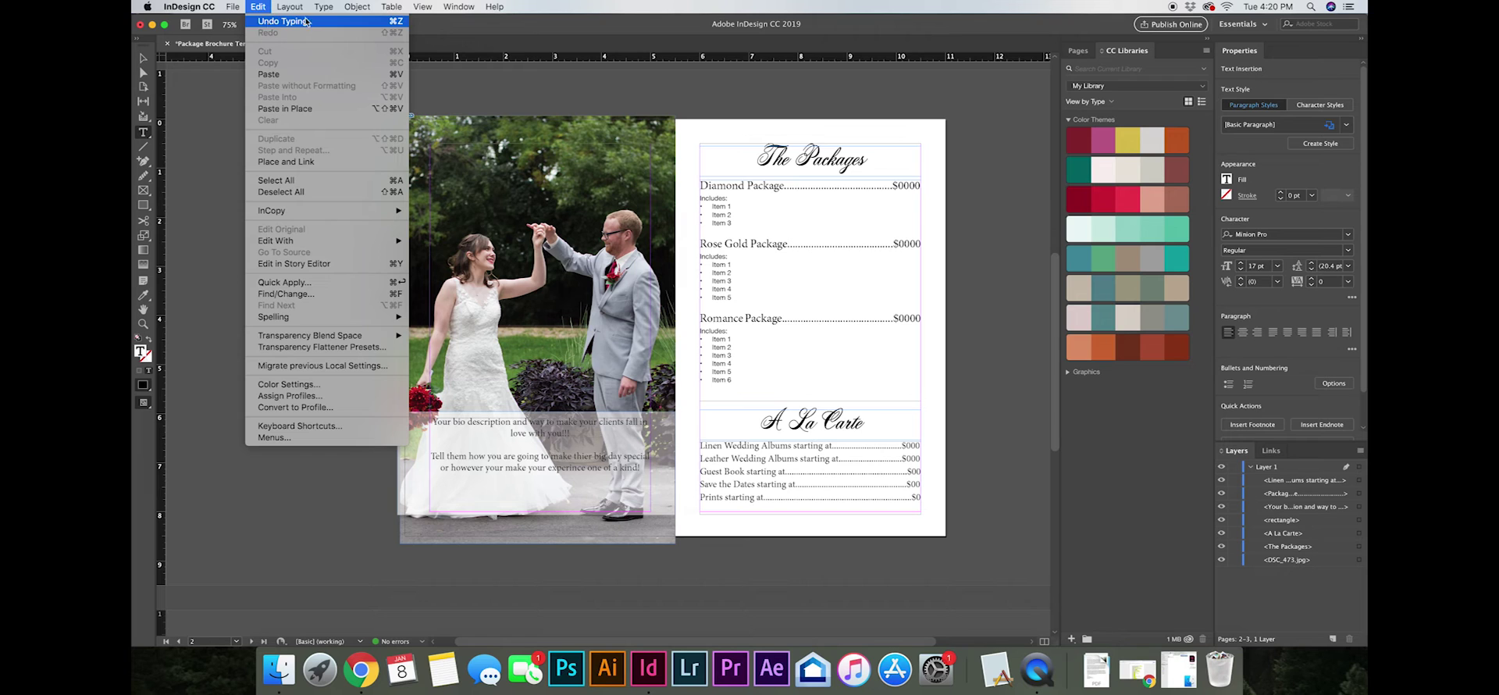
click(655, 99)
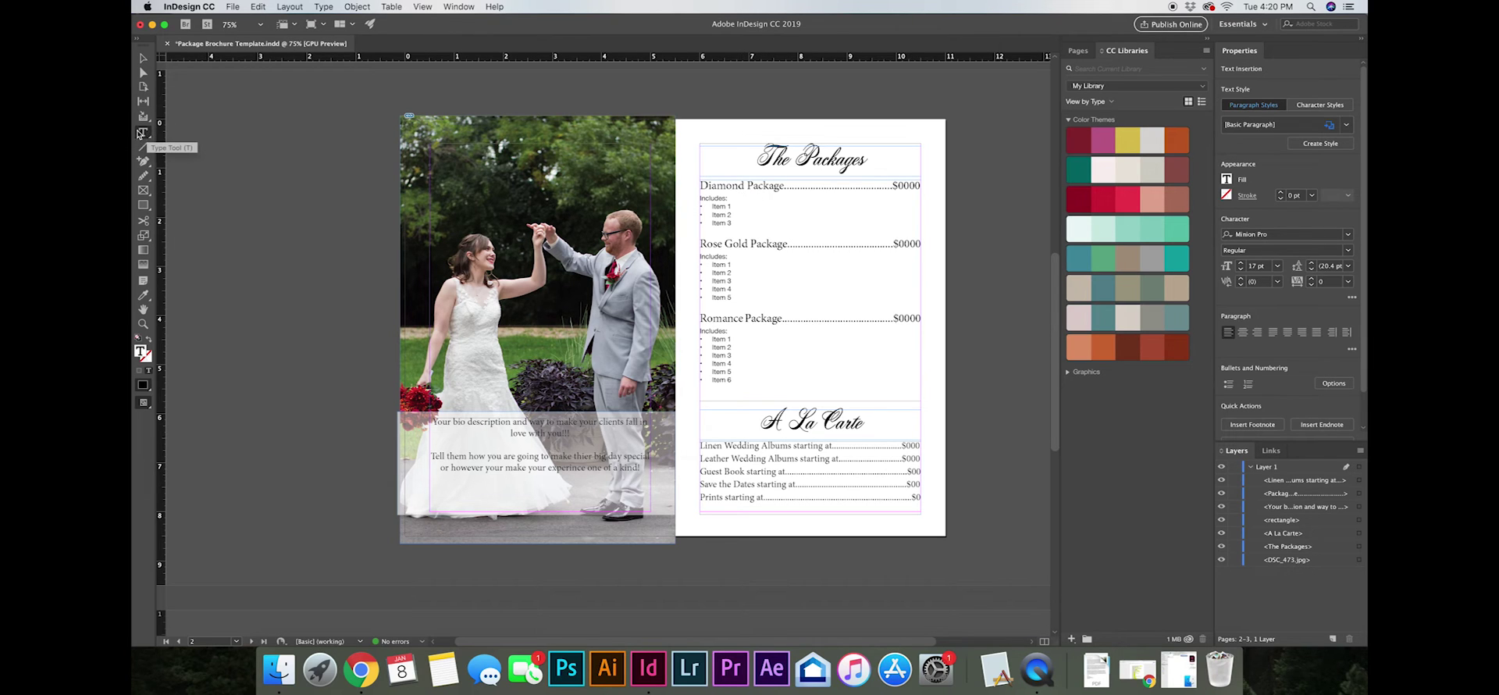
click(767, 187)
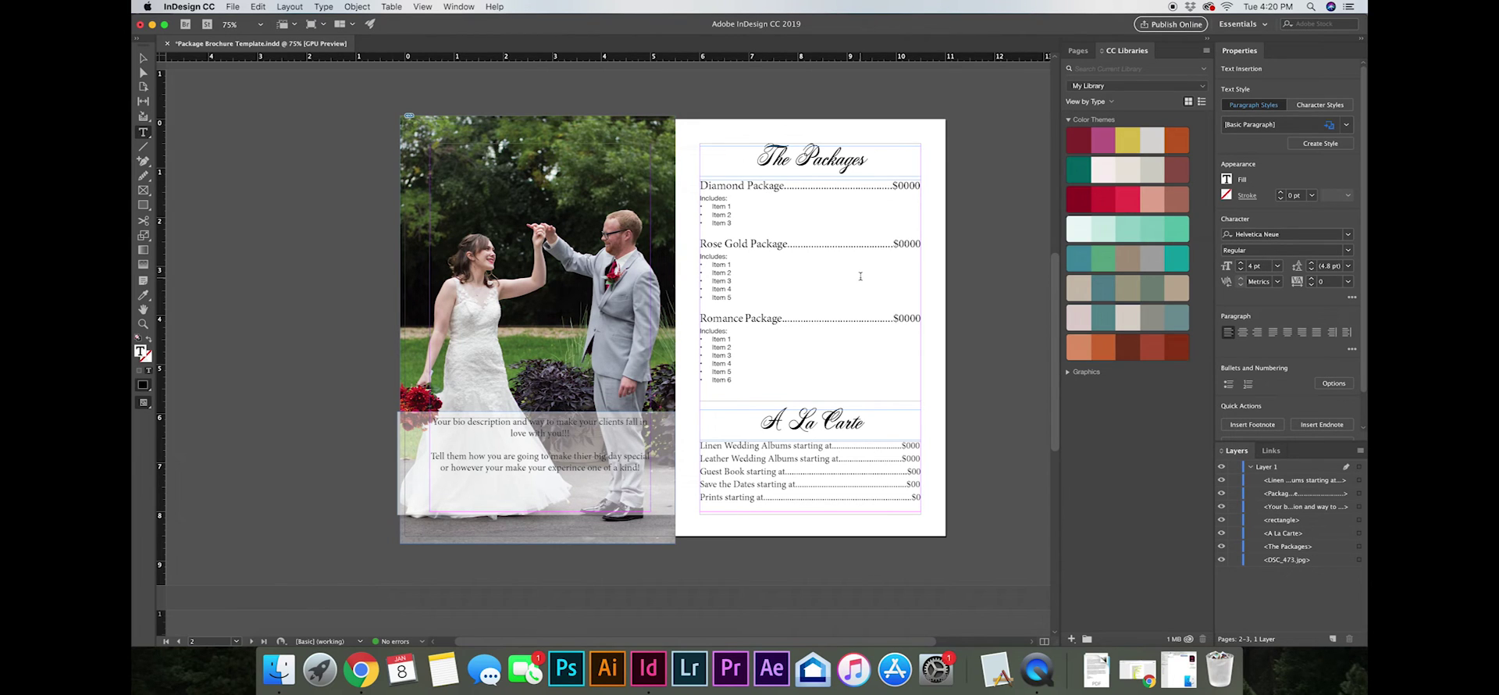
click(817, 185)
- Raise the opacity of the white rectangle behind page 2's bio text so the text reads more clearly
click(144, 59)
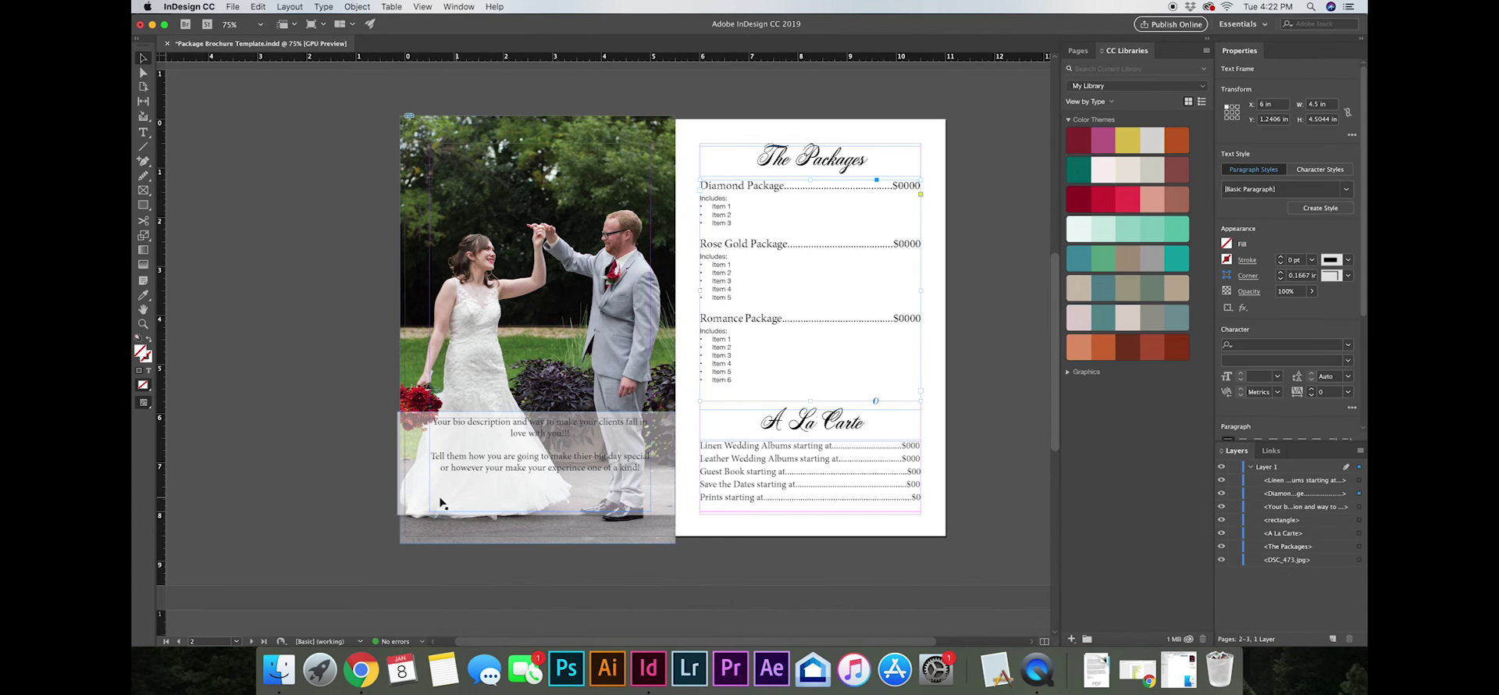
click(412, 496)
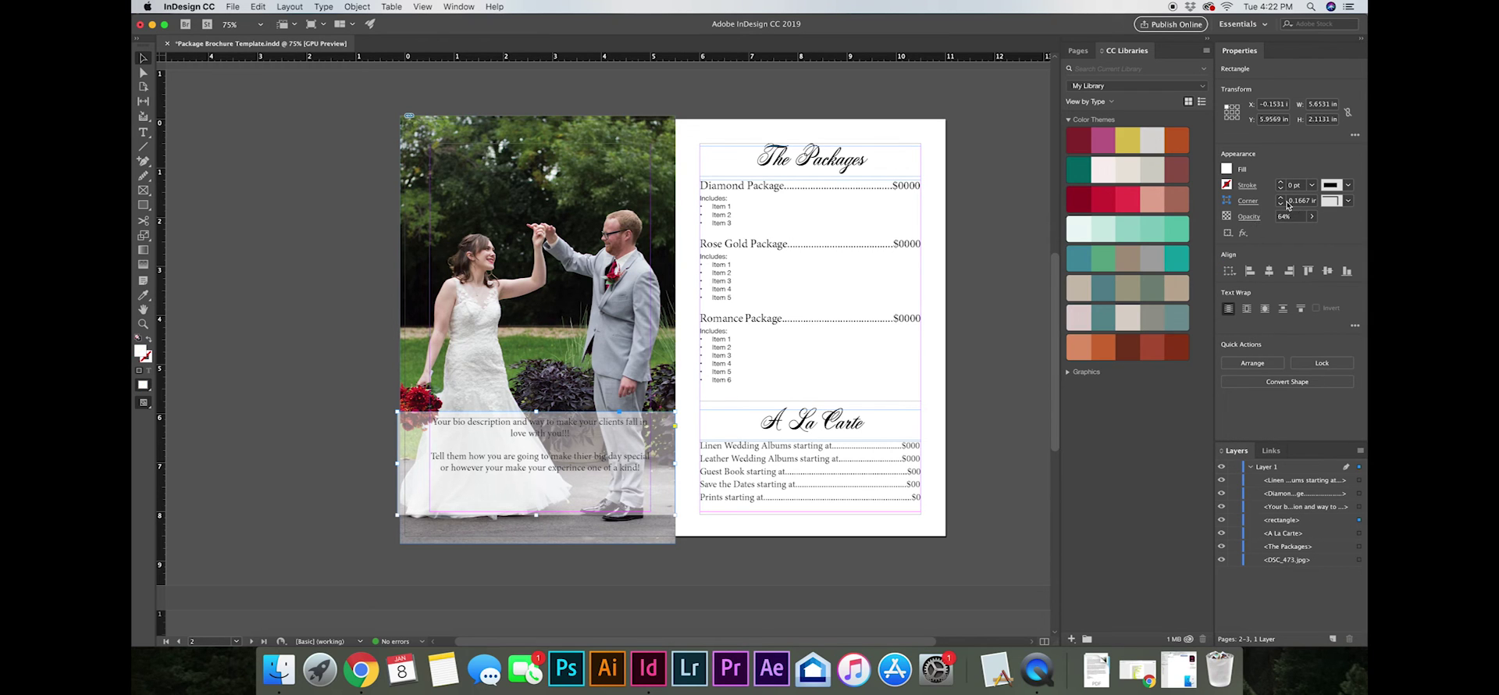
click(1311, 216)
drag(1291, 234, 1306, 233)
click(1022, 475)
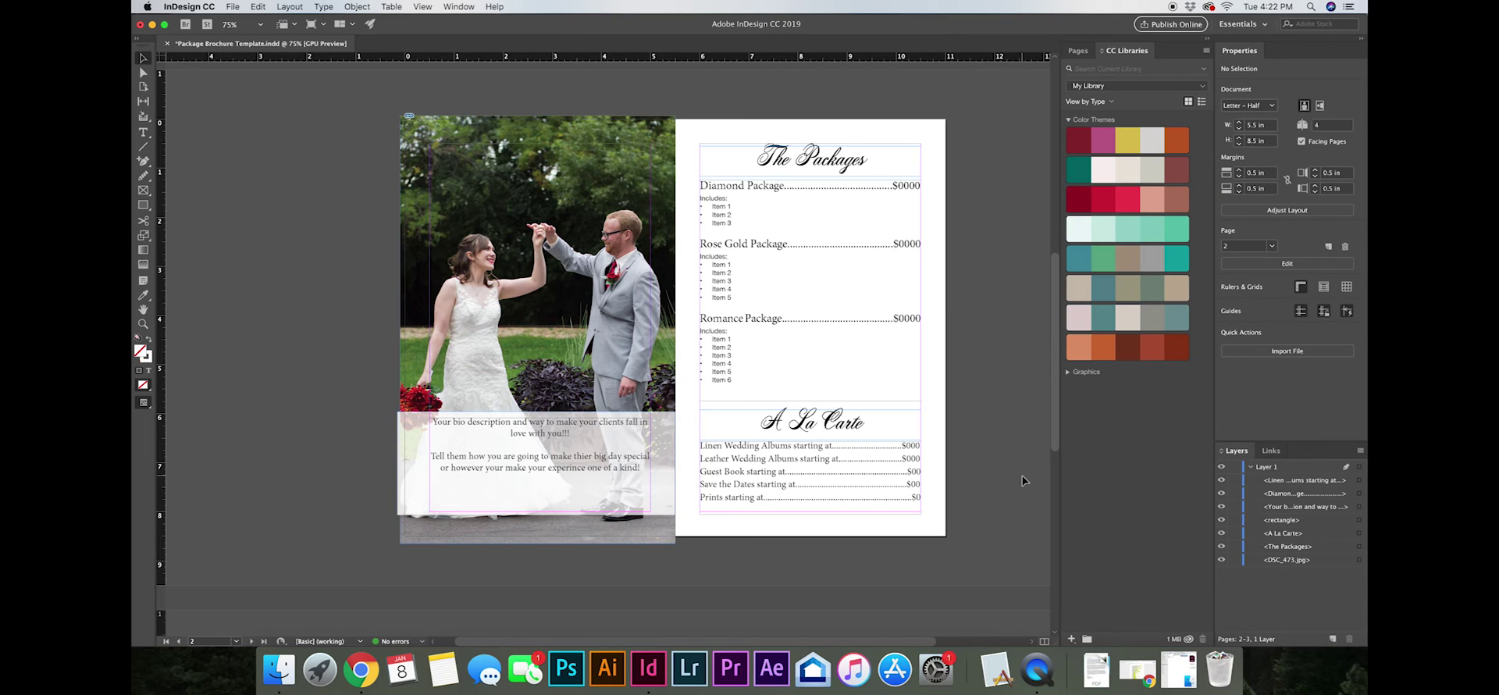
- Reposition the couple's photo inside page 2's frame to about X -1.19 in, Y -1.35 in
click(539, 330)
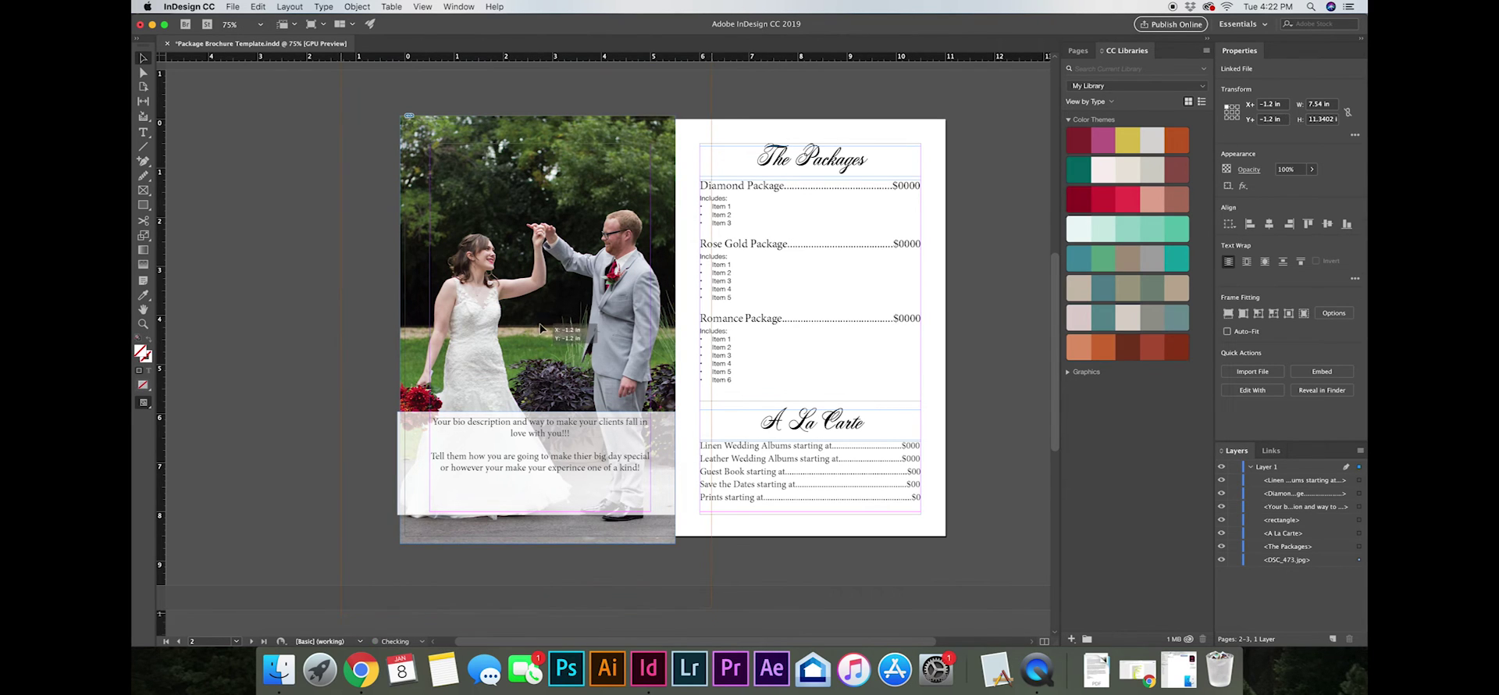
drag(541, 328, 552, 334)
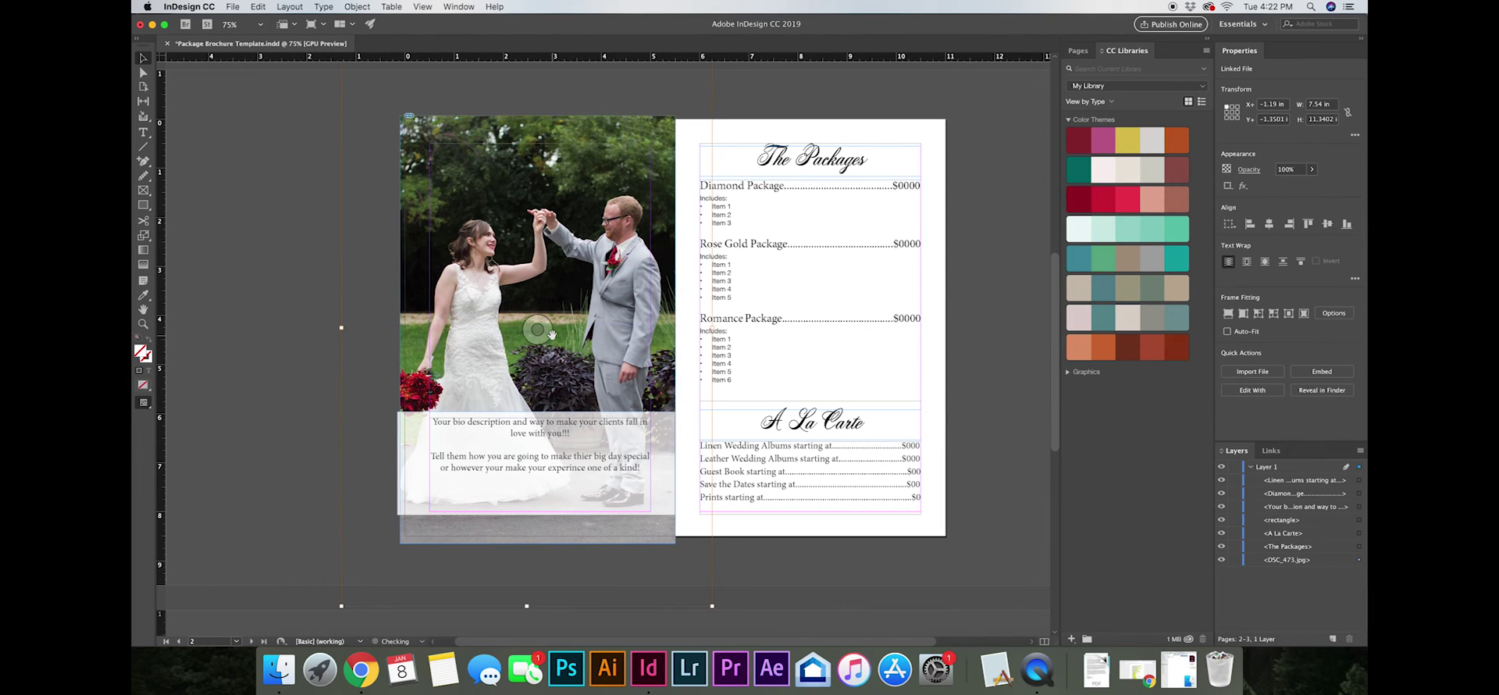
click(208, 330)
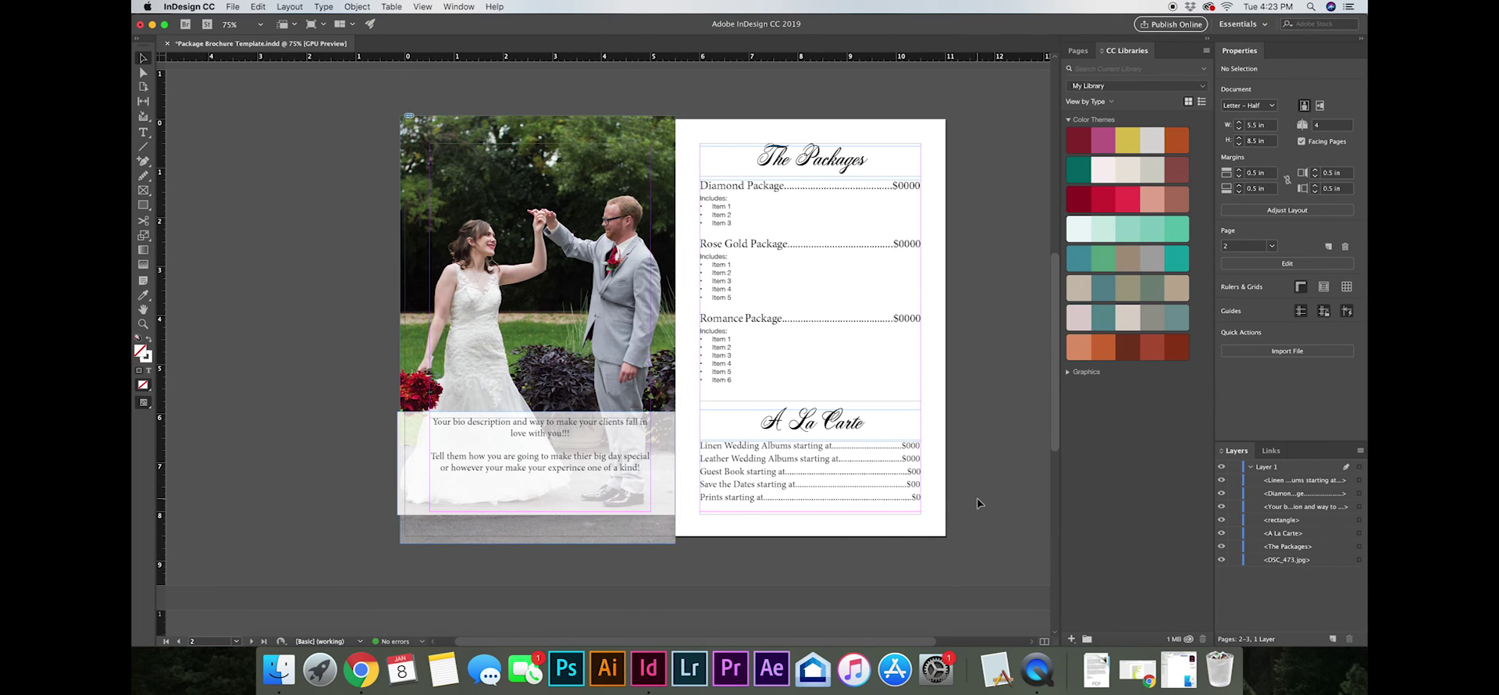
- Place DSC_0084.jpg from the Aug 19 2017 wedding's Blog folder in page 4's green background frame
scroll(978, 503, down, 10)
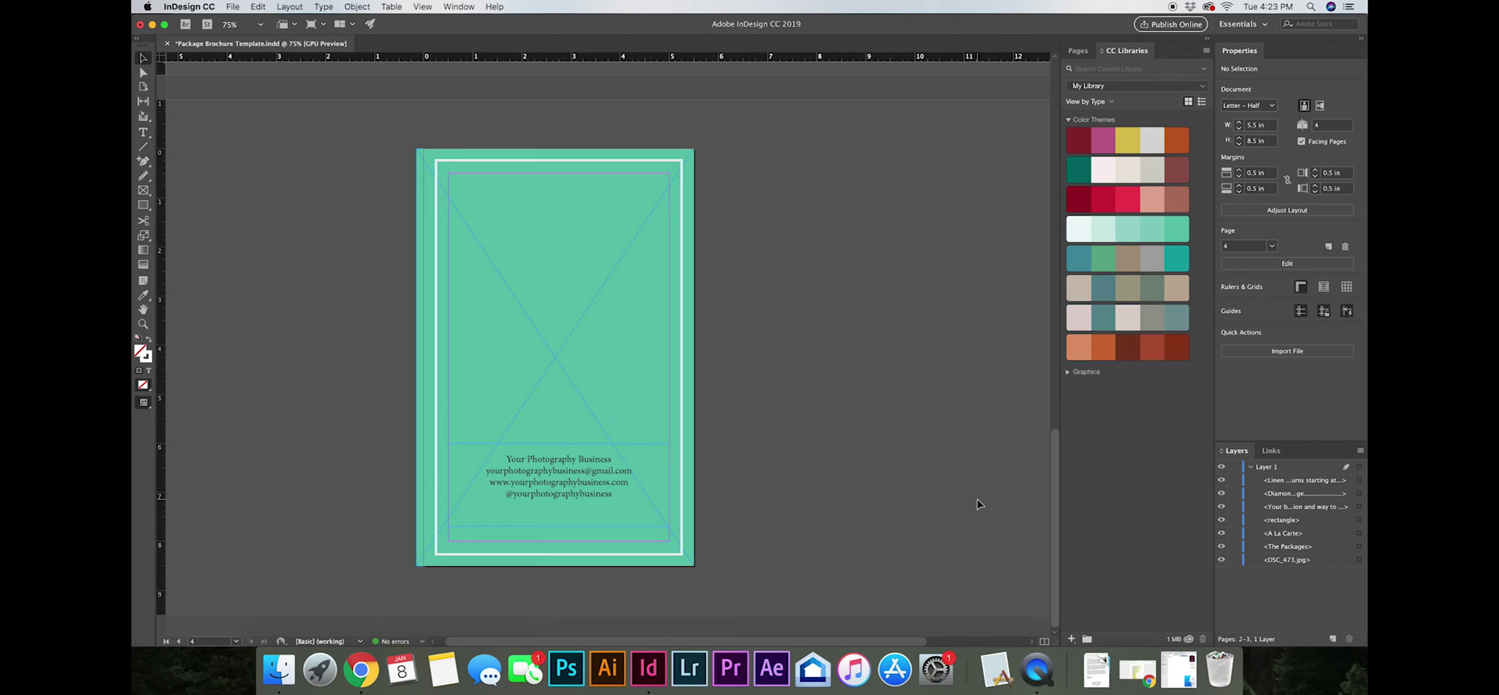
click(693, 177)
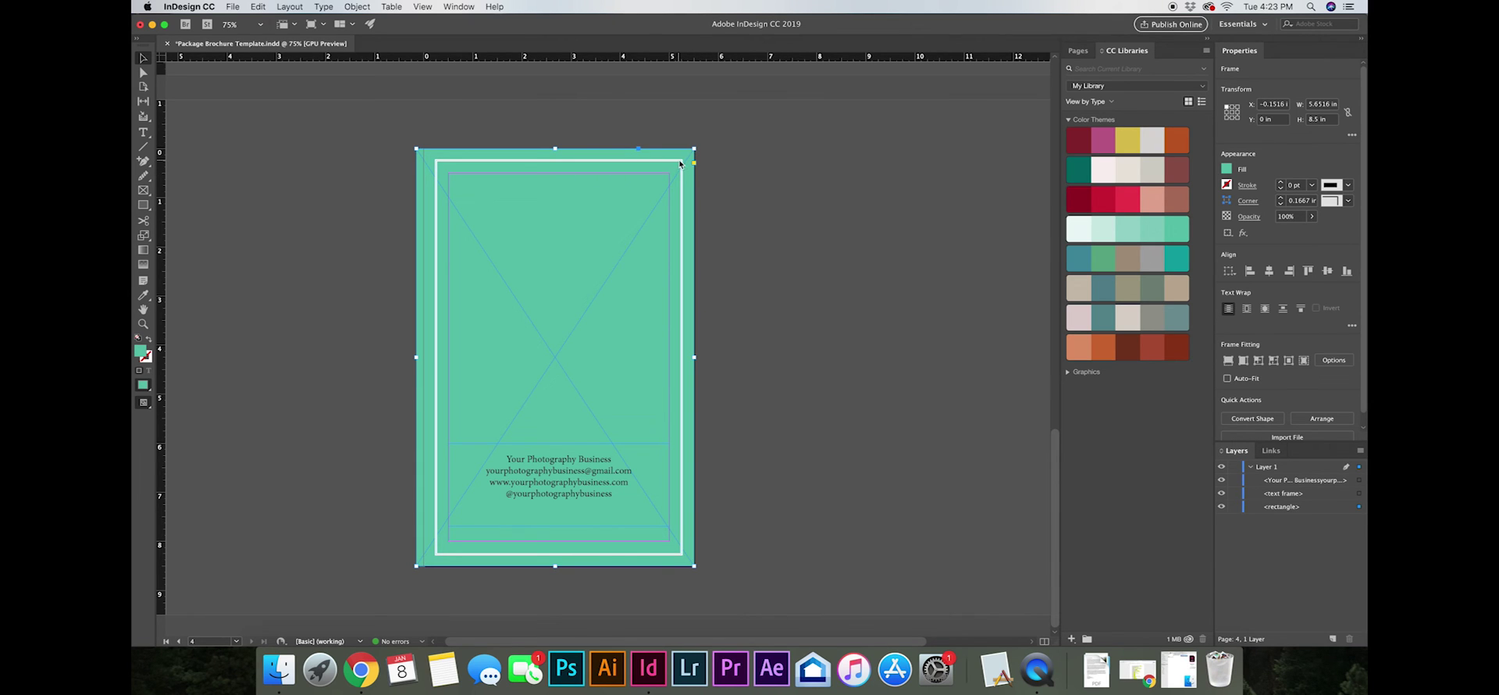
key(super+d)
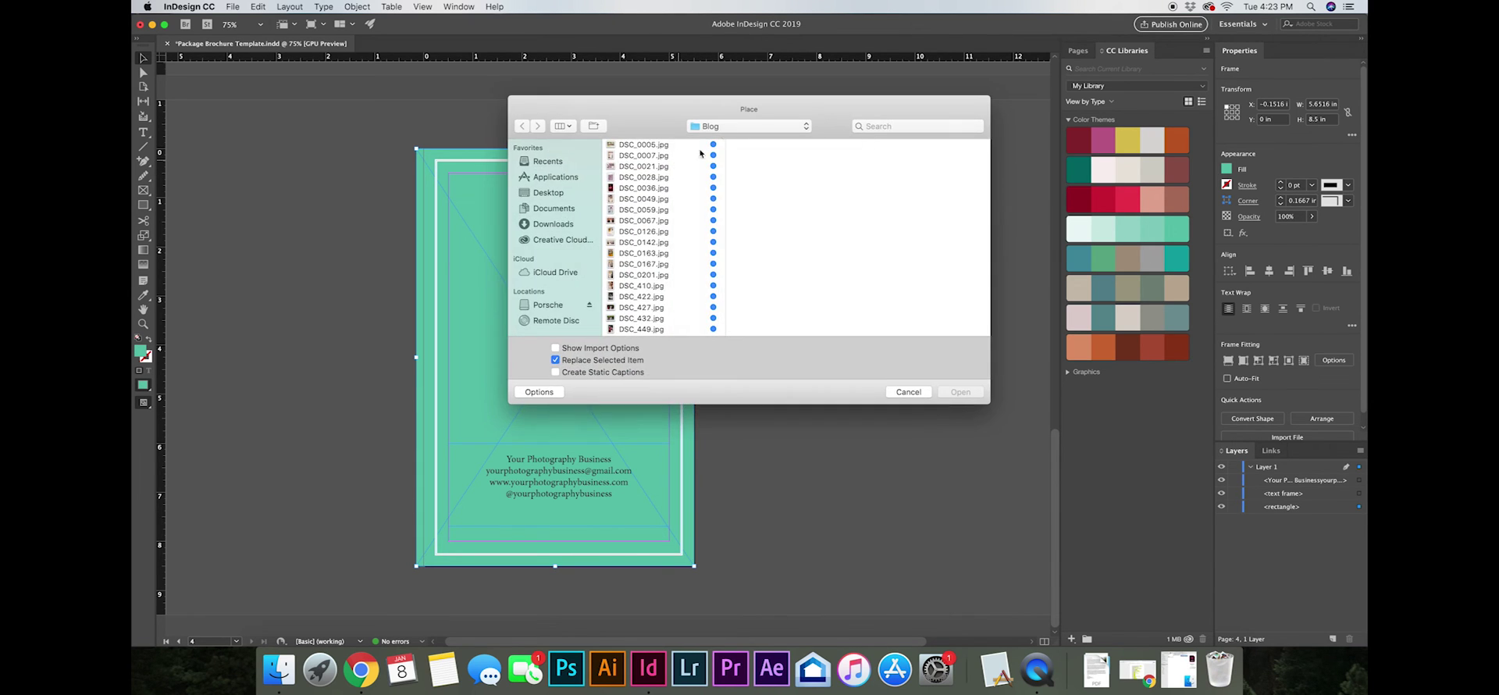
click(742, 129)
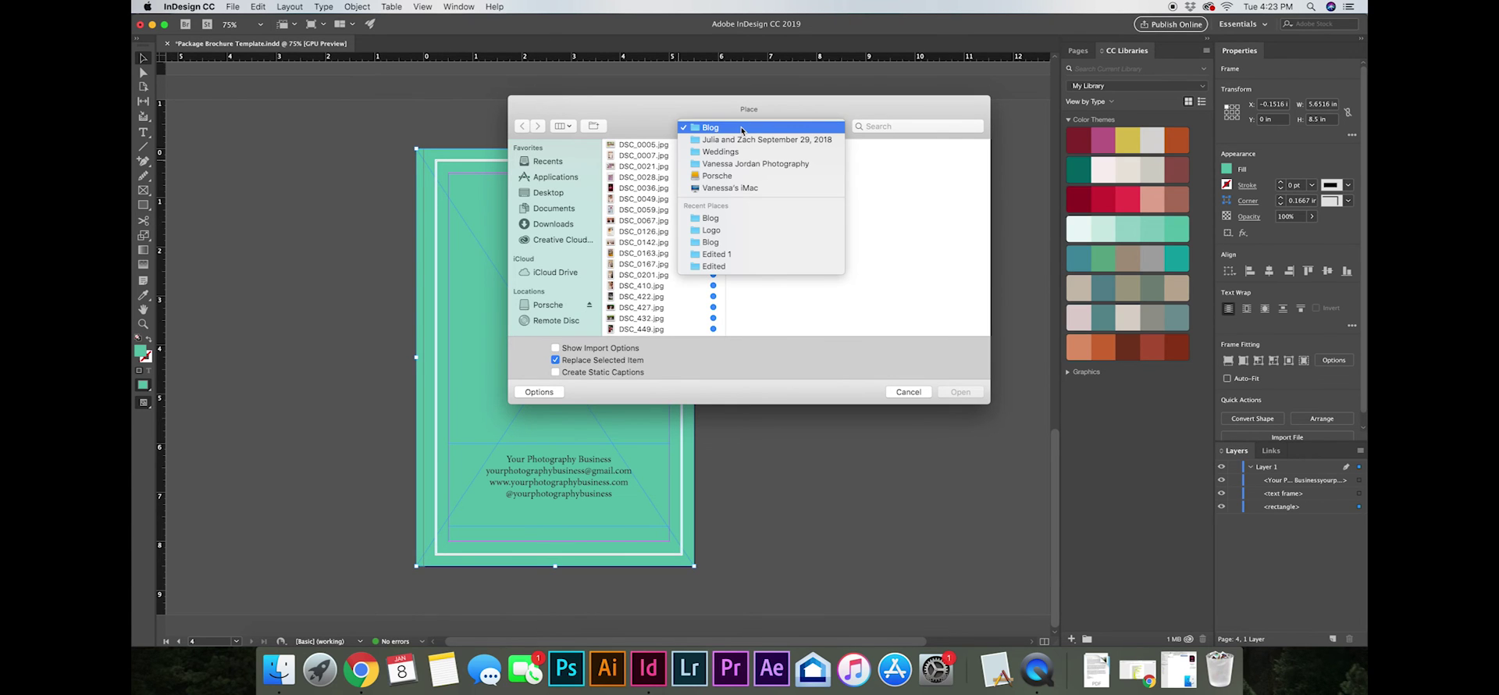
click(740, 151)
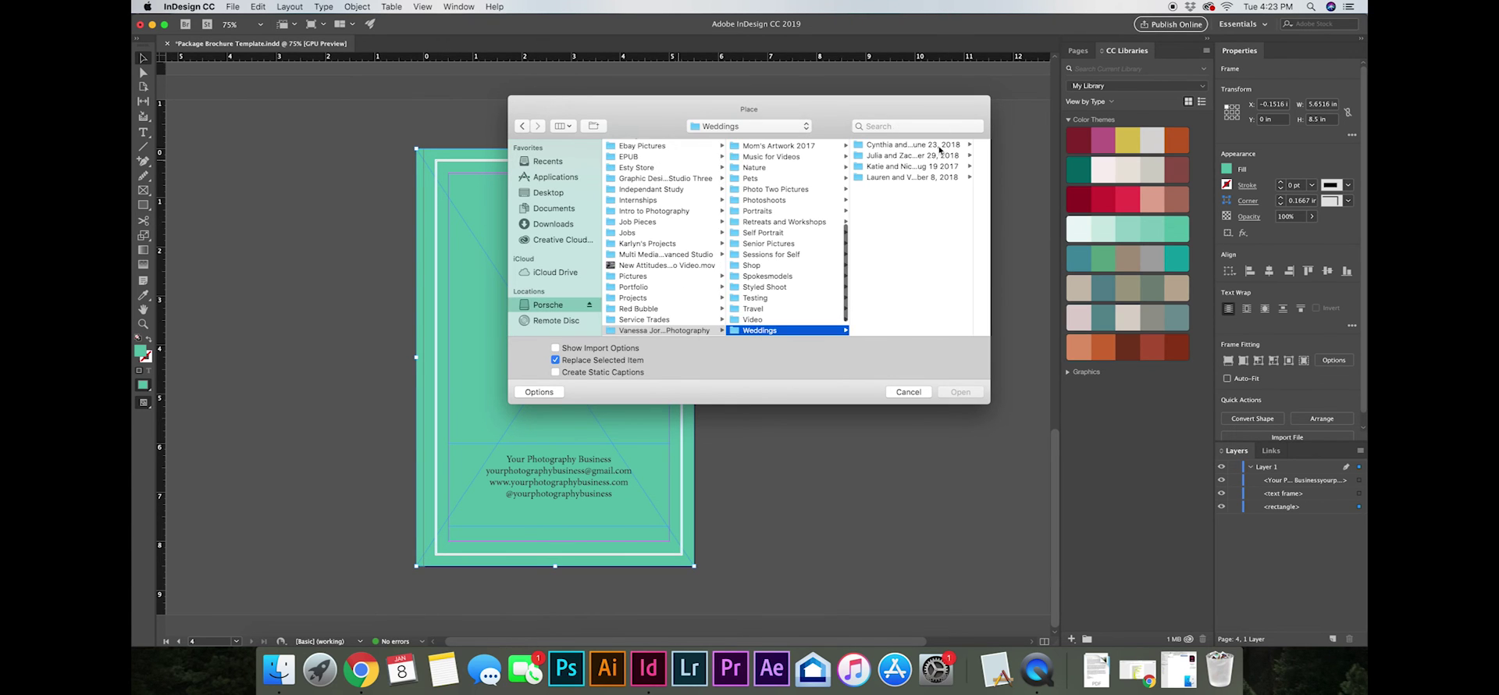
click(914, 144)
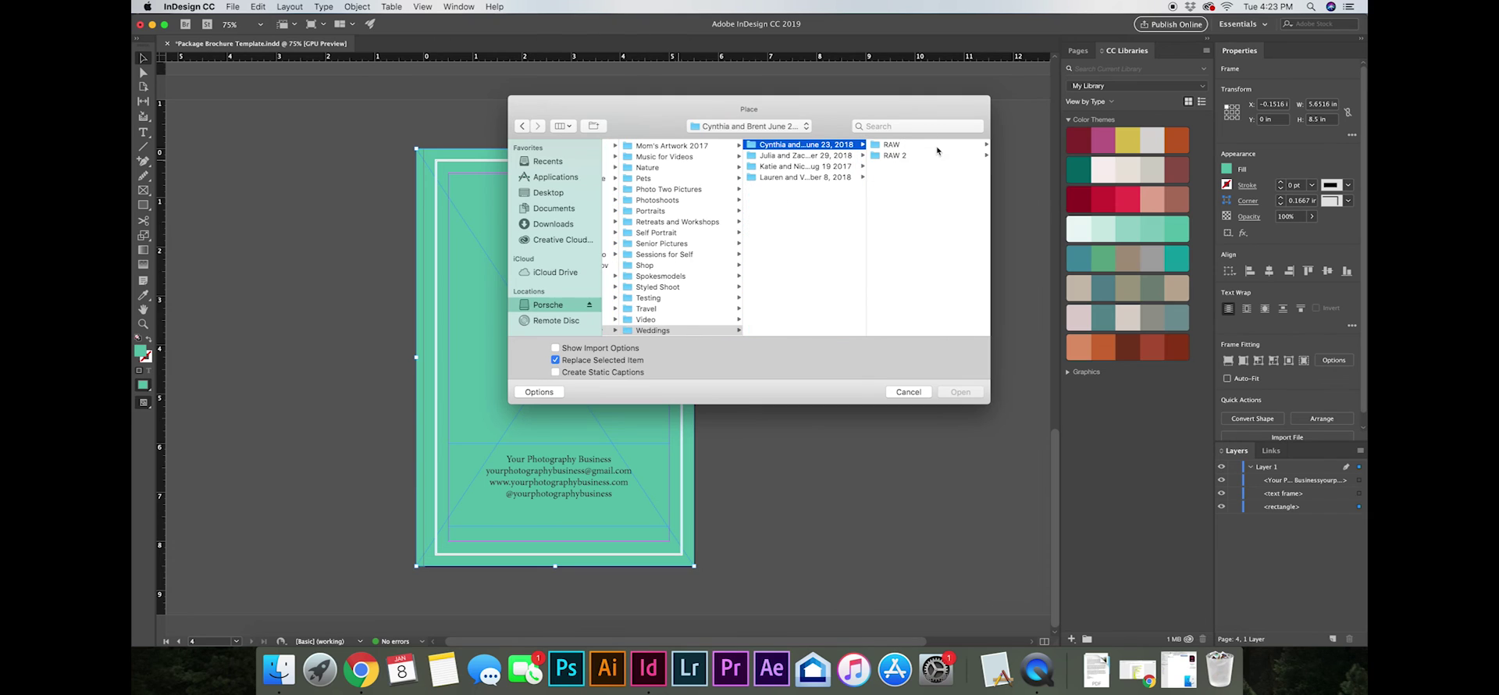
click(812, 176)
click(807, 167)
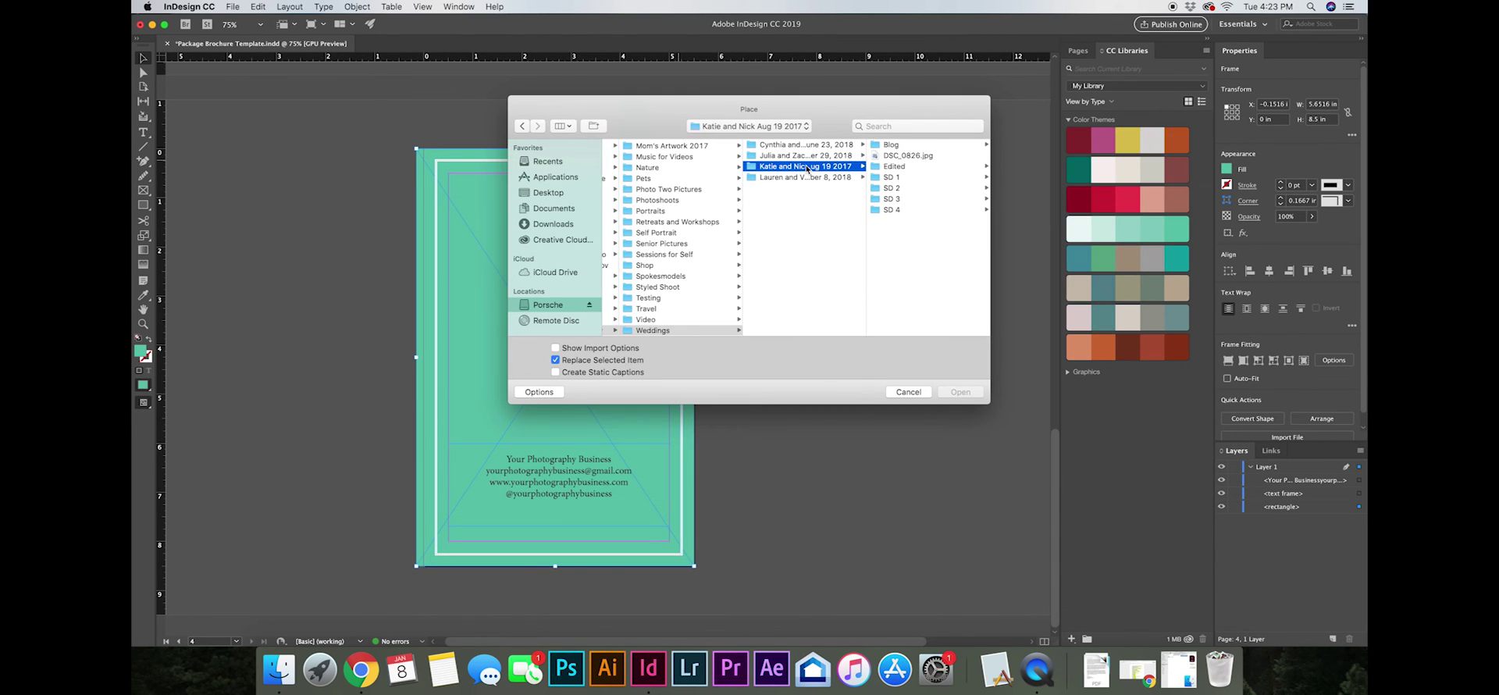
click(897, 146)
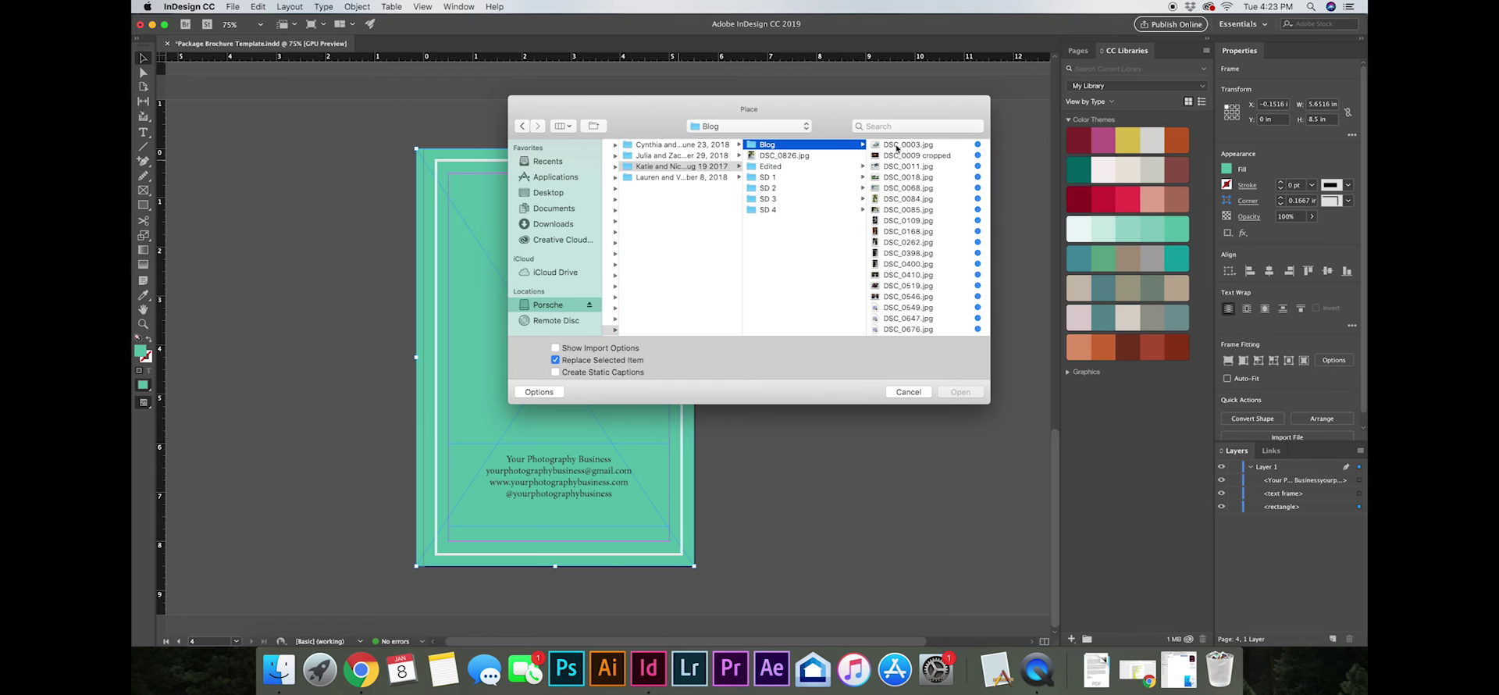
scroll(909, 231, down, 3)
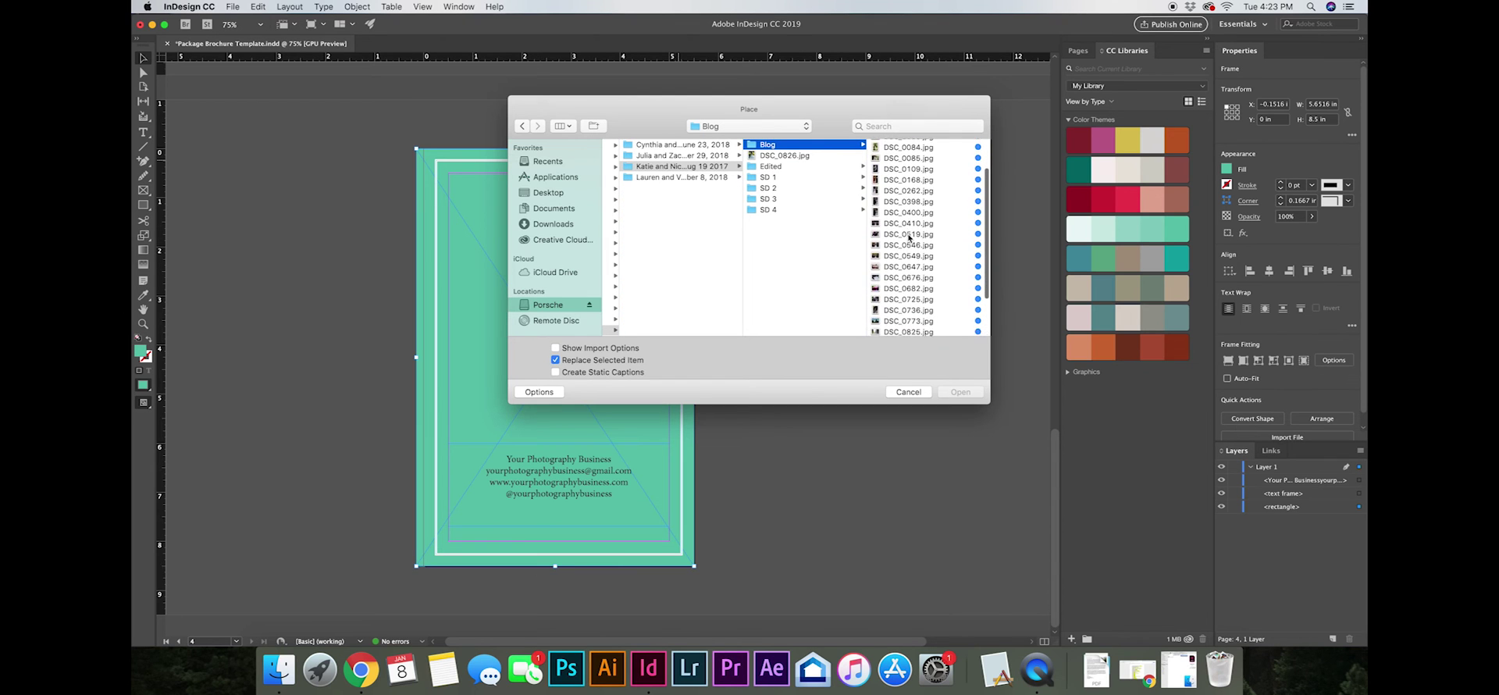
click(907, 146)
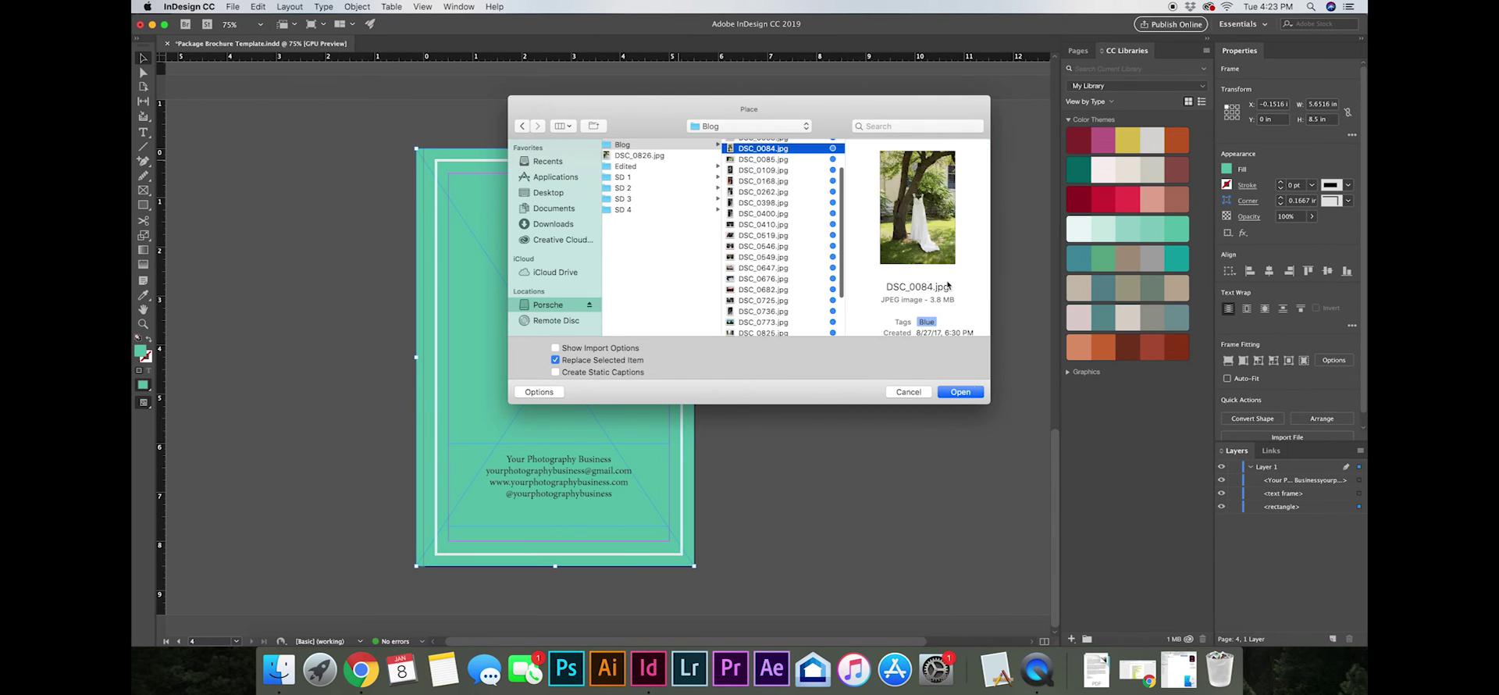
click(966, 394)
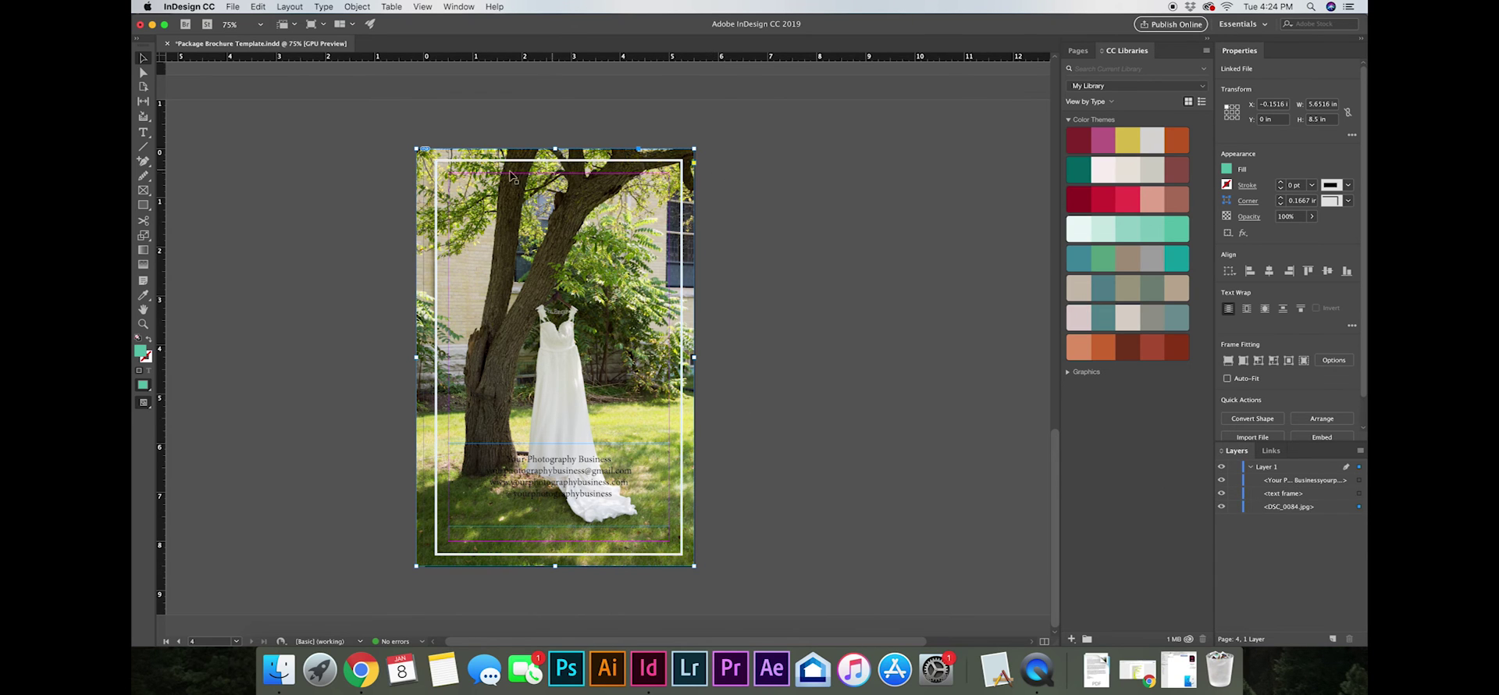
- Hide page 4's white border frame and enlarge the dress photo inside its frame to about 8.59 by 12.92 in
click(1221, 494)
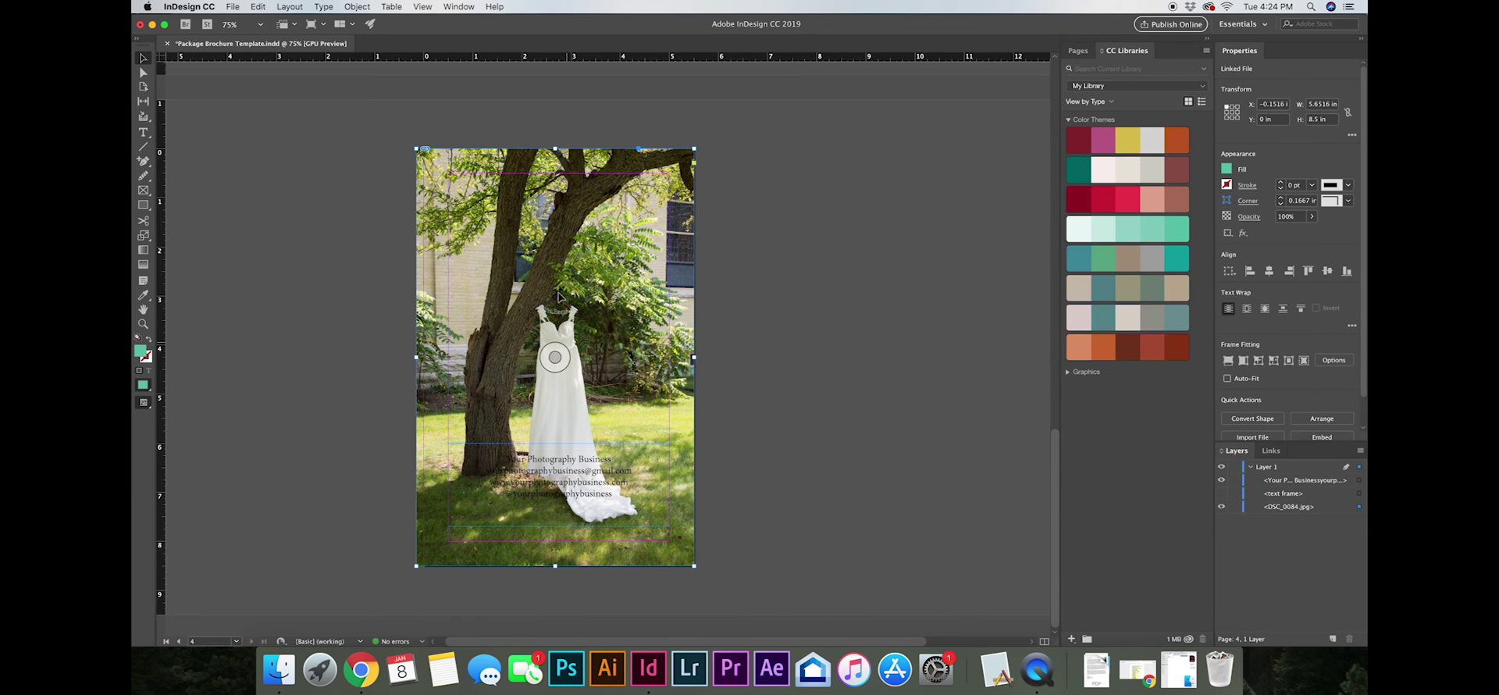
click(555, 356)
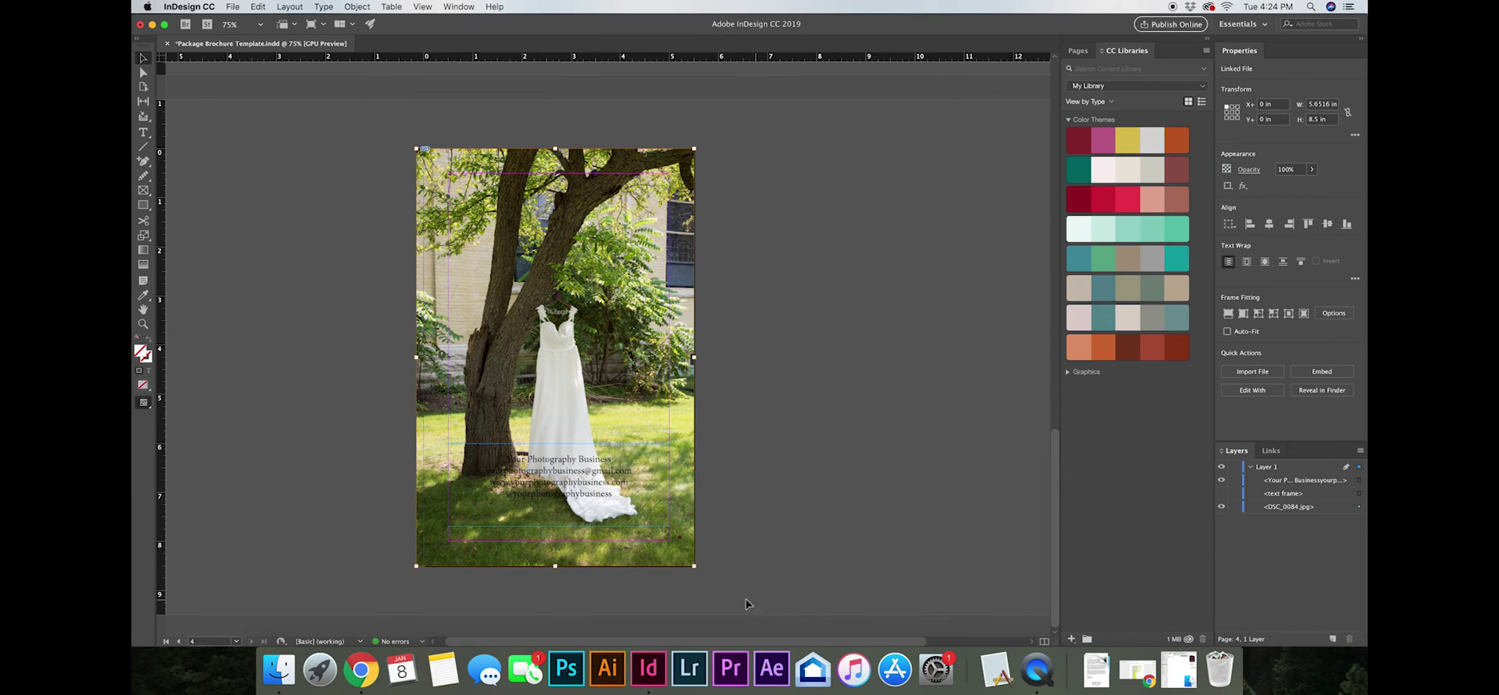
drag(694, 565, 791, 642)
drag(555, 356, 499, 291)
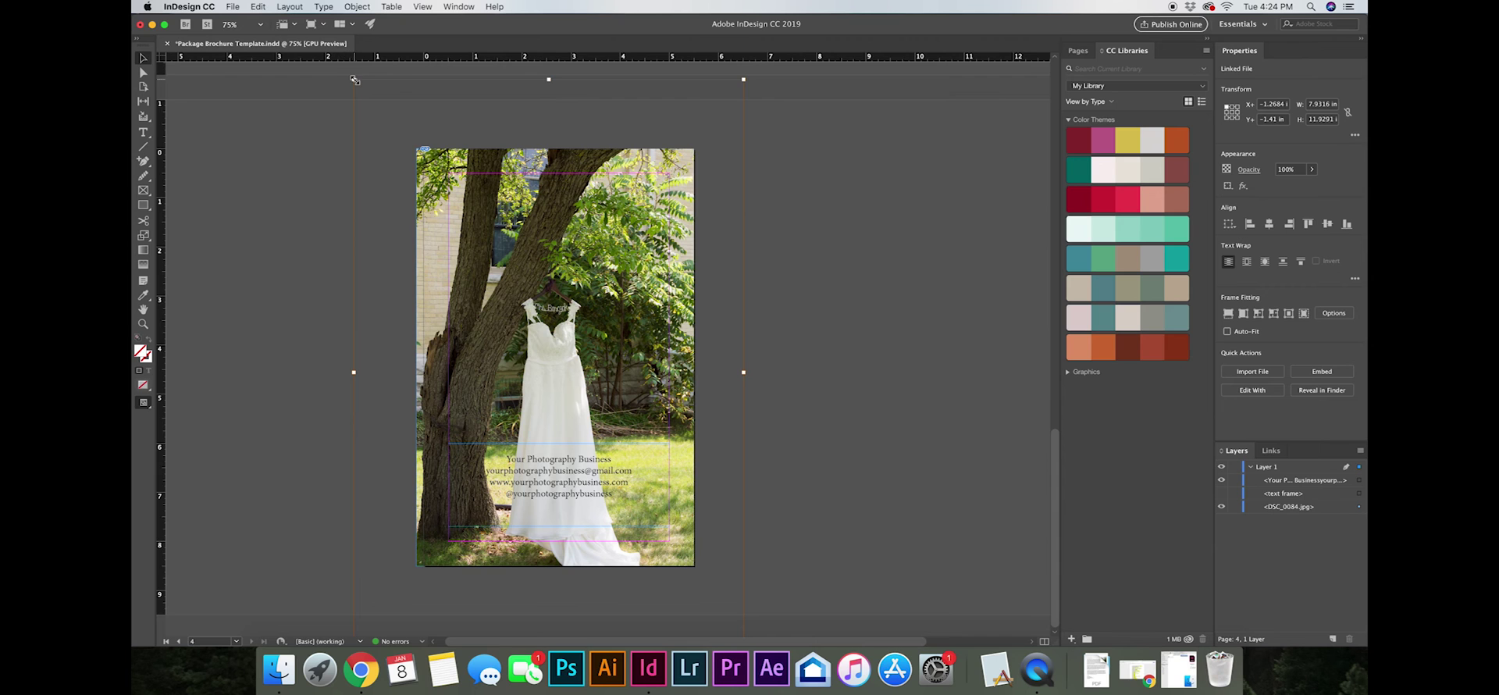
drag(353, 79, 321, 126)
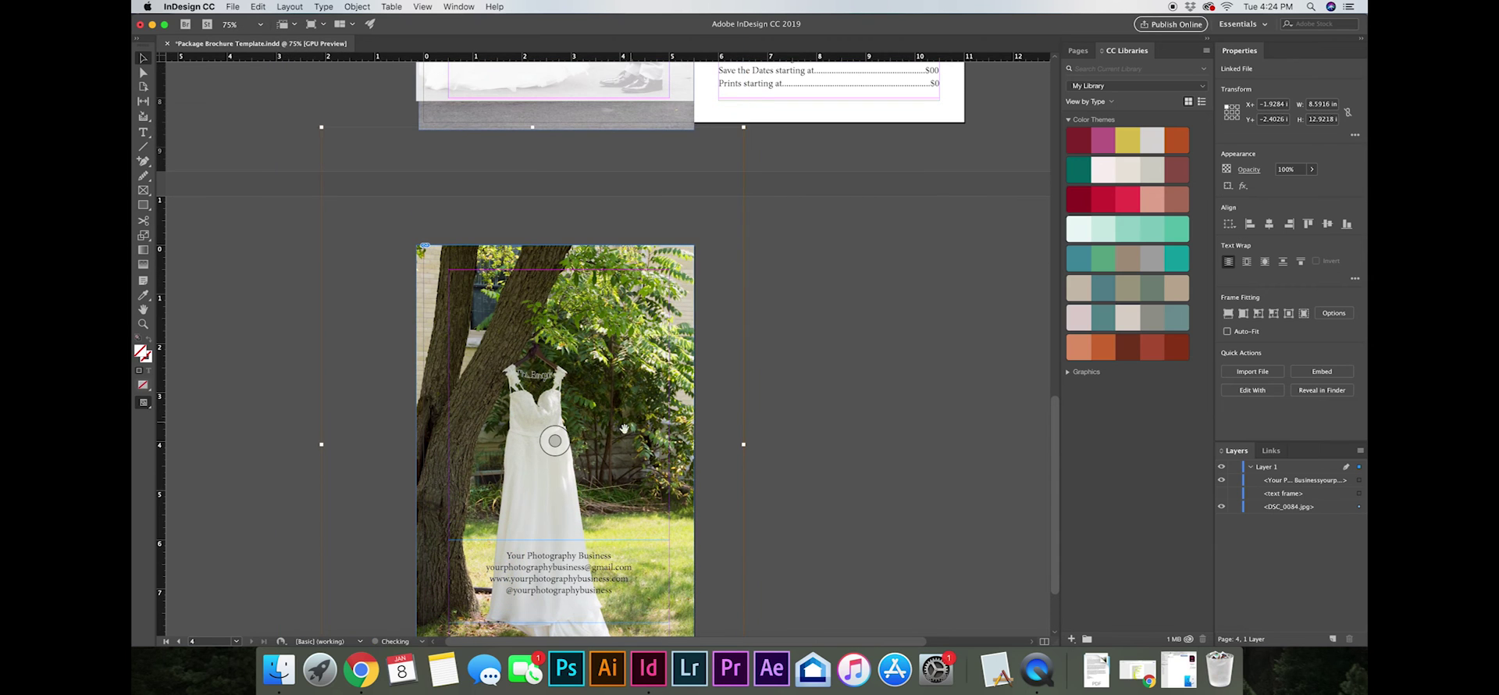
drag(576, 454, 595, 449)
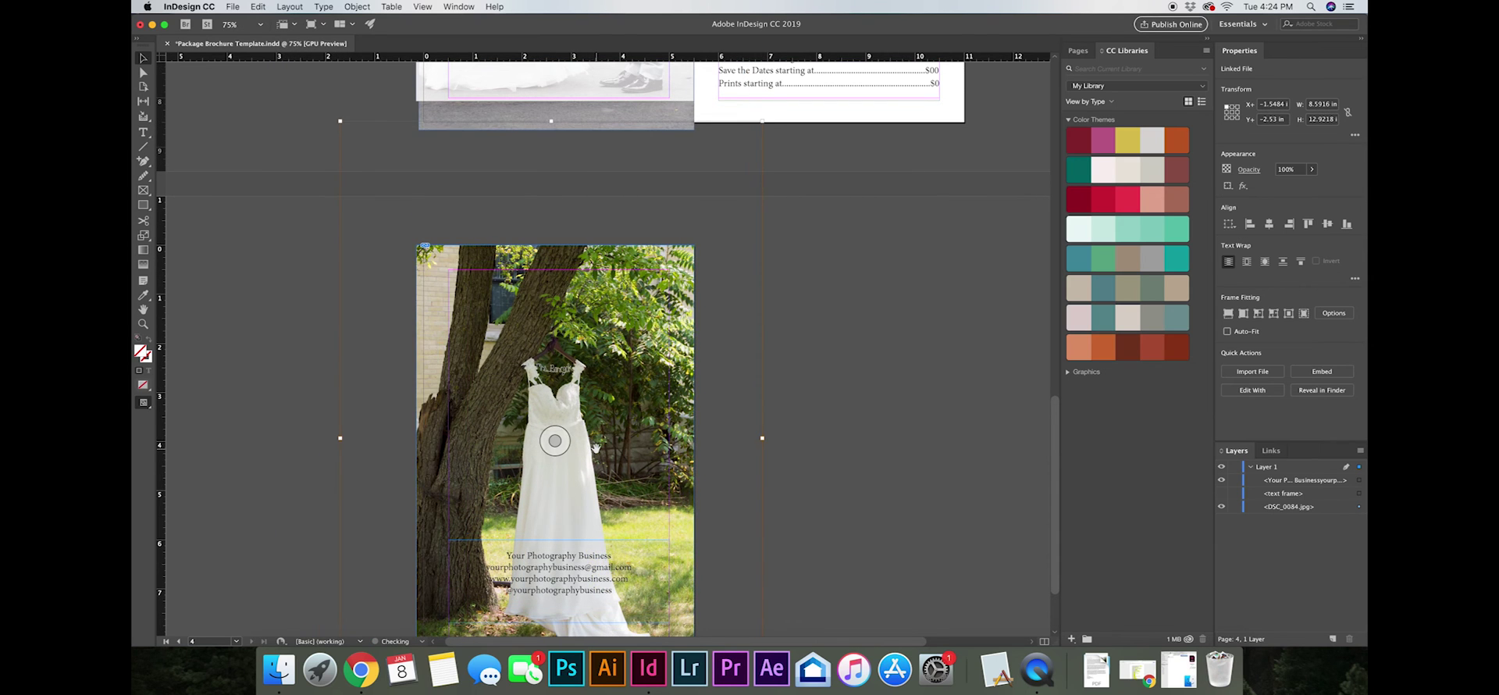
- Shift the dress photo upward inside page 4's frame to about X -1.565 in, Y -3.43 in
scroll(595, 448, down, 2)
scroll(595, 448, down, 2)
mouse_move(559, 383)
mouse_down()
mouse_move(553, 344)
mouse_move(577, 379)
mouse_move(558, 377)
mouse_up()
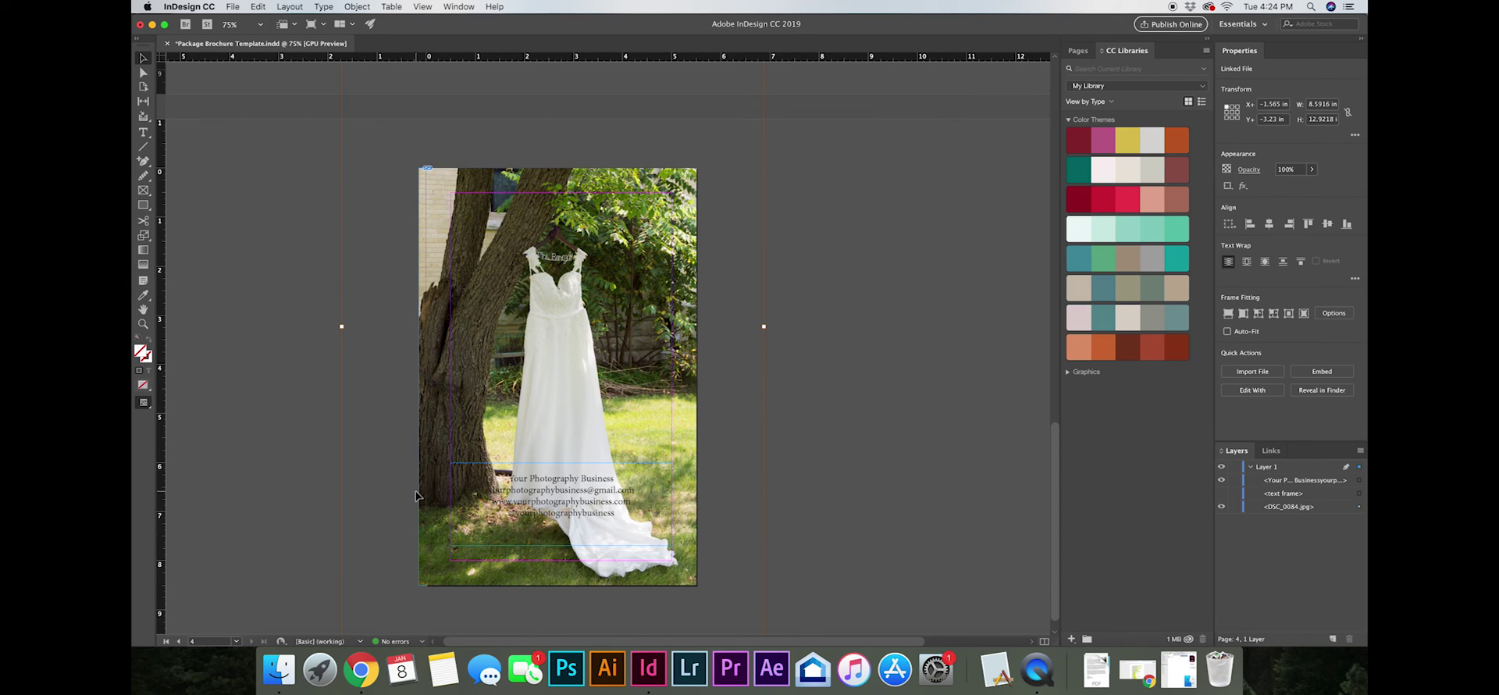
click(756, 422)
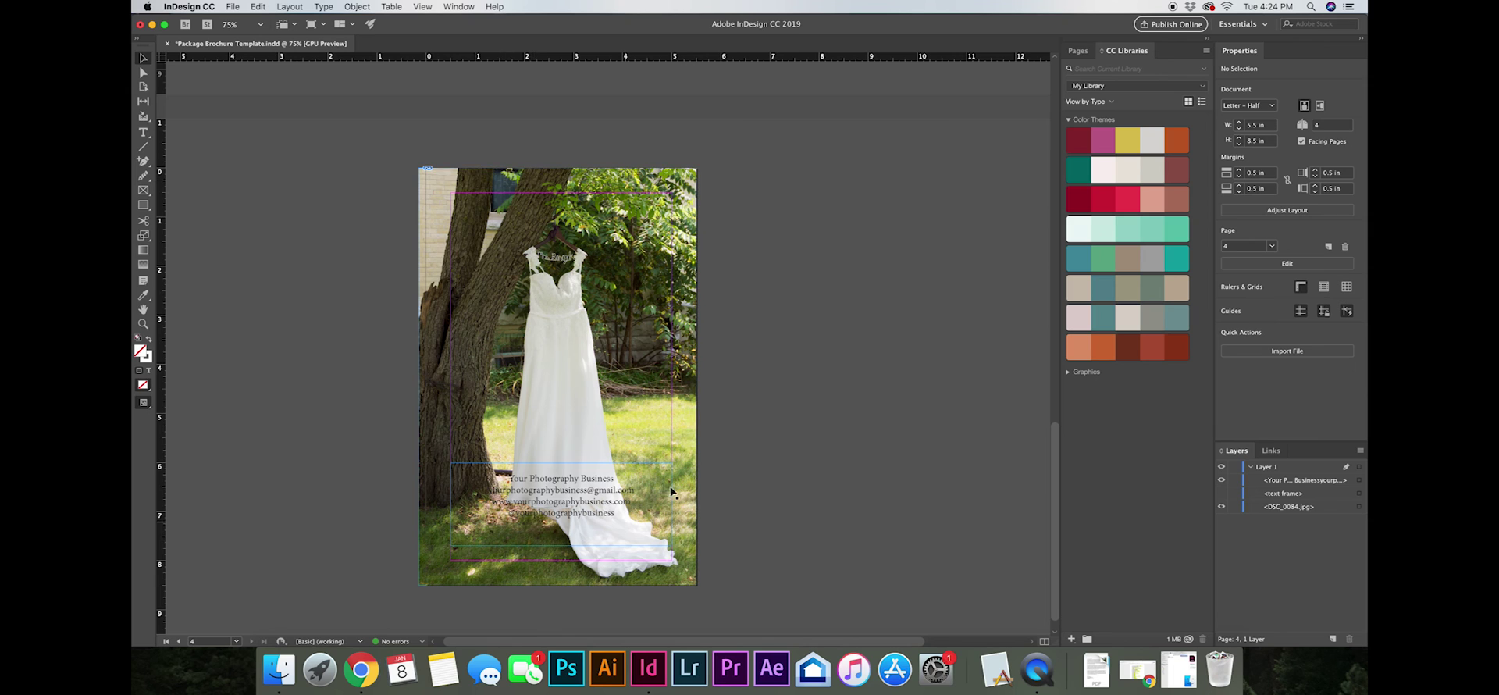
drag(558, 376, 558, 374)
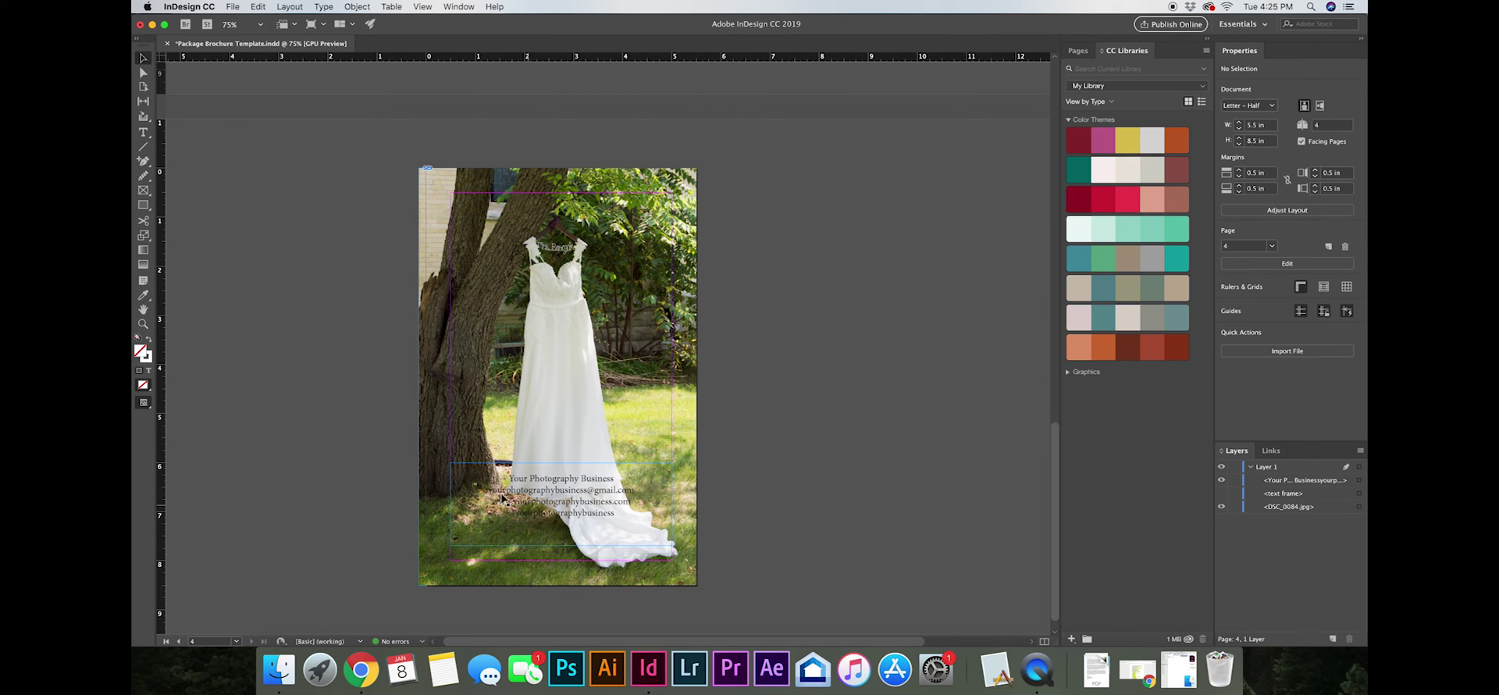
- Enlarge the dress photo to about 9.70 by 14.58 in and reposition it to about X -2.13 in, Y -3.97 in
click(557, 377)
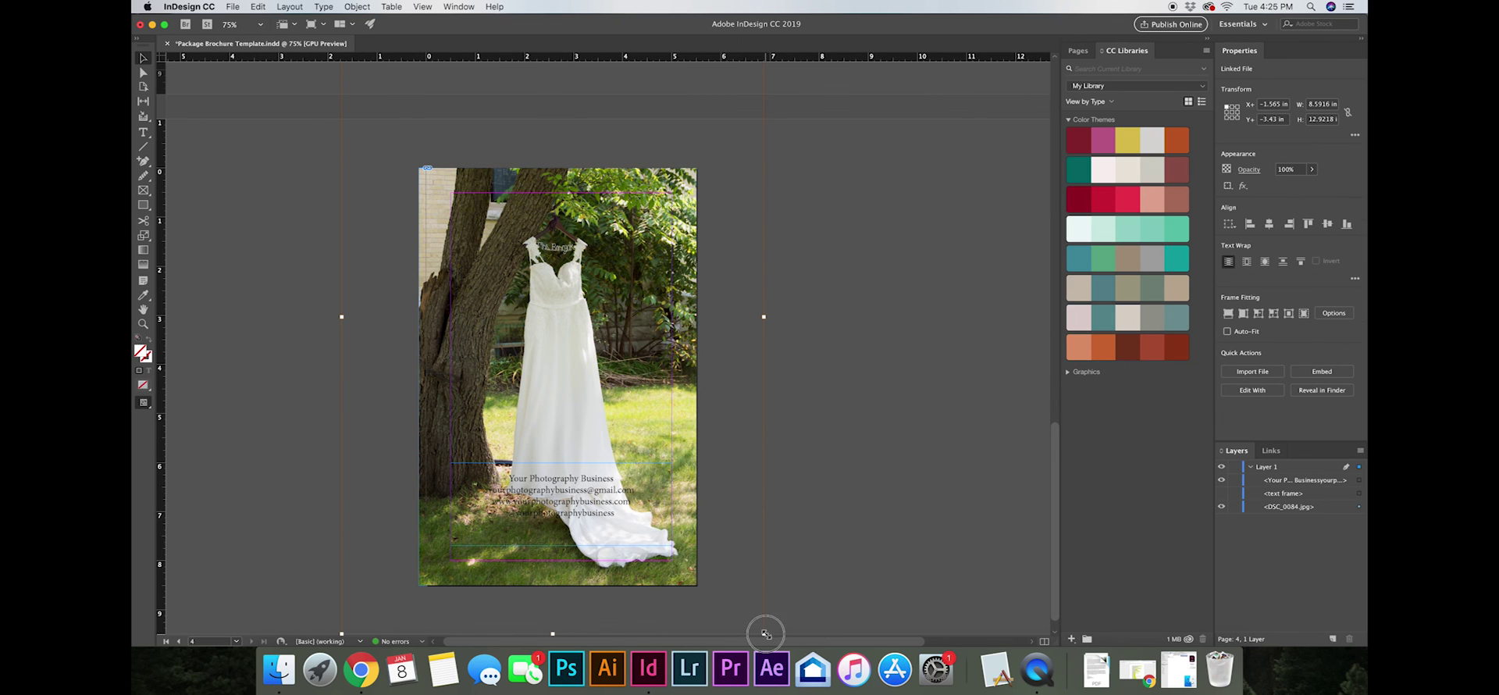
drag(763, 632, 818, 658)
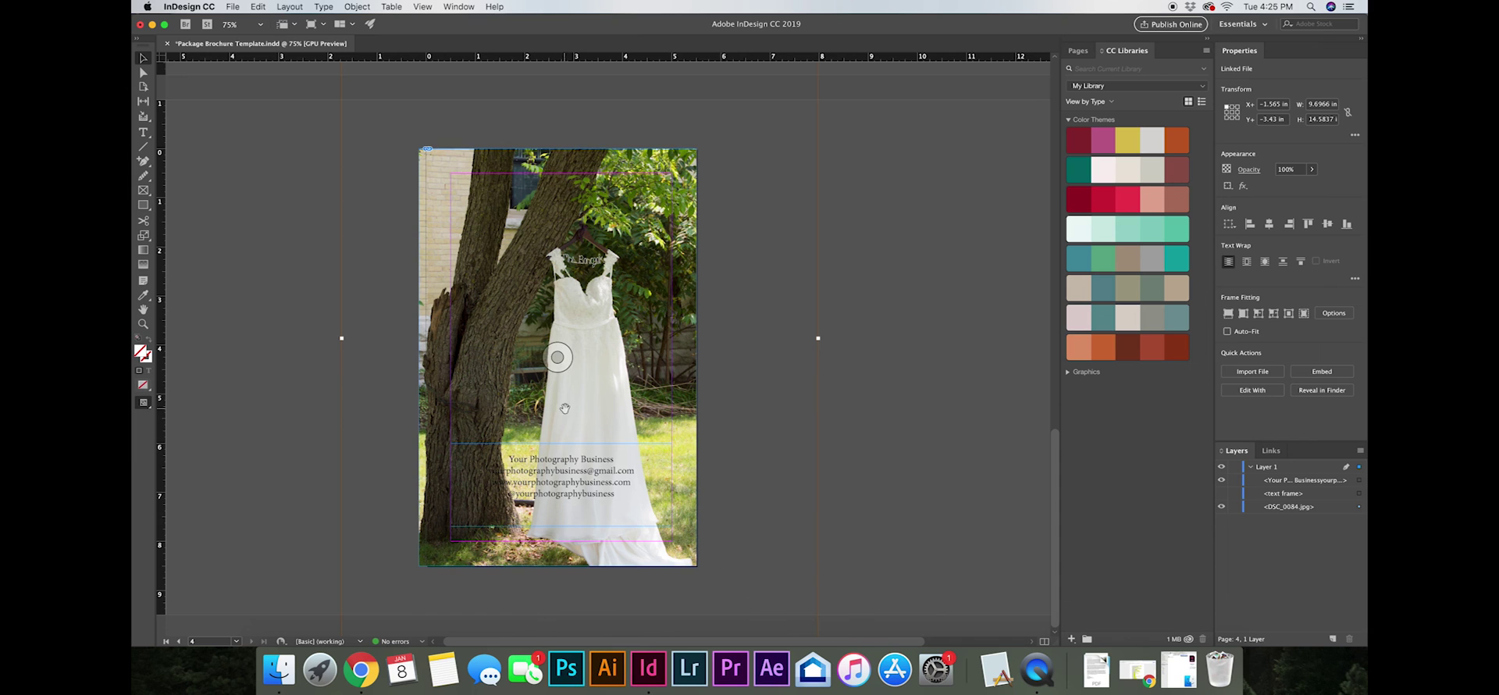
mouse_move(549, 362)
mouse_down()
mouse_move(523, 342)
mouse_move(554, 367)
mouse_up()
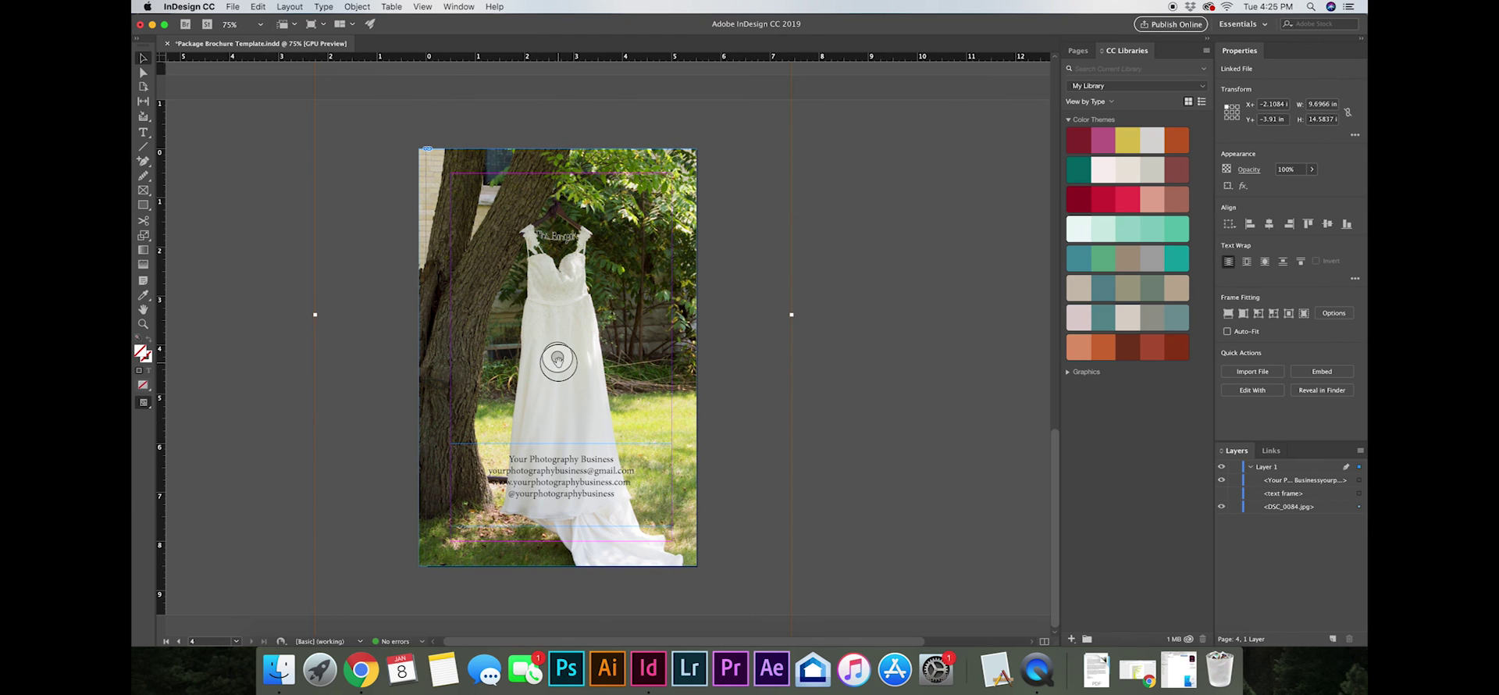
drag(557, 360, 558, 362)
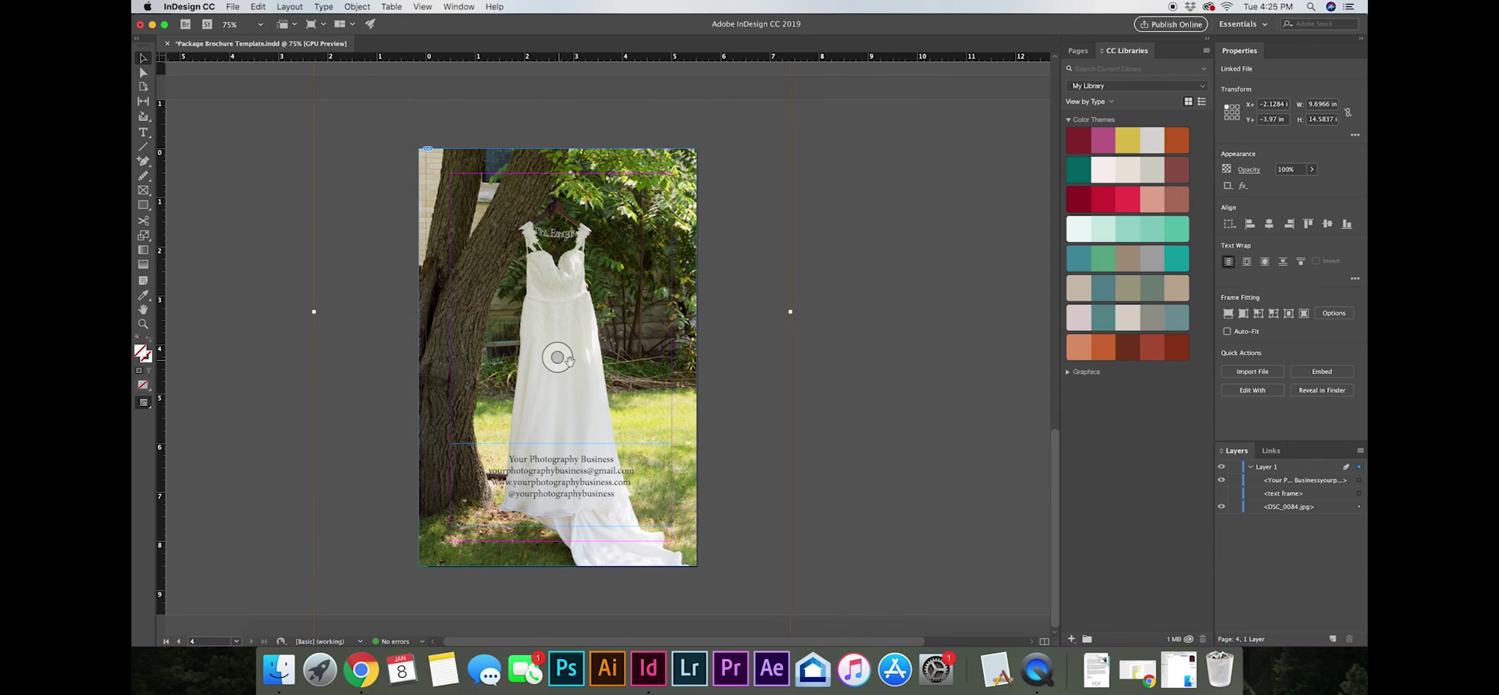
- Deselect the dress photo and show page 4's white border frame again
click(902, 481)
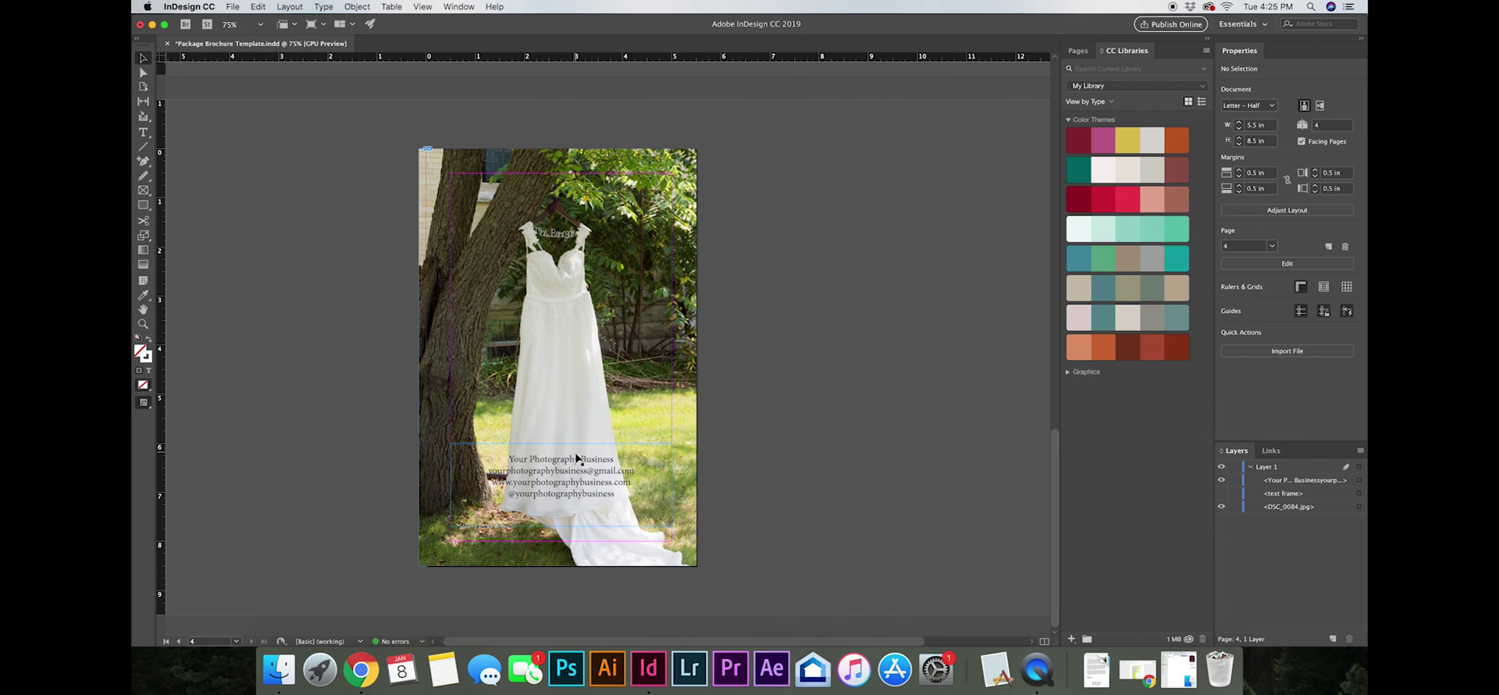
click(1222, 494)
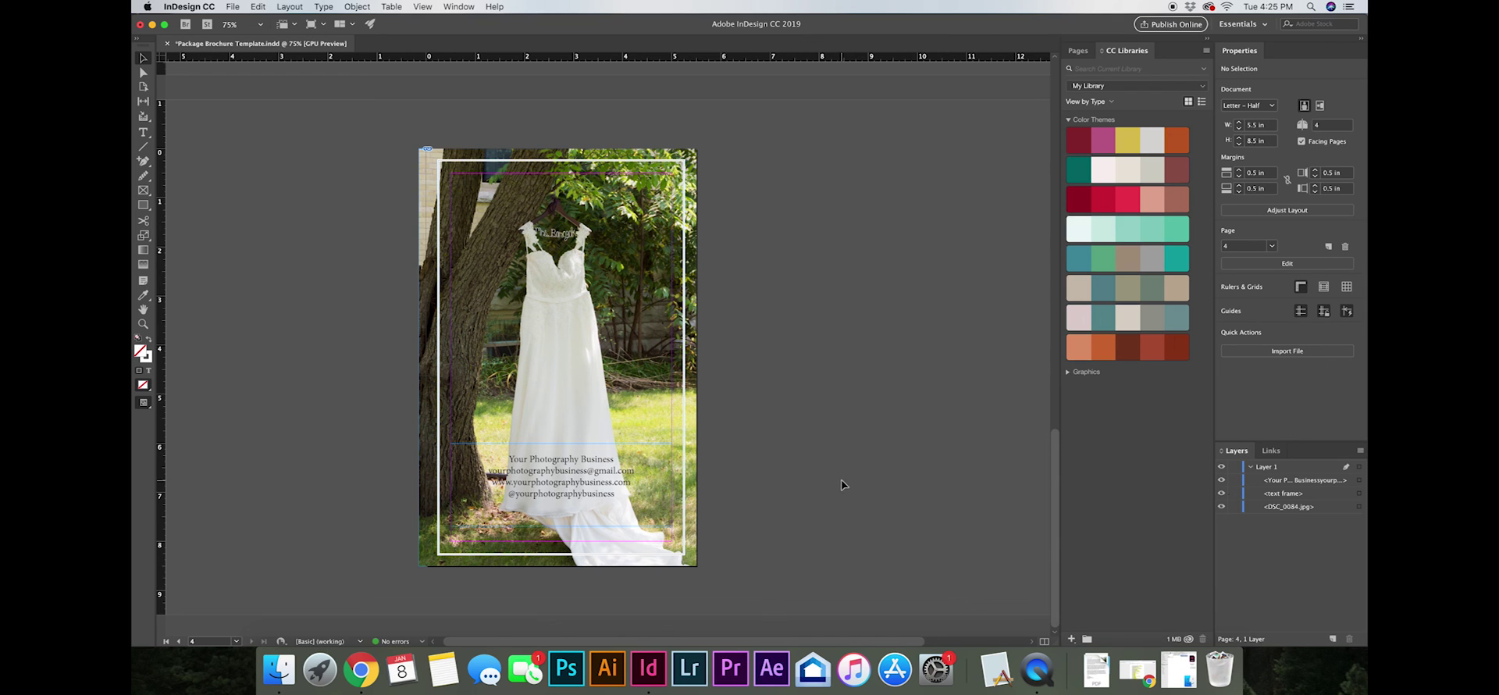
key(t)
drag(488, 460, 619, 461)
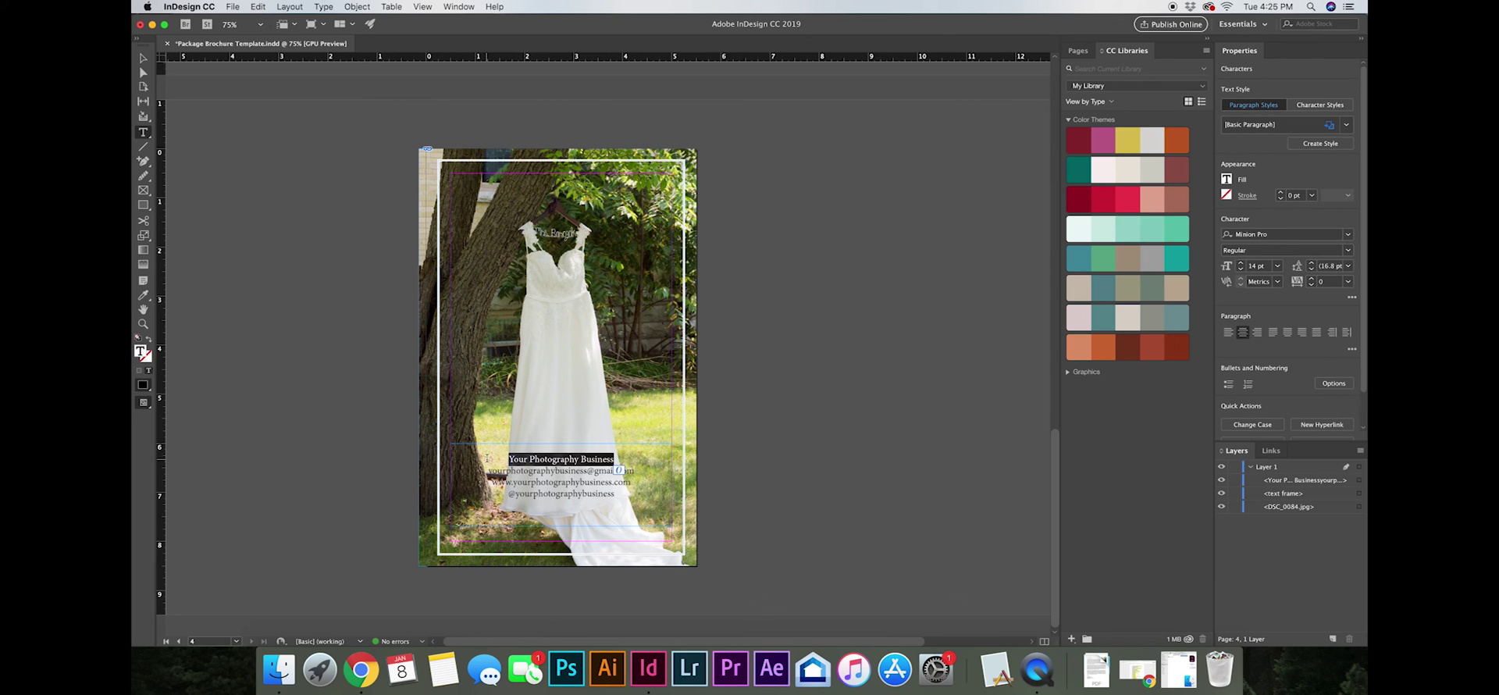
text(Vandssa Jordan Ph)
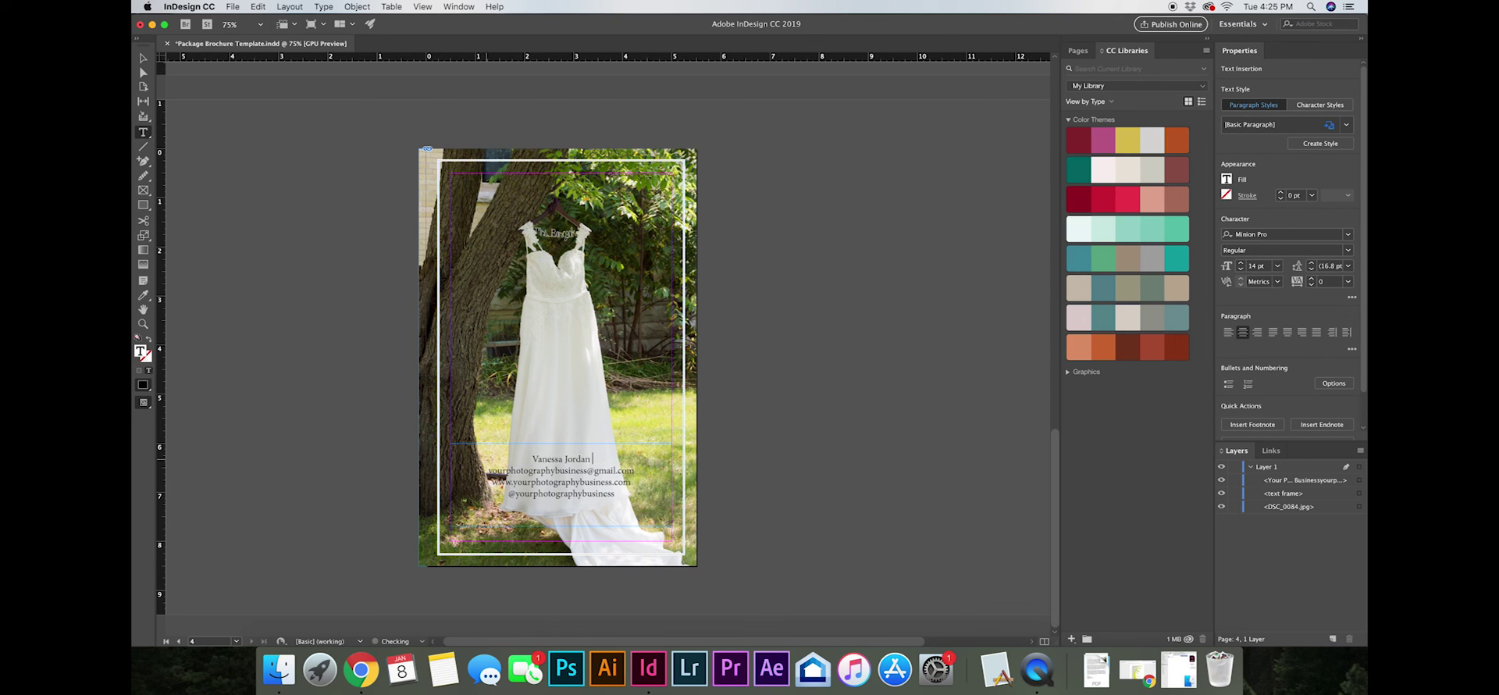
text(otography)
click(586, 471)
drag(584, 470, 487, 471)
text(vn)
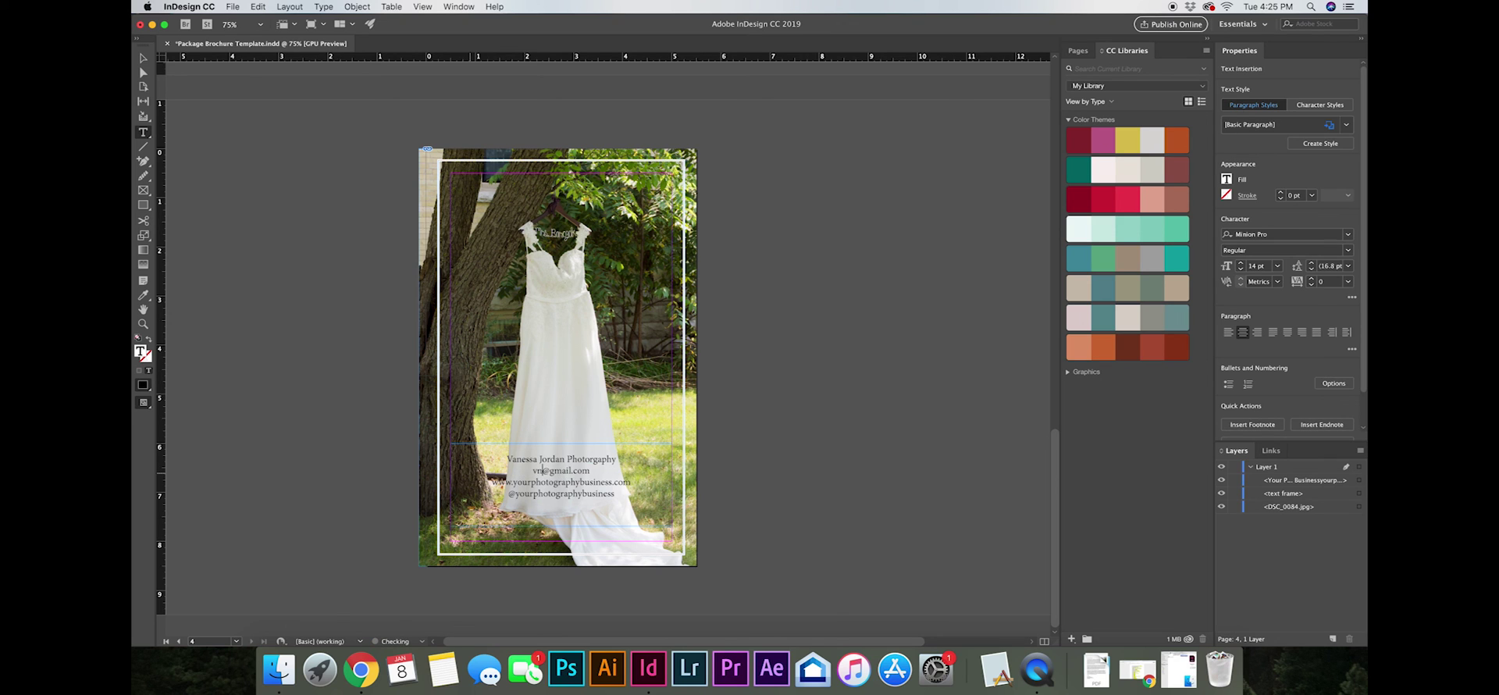
text(nessajordanphotography)
- Replace the placeholder website name and social media handle in page 4's contact text with the business's own, leaving the text frame deselected
drag(608, 481, 516, 482)
text(va)
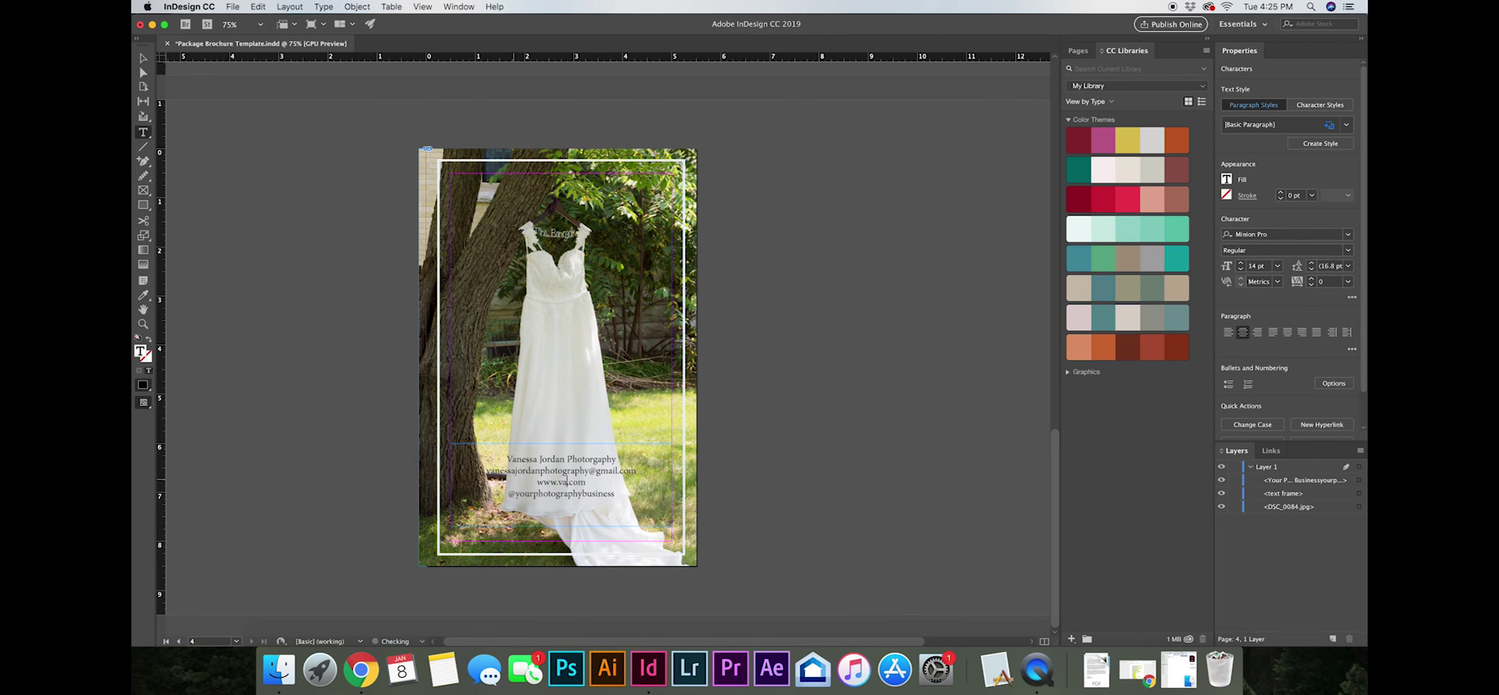
text(nessajordanphotograph)
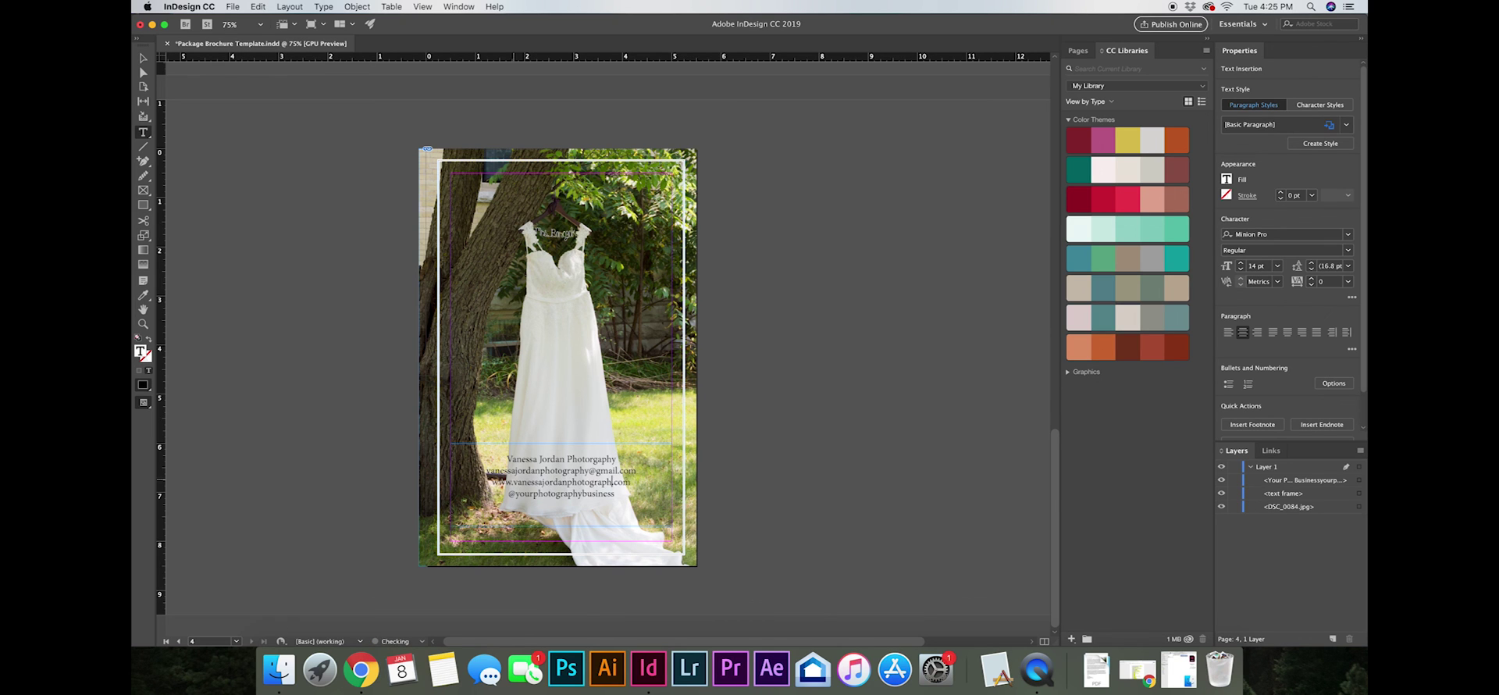
drag(613, 494, 515, 494)
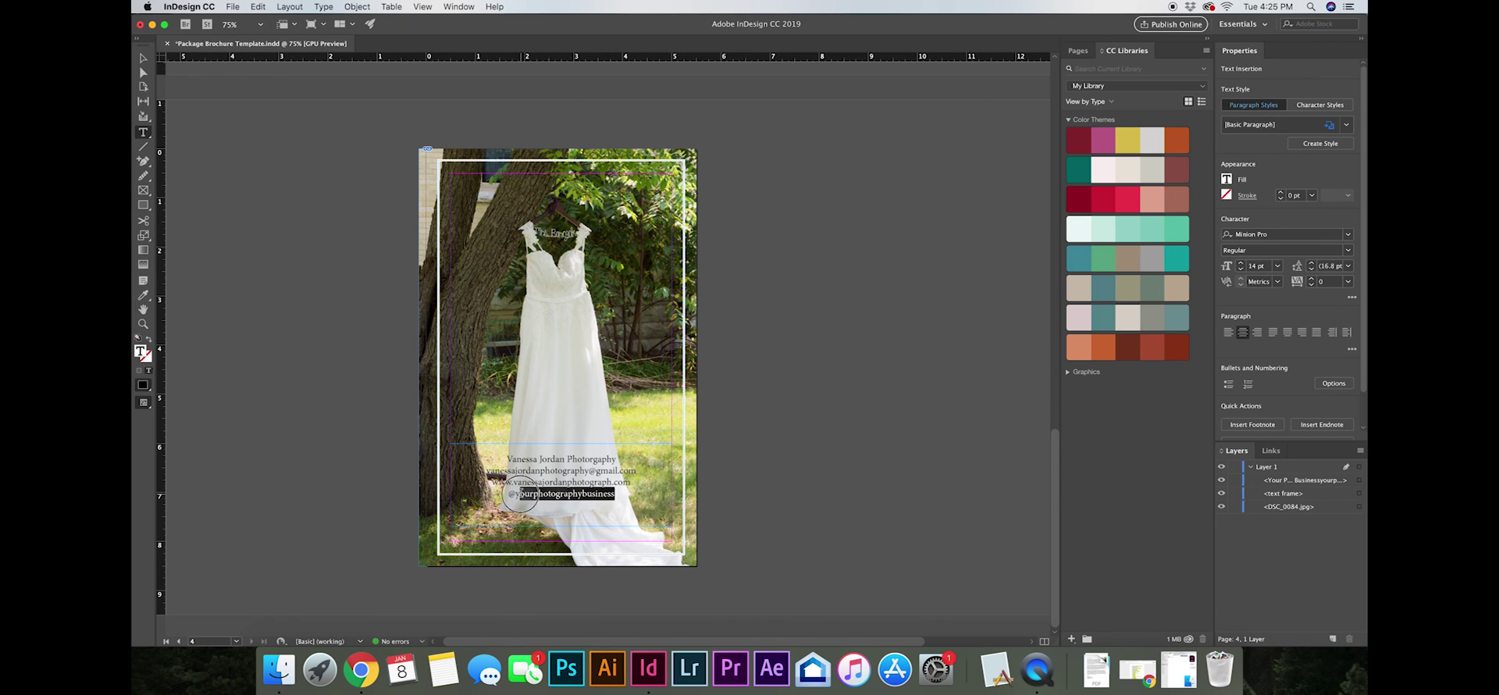
text(v)
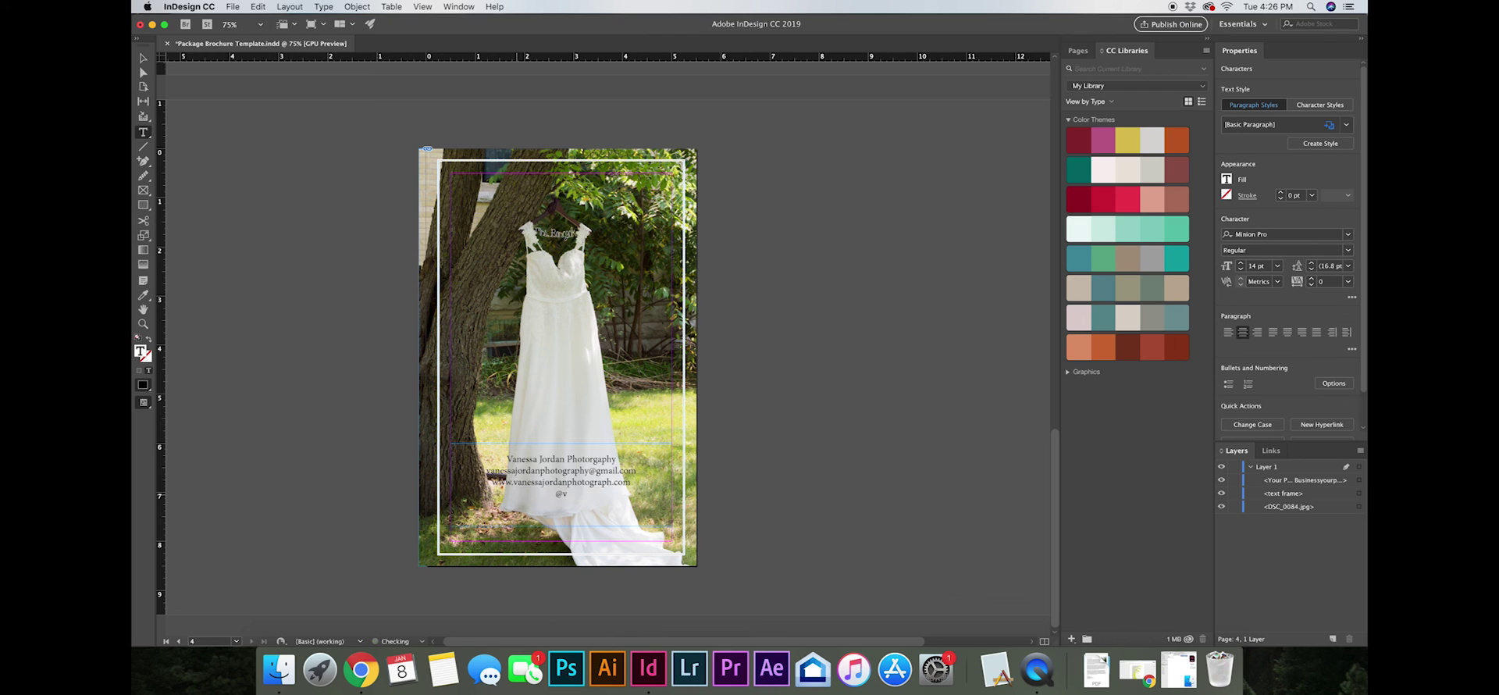
text(anessajordanphoto)
click(143, 59)
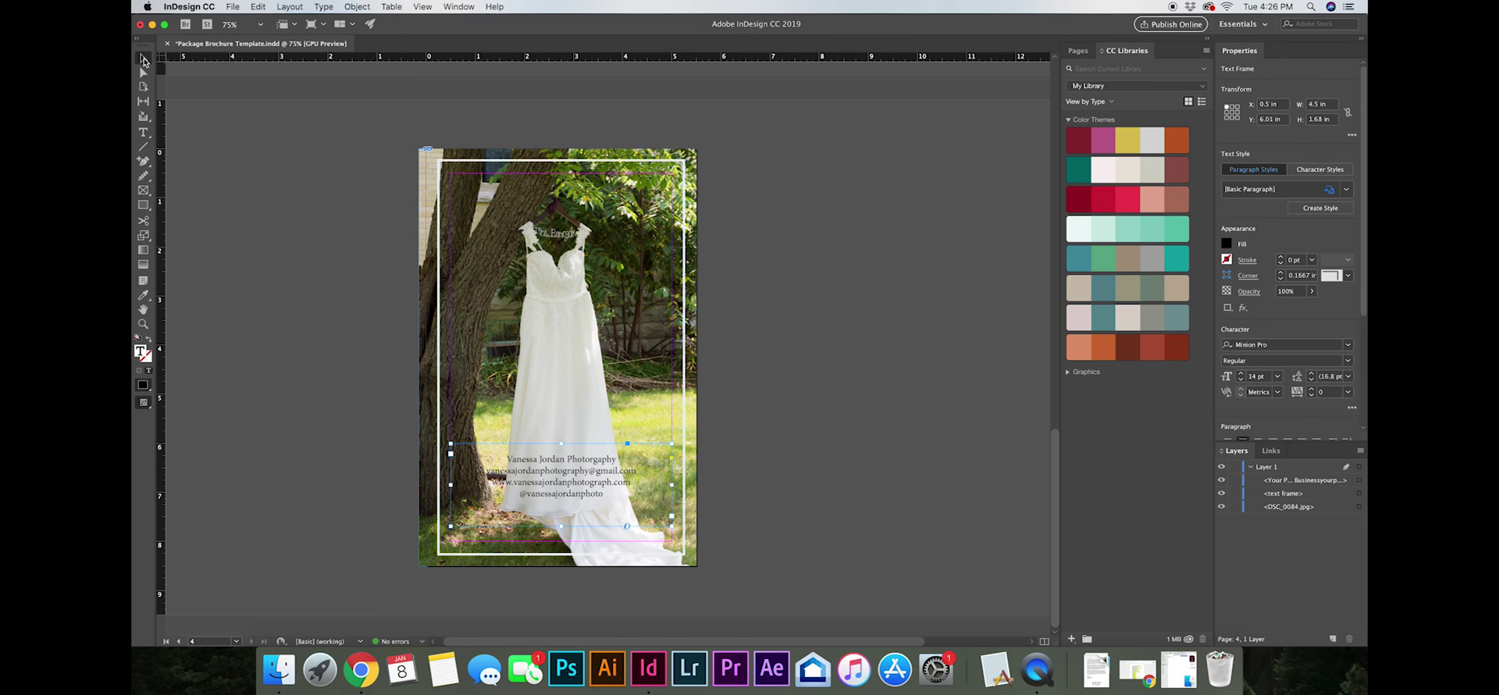
click(809, 439)
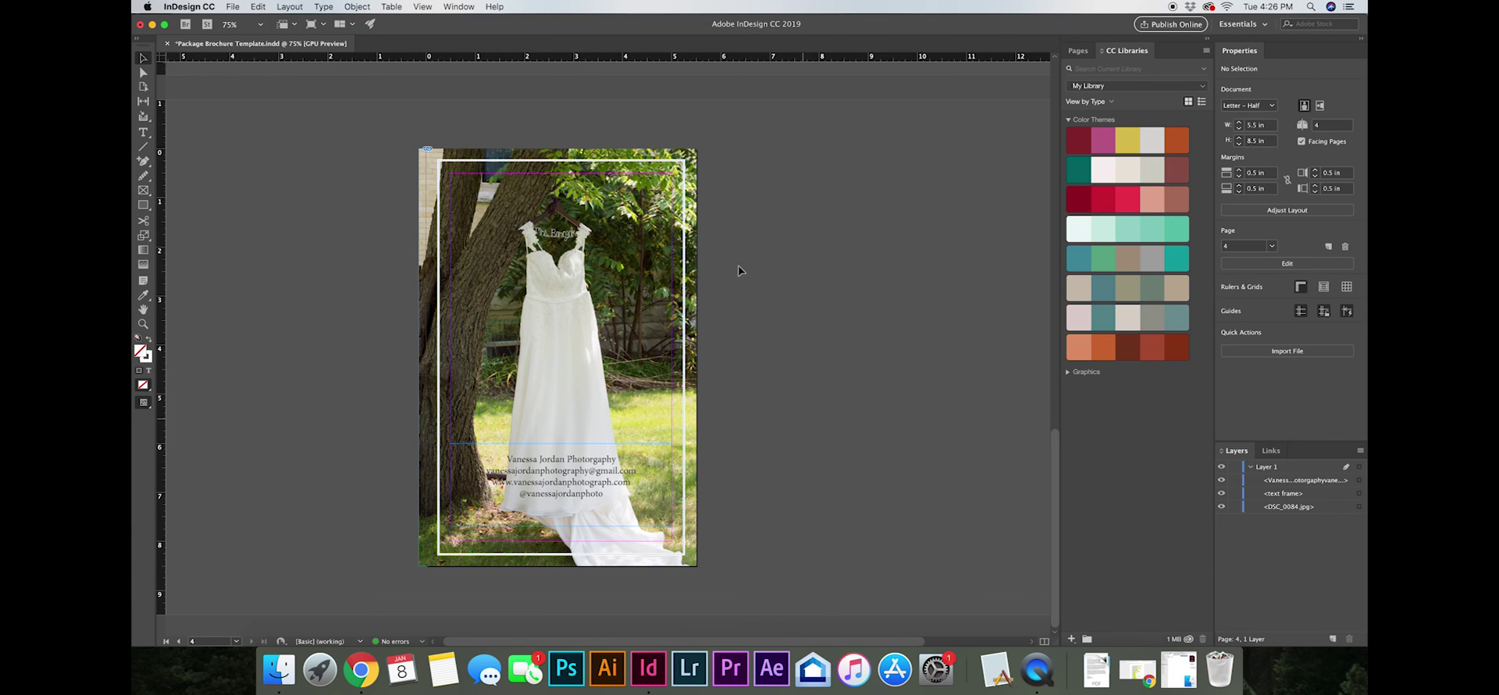
- Switch the screen mode to Preview and review the back page, inside spread and cover of the brochure
click(144, 404)
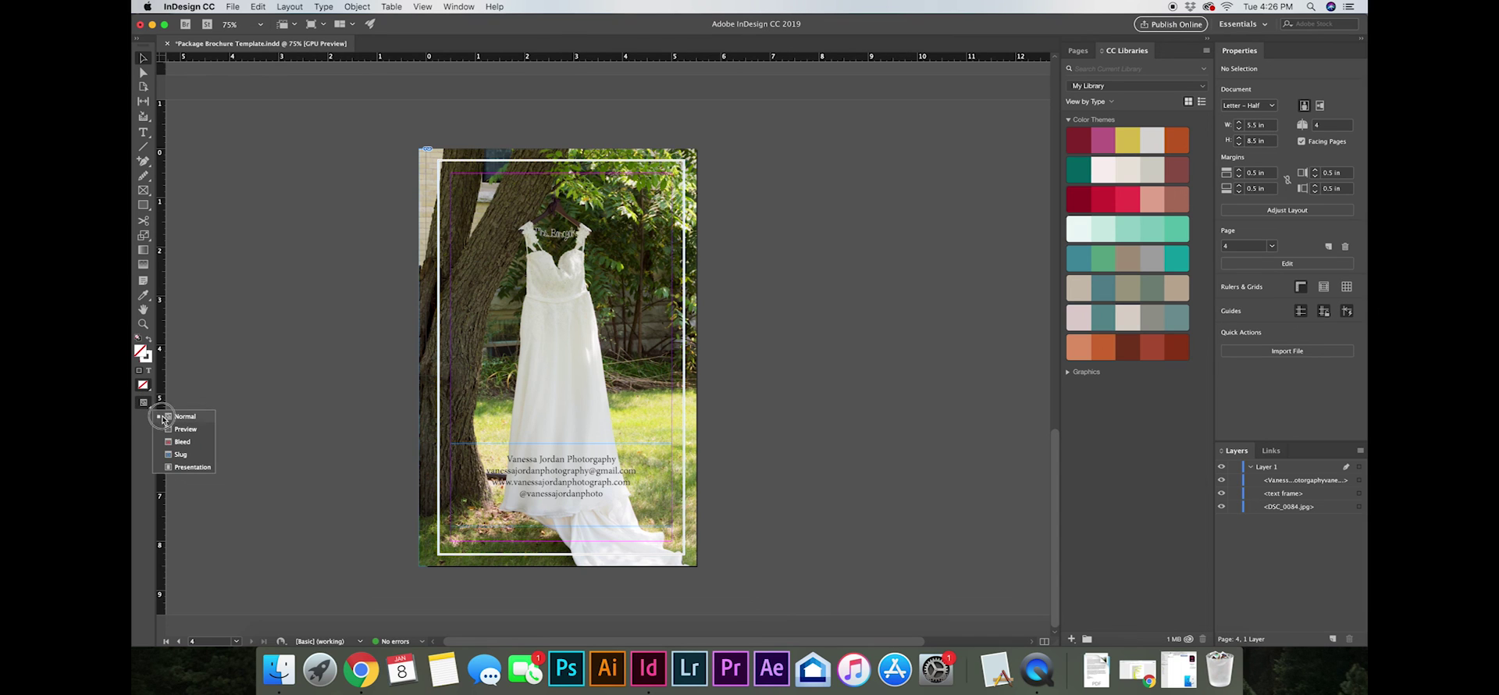
click(166, 429)
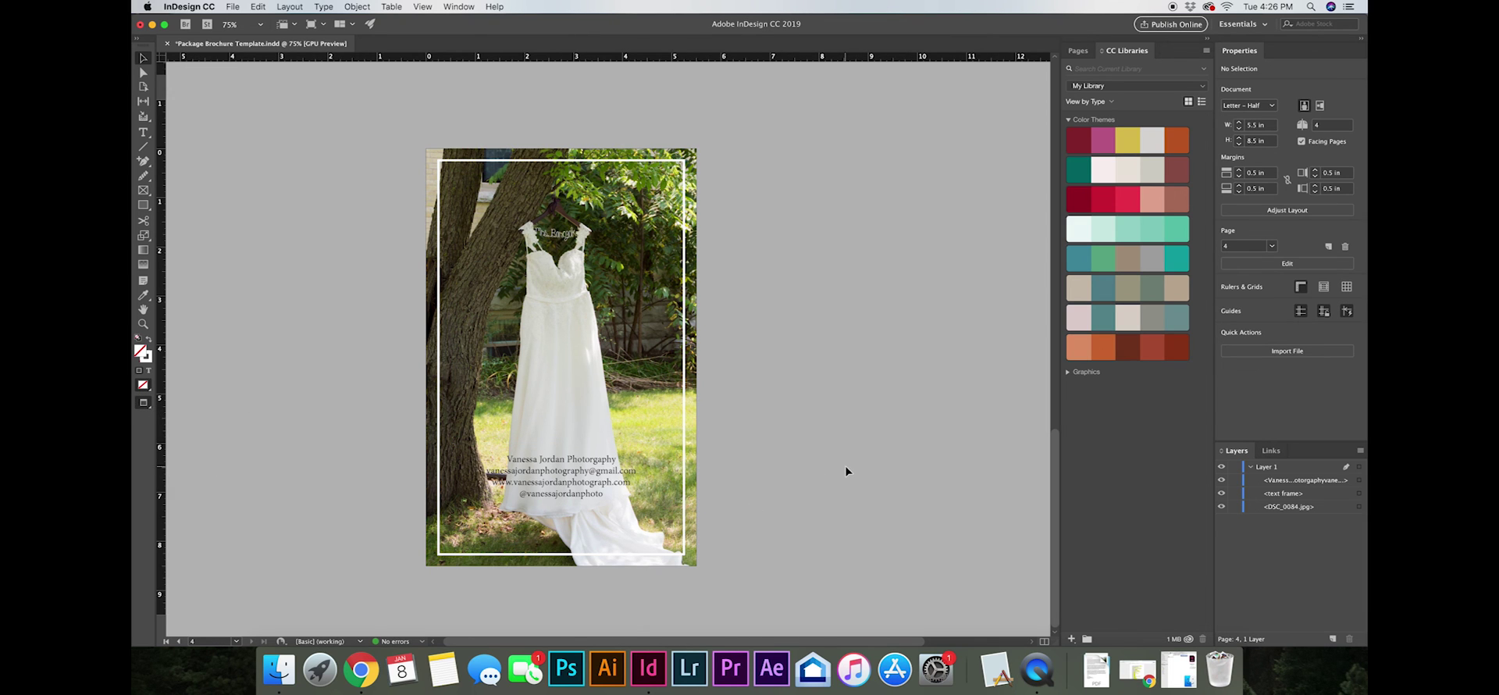
scroll(845, 465, up, 10)
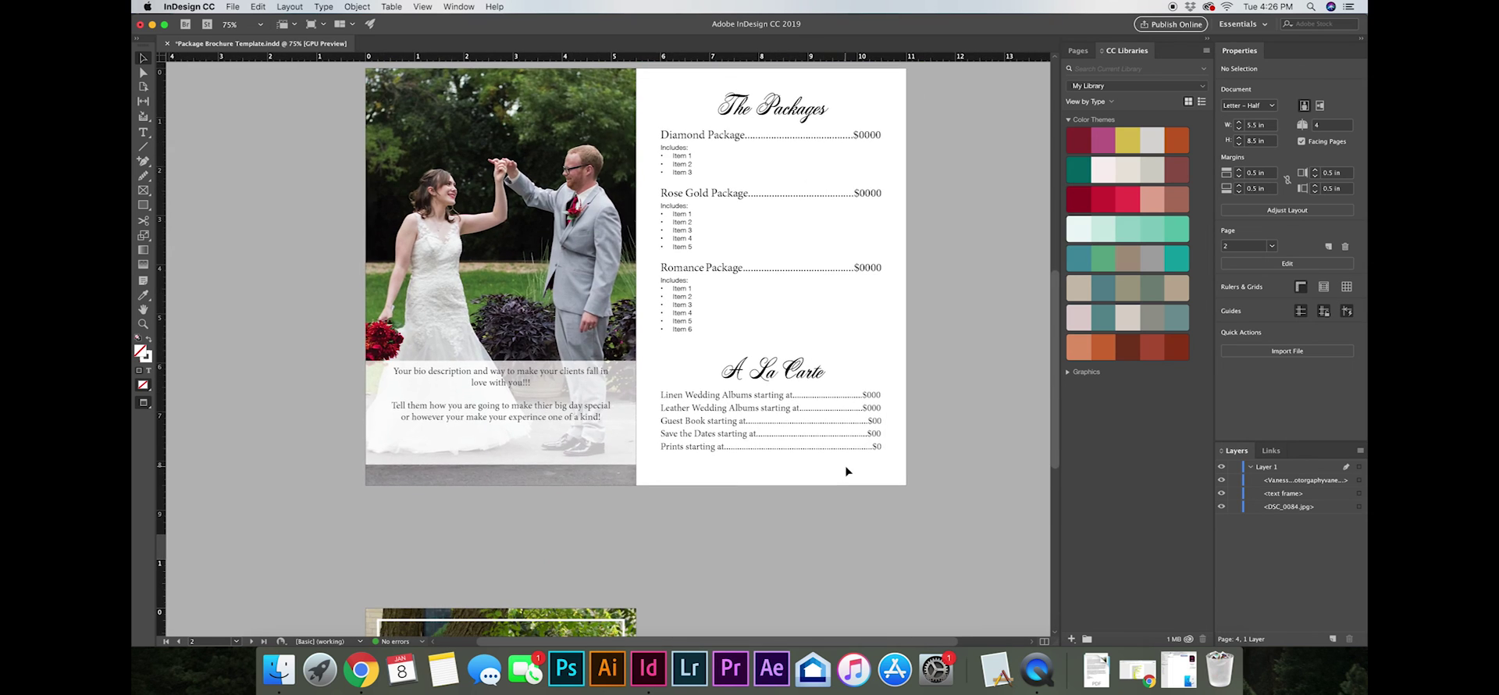
scroll(845, 466, up, 10)
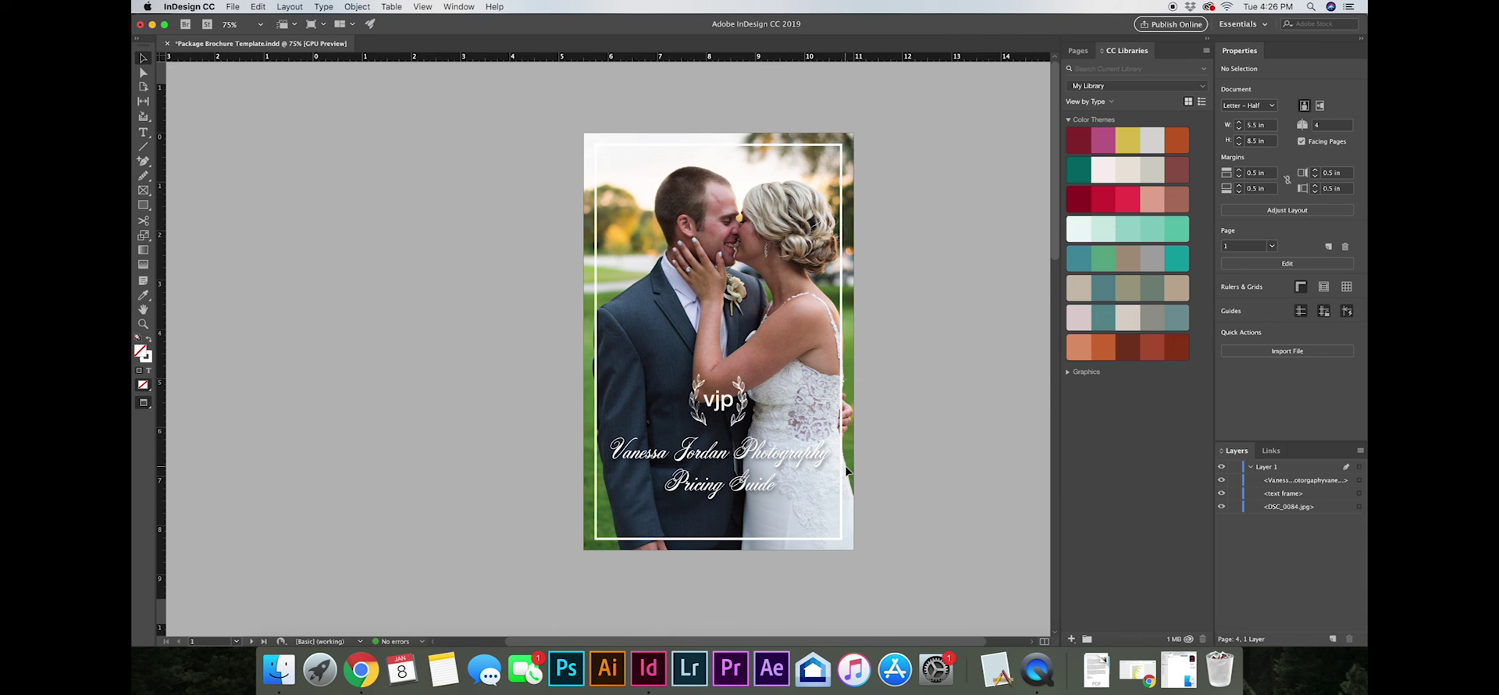
scroll(846, 467, down, 10)
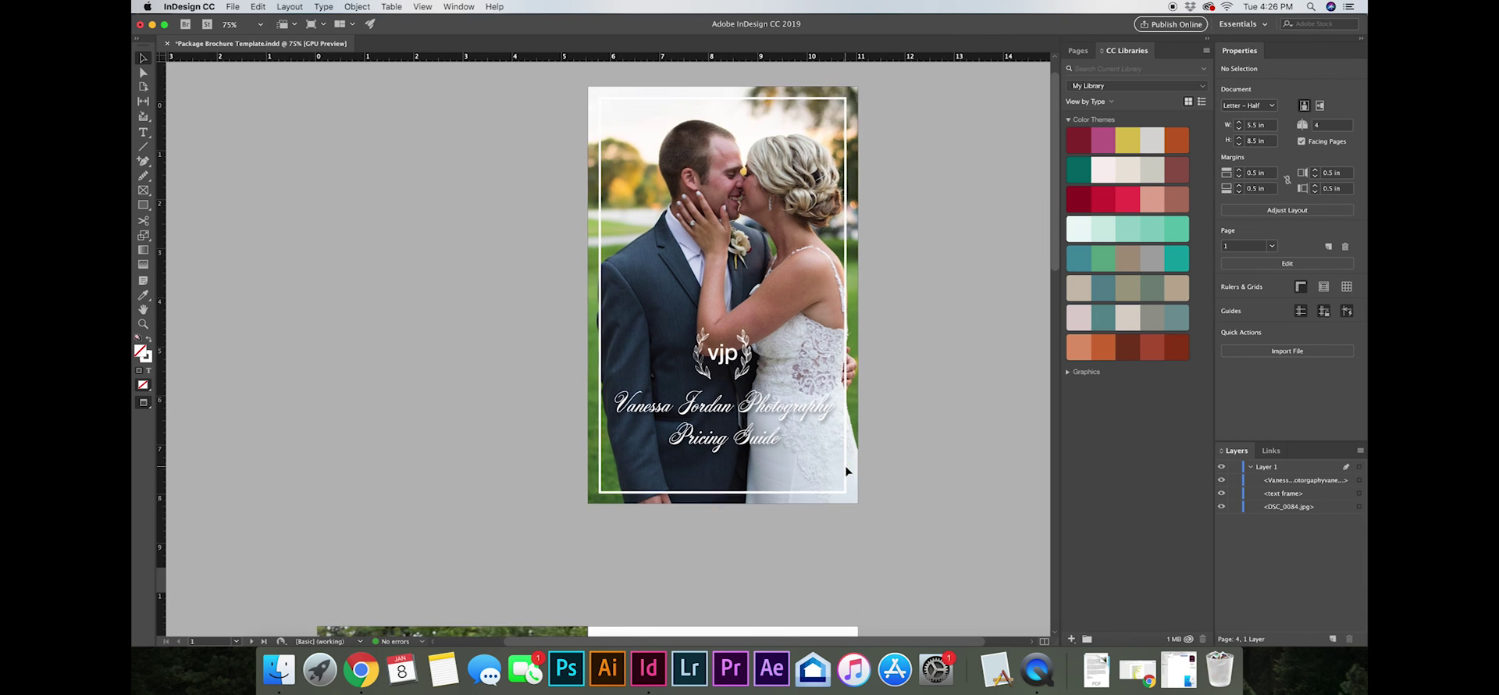
scroll(845, 471, down, 5)
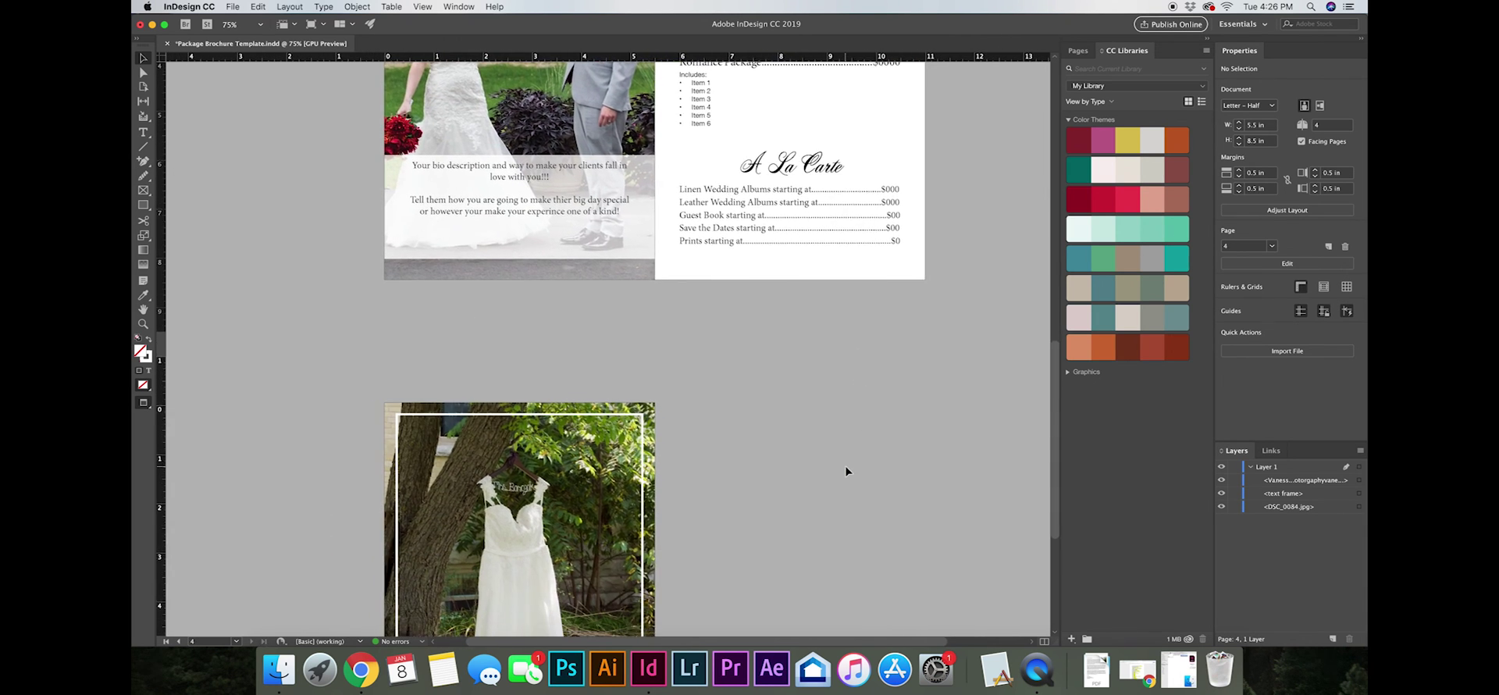
scroll(845, 471, up, 6)
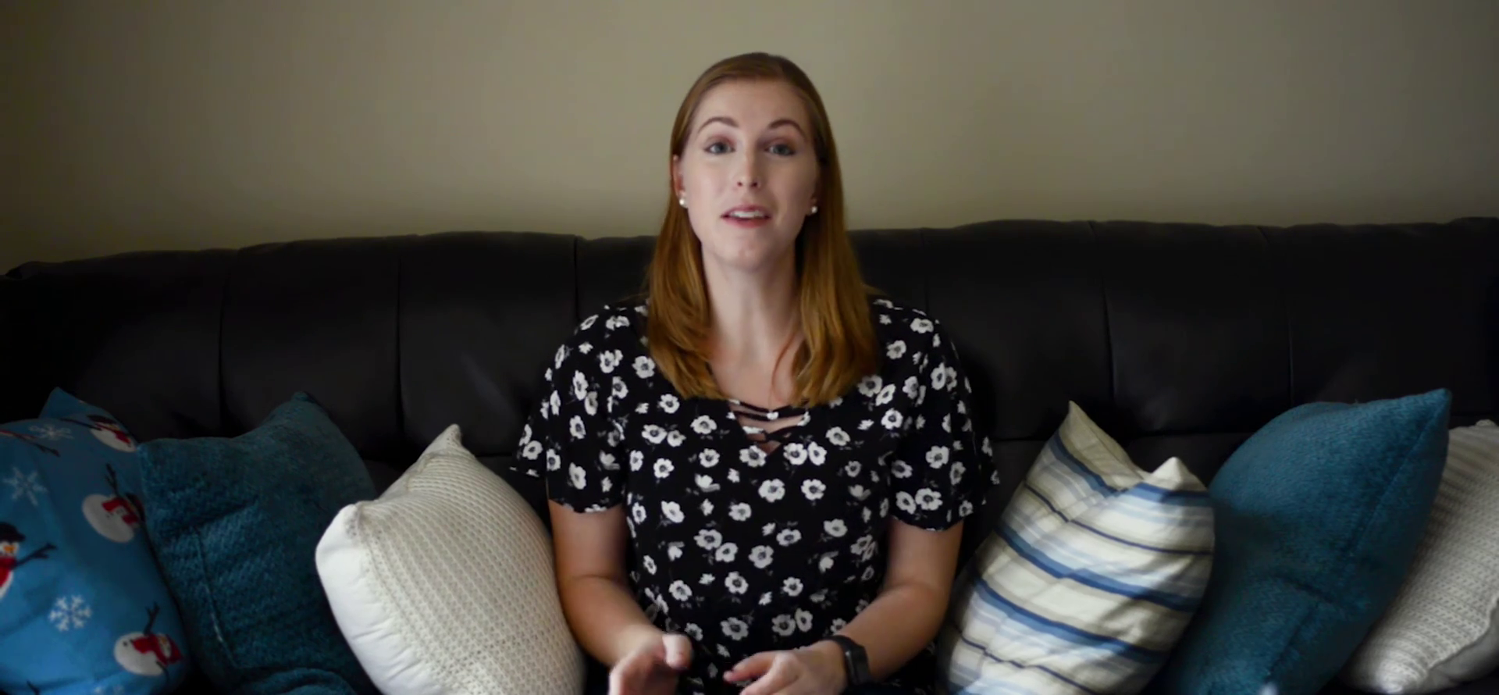